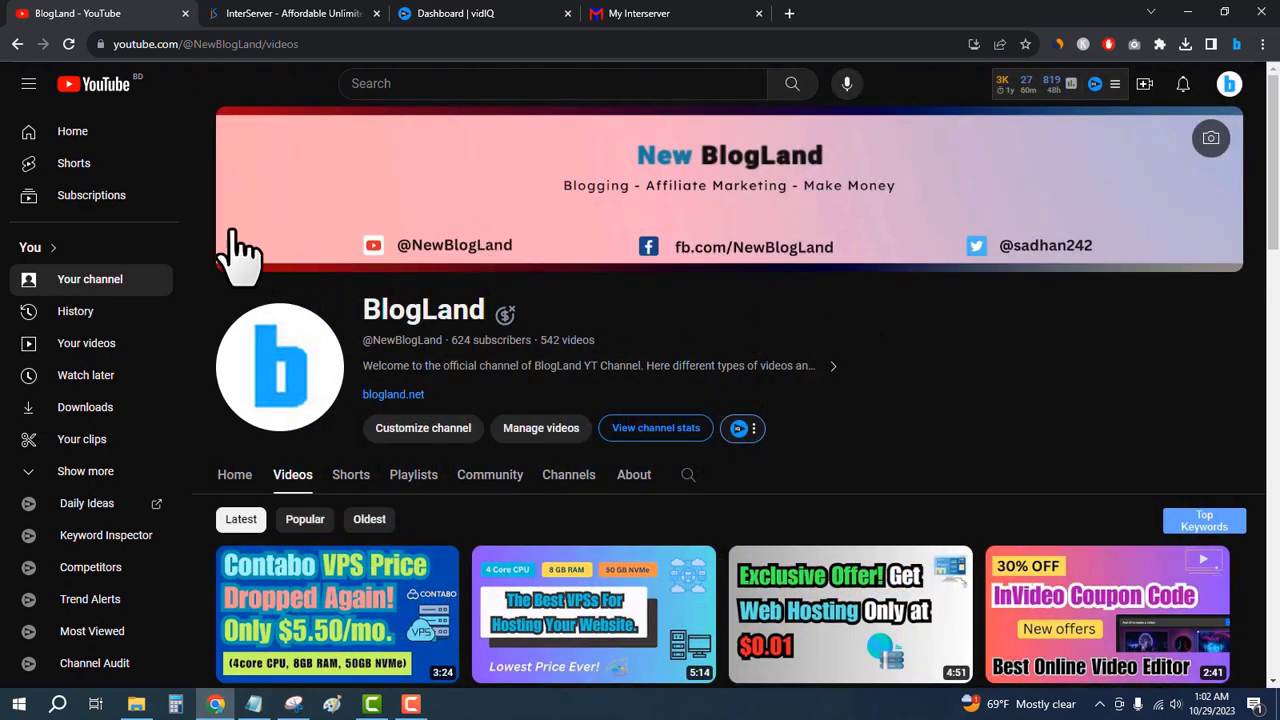
Switch to the InterServer tab showing the 65% off $2.50-per-month web hosting offer.
{"action": "left_click", "coordinate": [288, 14]}
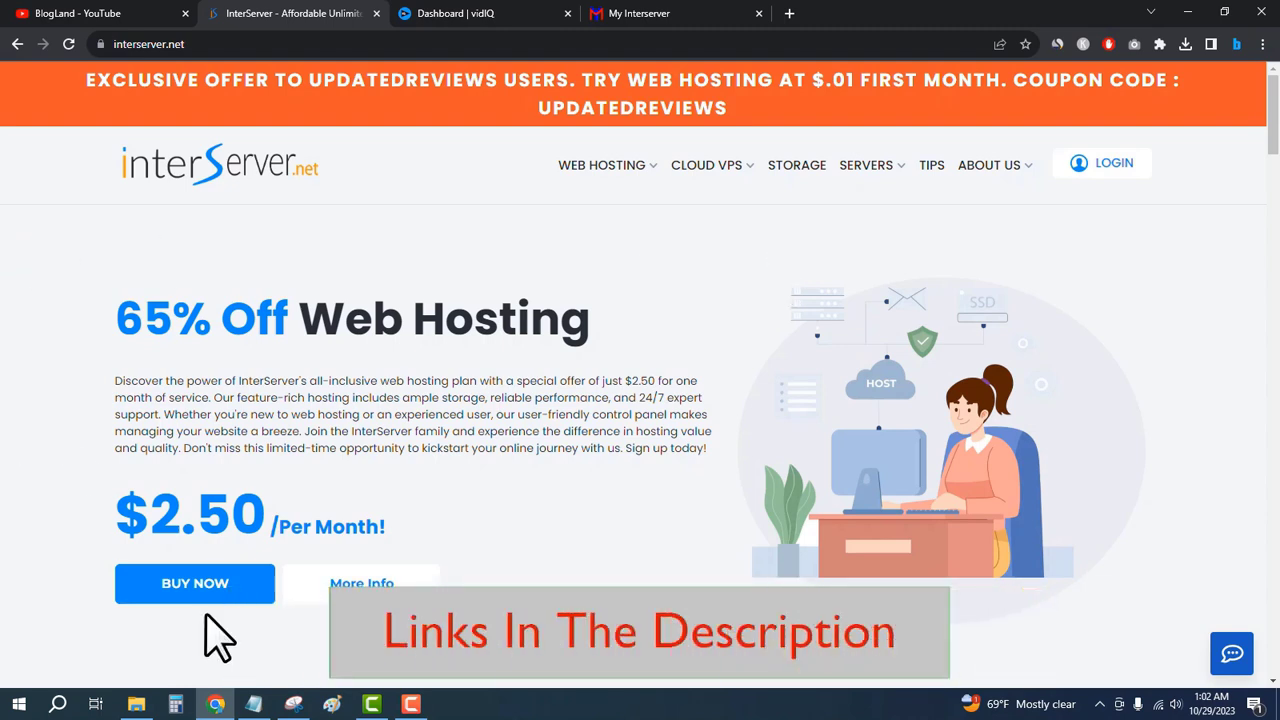
Order the $2.50 Direct Admin hosting plan with bloglandplus.com as the hostname.
{"action": "left_click", "coordinate": [238, 596]}
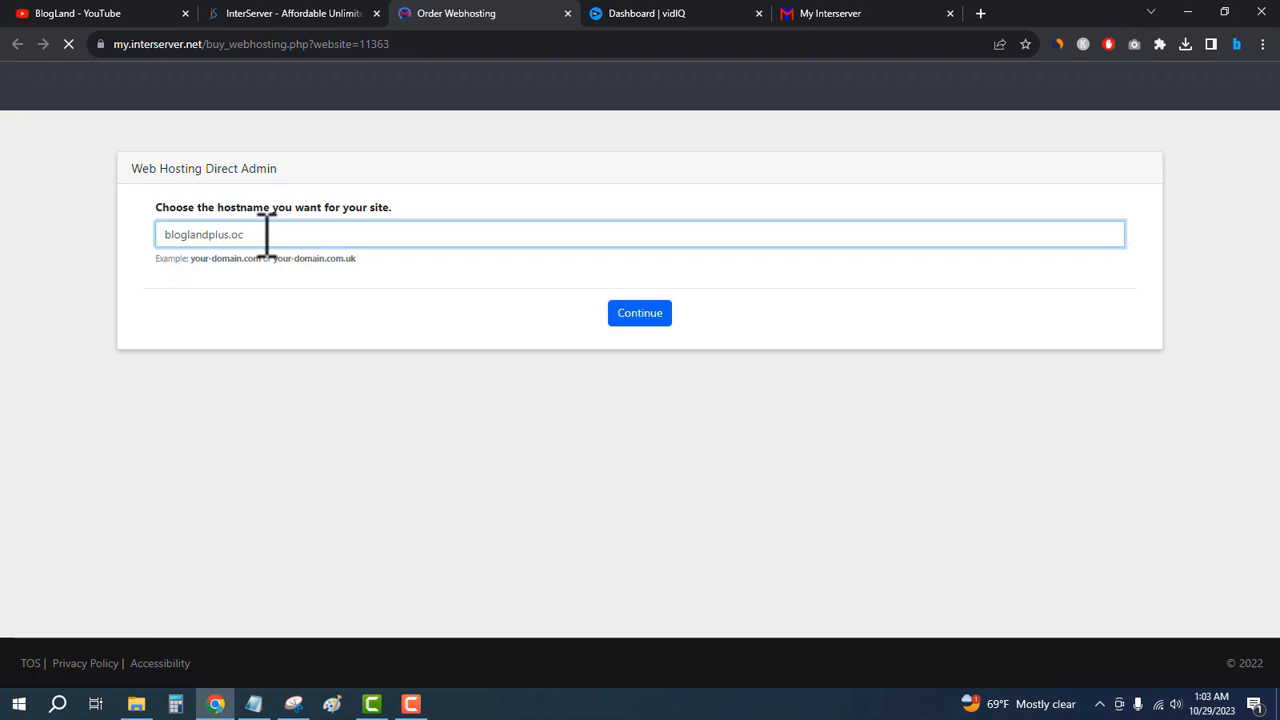
{"action": "type", "text": "bloglandplus.com"}
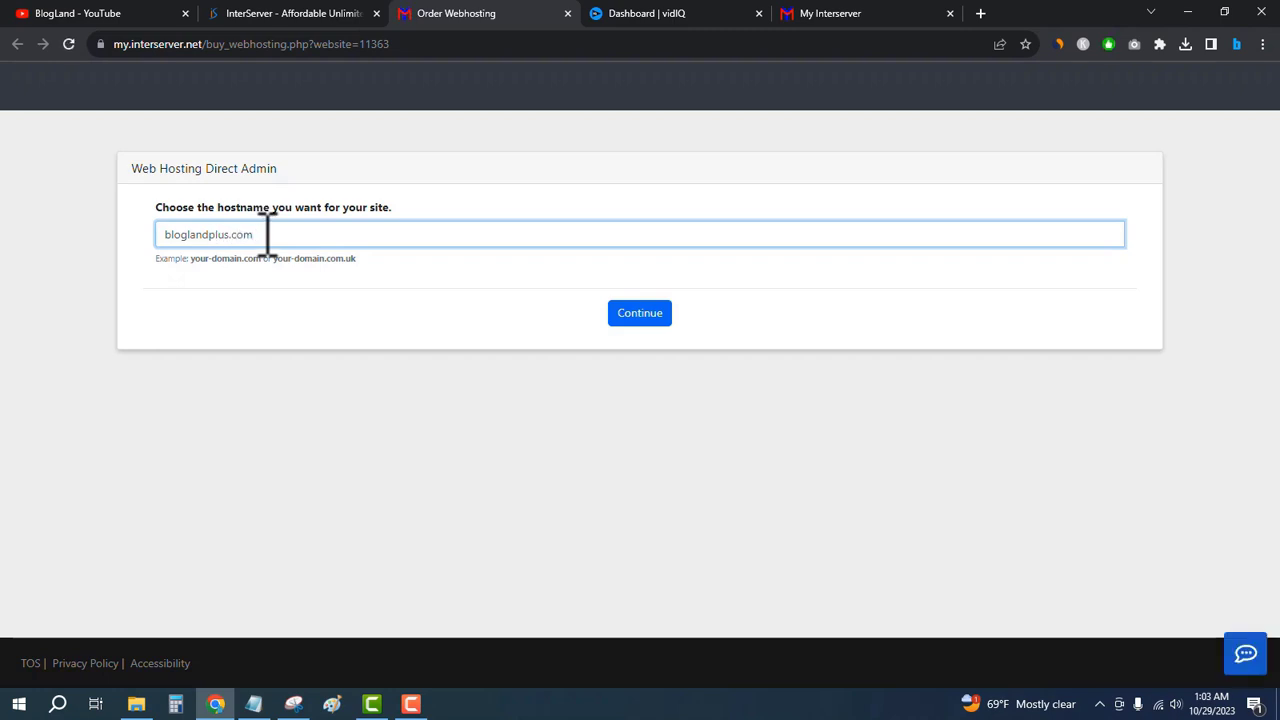
{"action": "left_click", "coordinate": [347, 322]}
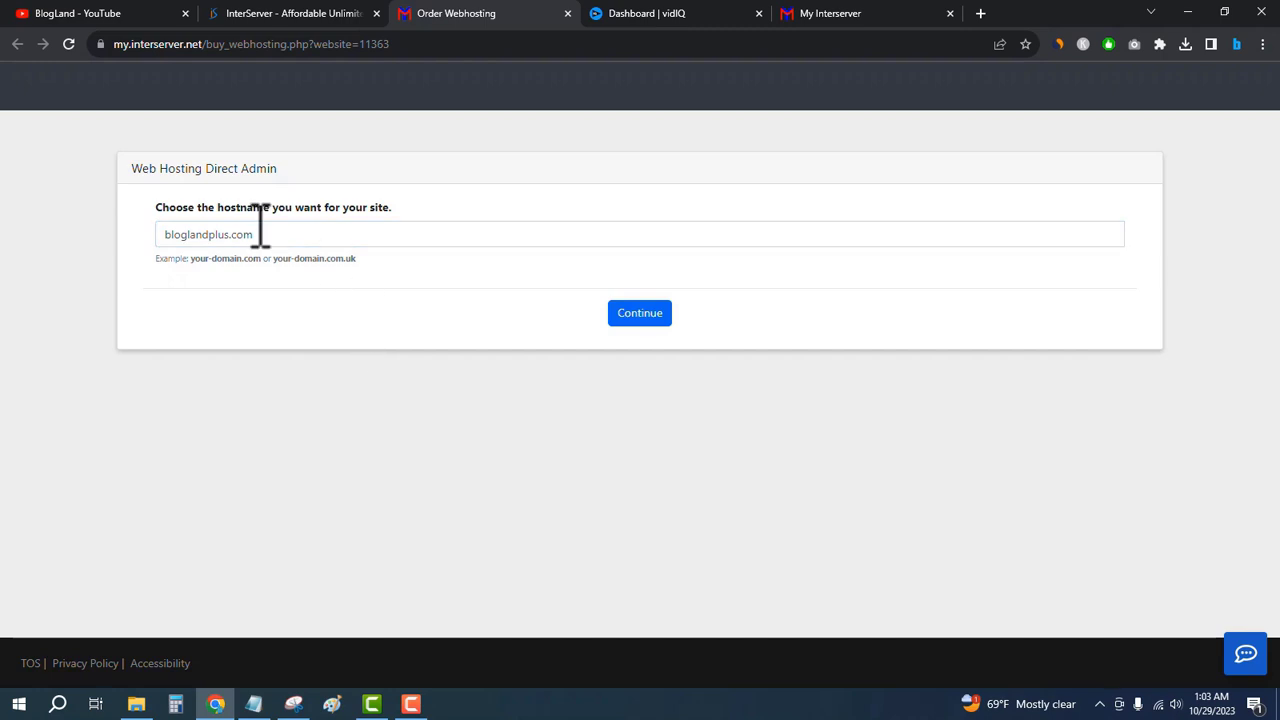
{"action": "left_click", "coordinate": [650, 318]}
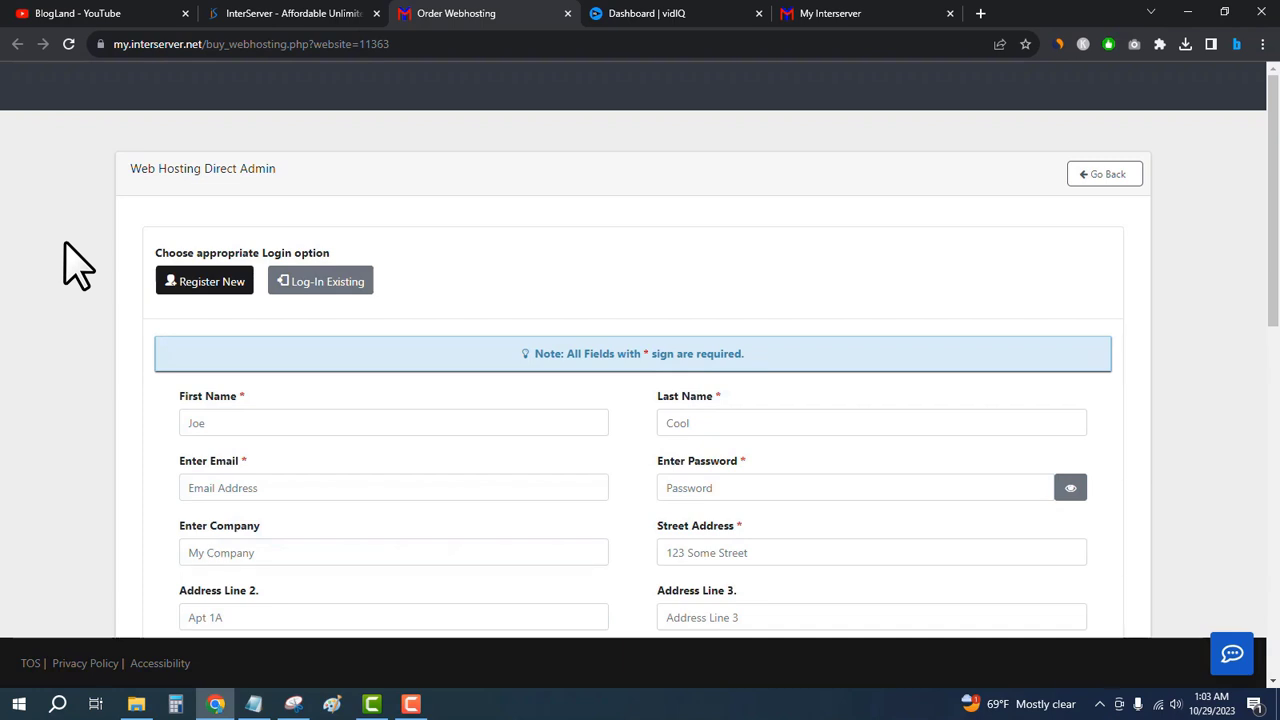
Turn off Domain Transfer and choose the '$2.5 for 1 months' billing interval, totalling $0.01.
{"action": "scroll", "coordinate": [75, 265], "scroll_direction": "down", "scroll_amount": 2}
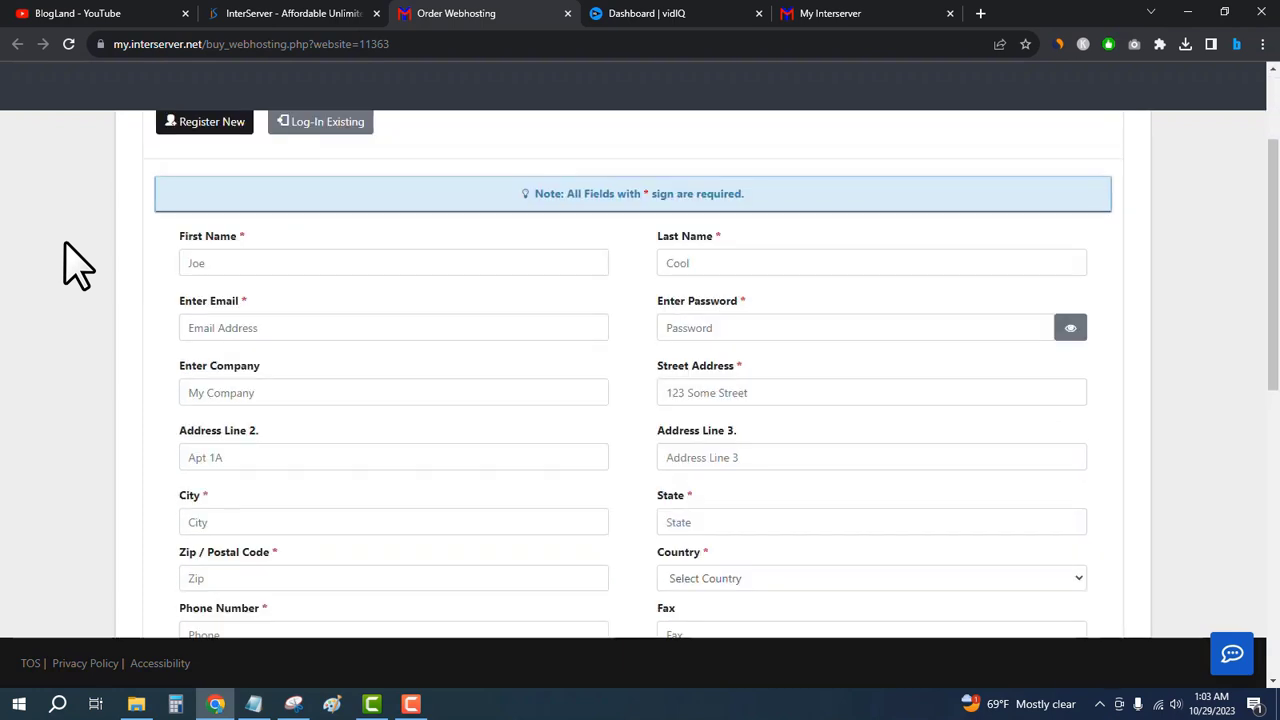
{"action": "scroll", "coordinate": [657, 363], "scroll_direction": "down", "scroll_amount": 6}
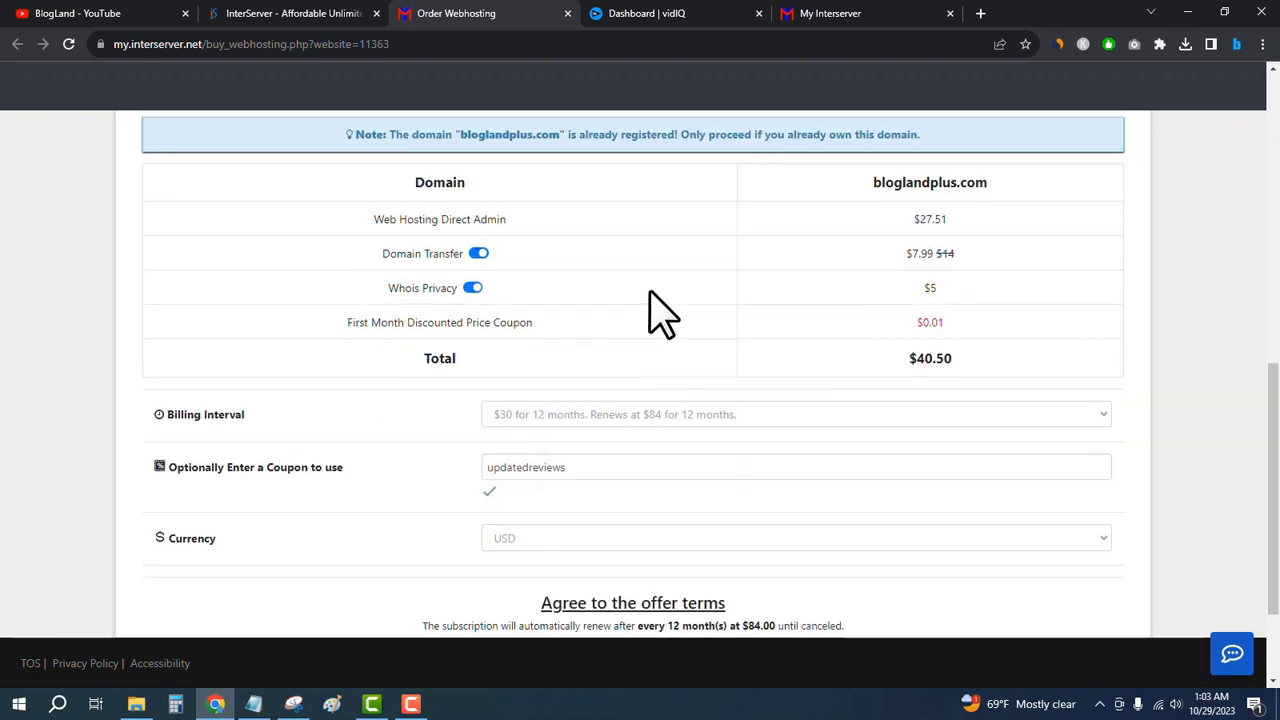
{"action": "left_click", "coordinate": [479, 254]}
{"action": "left_click", "coordinate": [550, 385]}
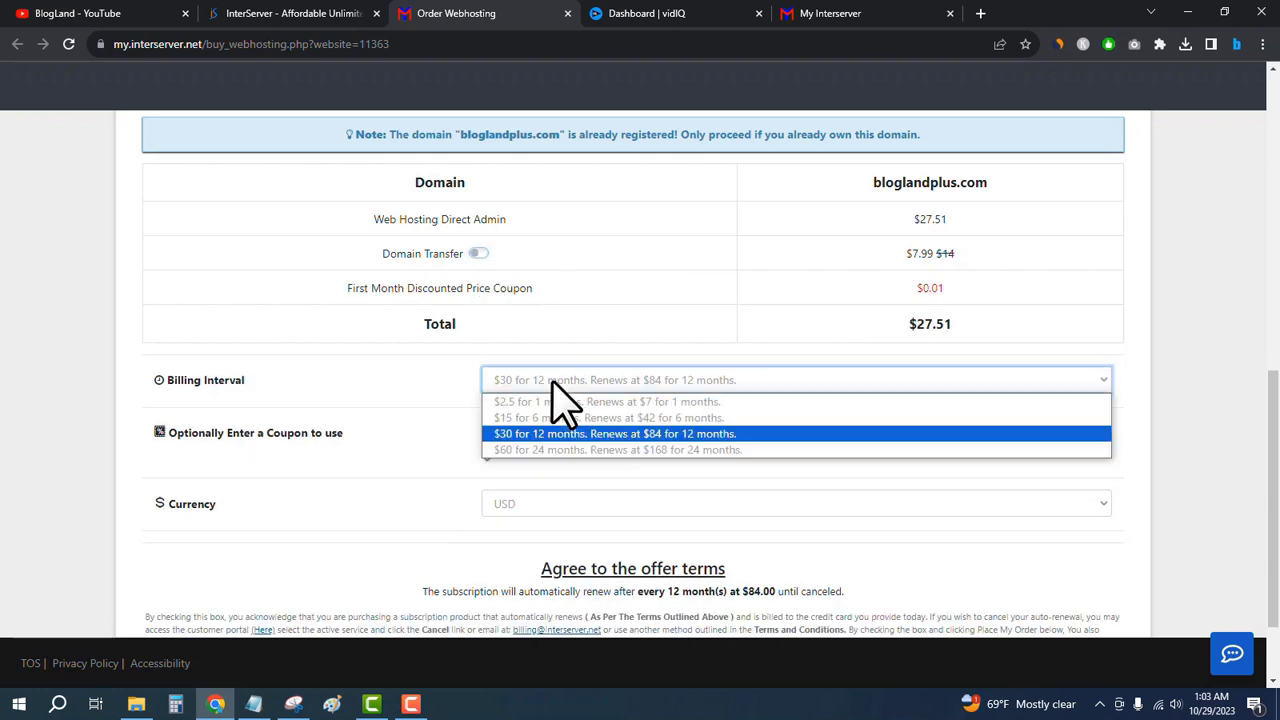
{"action": "left_click", "coordinate": [642, 402]}
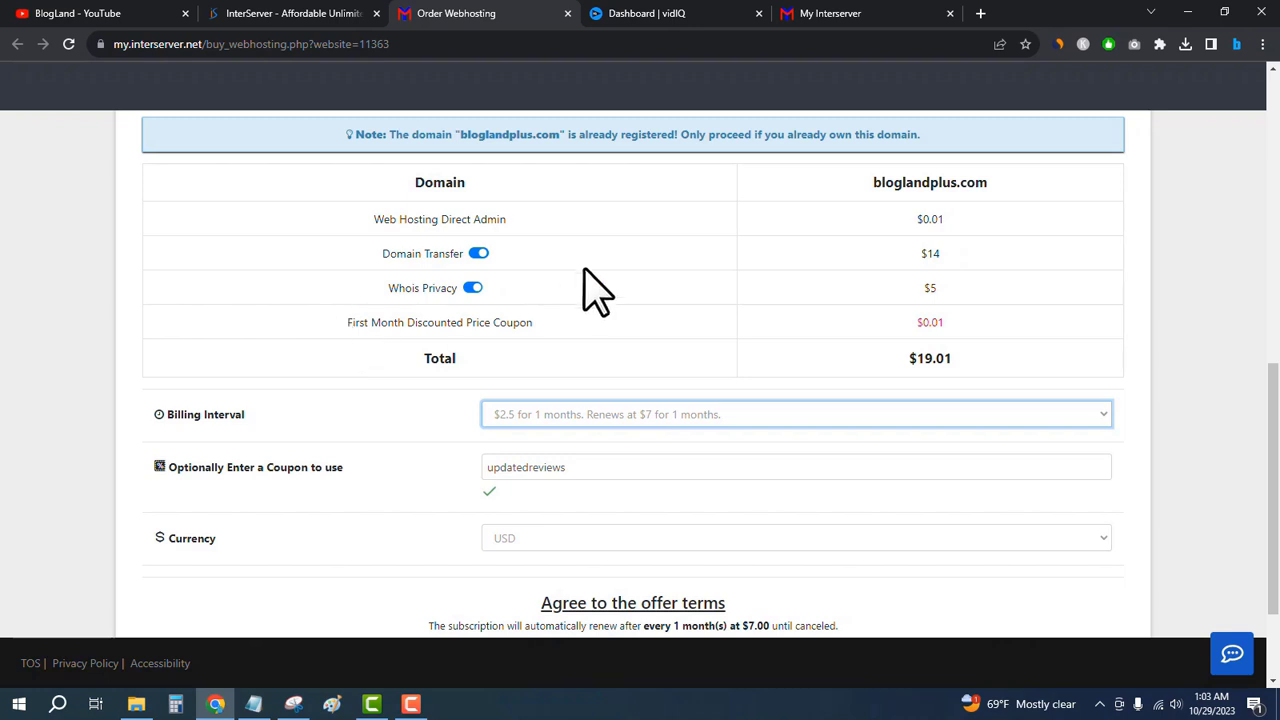
{"action": "left_click", "coordinate": [479, 254]}
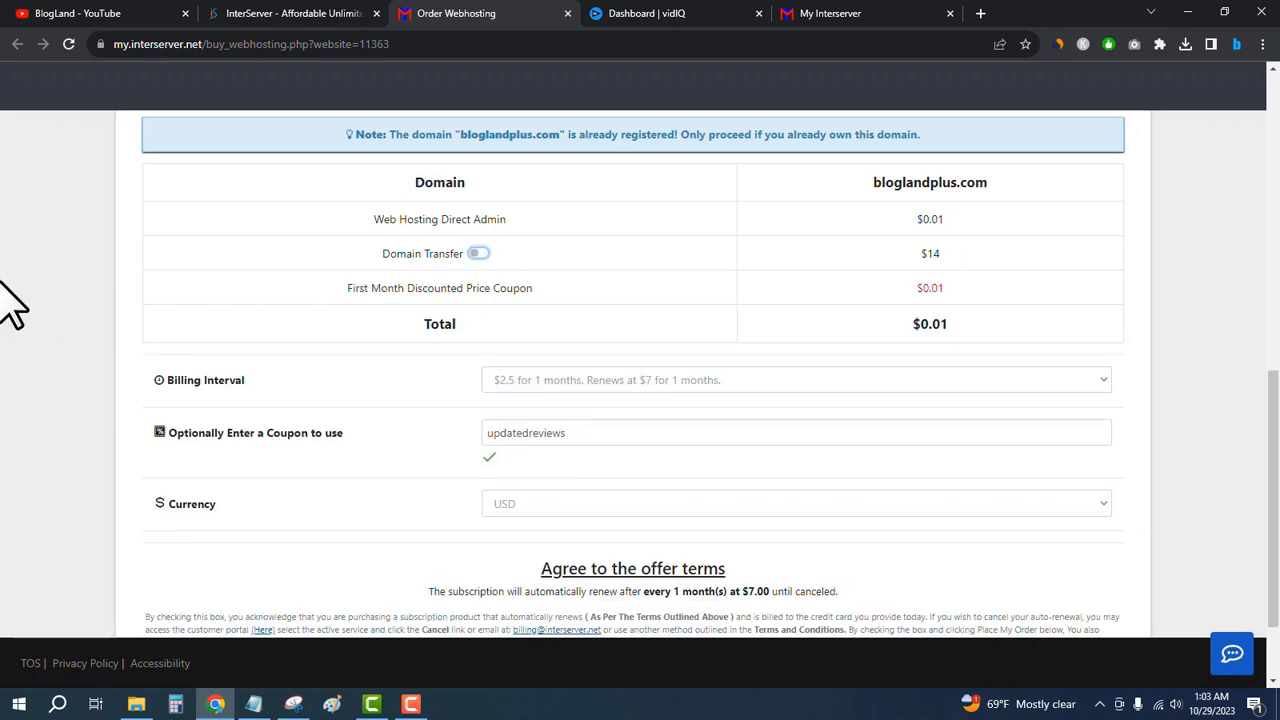
Accept the offer terms and create the account, placing the order.
{"action": "scroll", "coordinate": [1114, 366], "scroll_direction": "up", "scroll_amount": 1}
{"action": "scroll", "coordinate": [1191, 303], "scroll_direction": "down", "scroll_amount": 2}
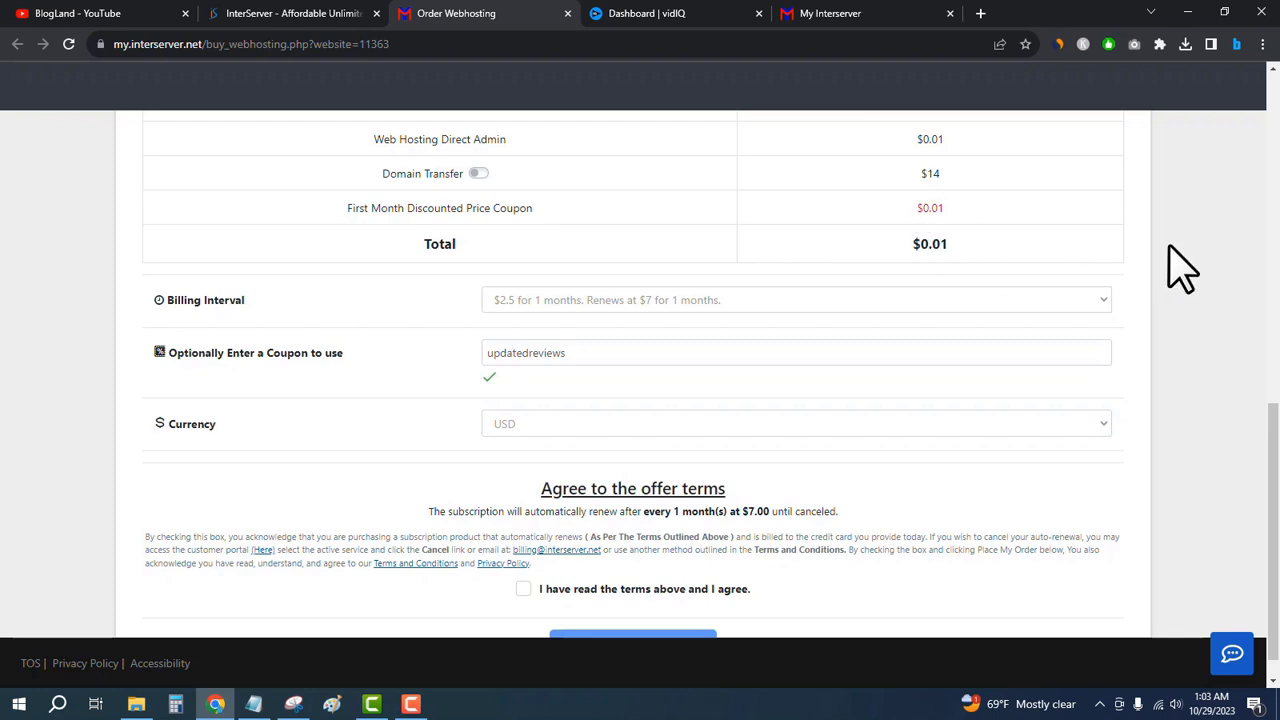
{"action": "scroll", "coordinate": [1183, 268], "scroll_direction": "down", "scroll_amount": 1}
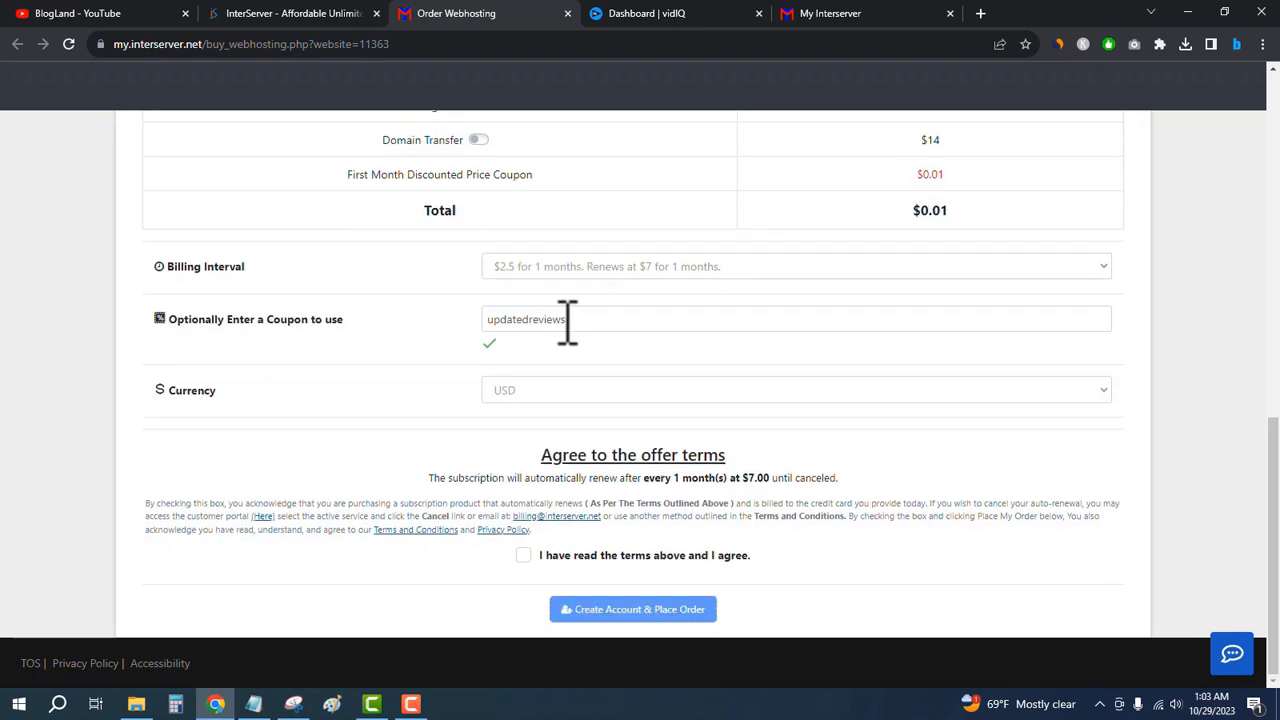
{"action": "left_click", "coordinate": [523, 555]}
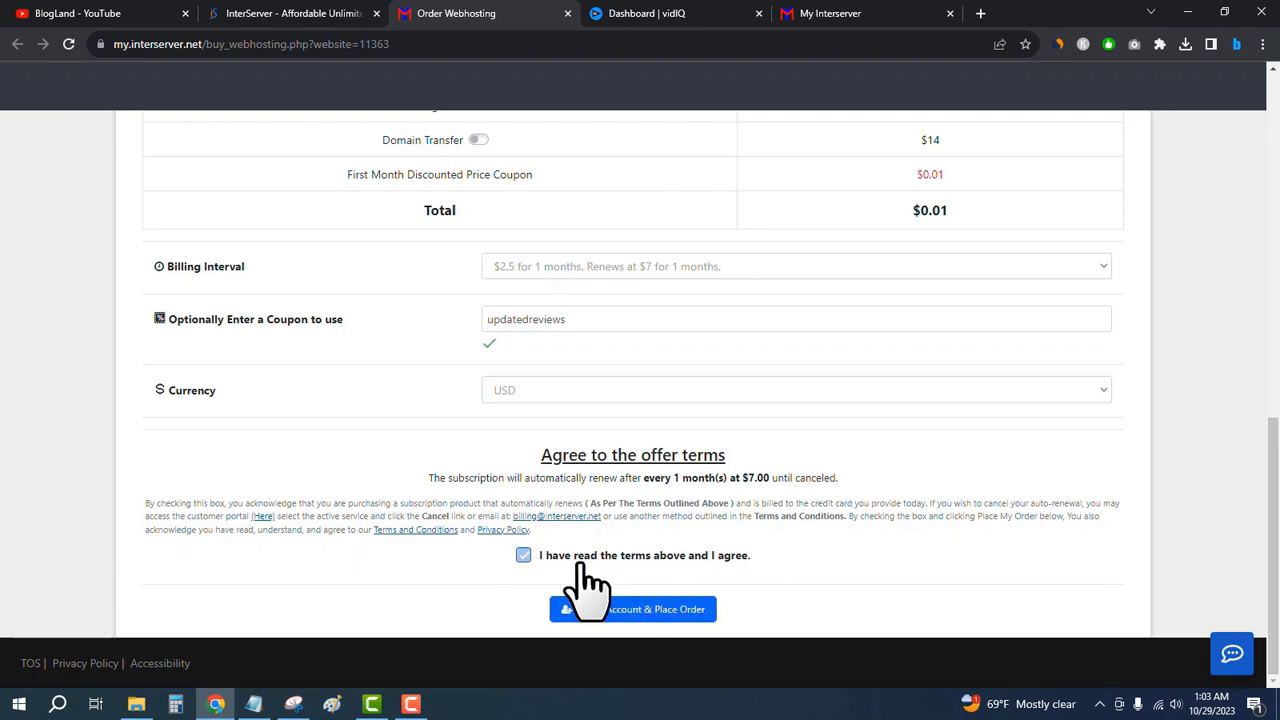
{"action": "left_click", "coordinate": [585, 612]}
Place the hosting order, close the order page and go to the My Interserver account.
{"action": "left_click", "coordinate": [629, 612]}
{"action": "left_click", "coordinate": [567, 13]}
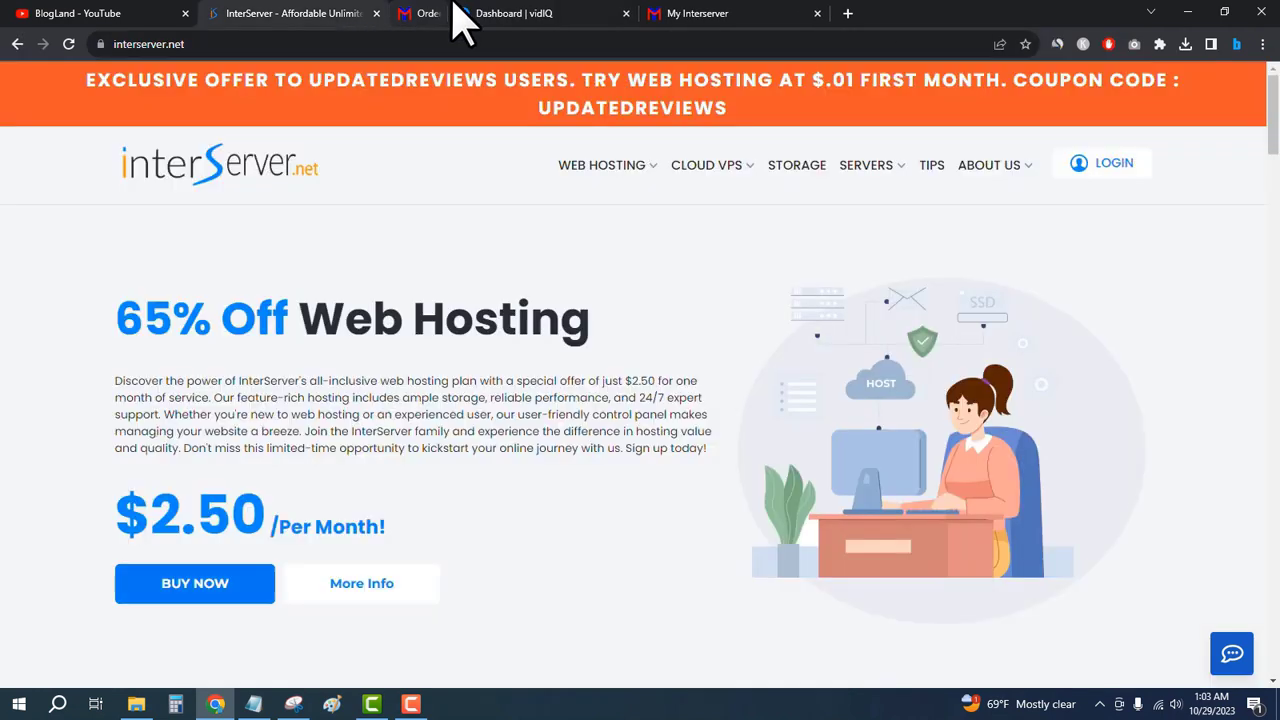
{"action": "left_click", "coordinate": [660, 14]}
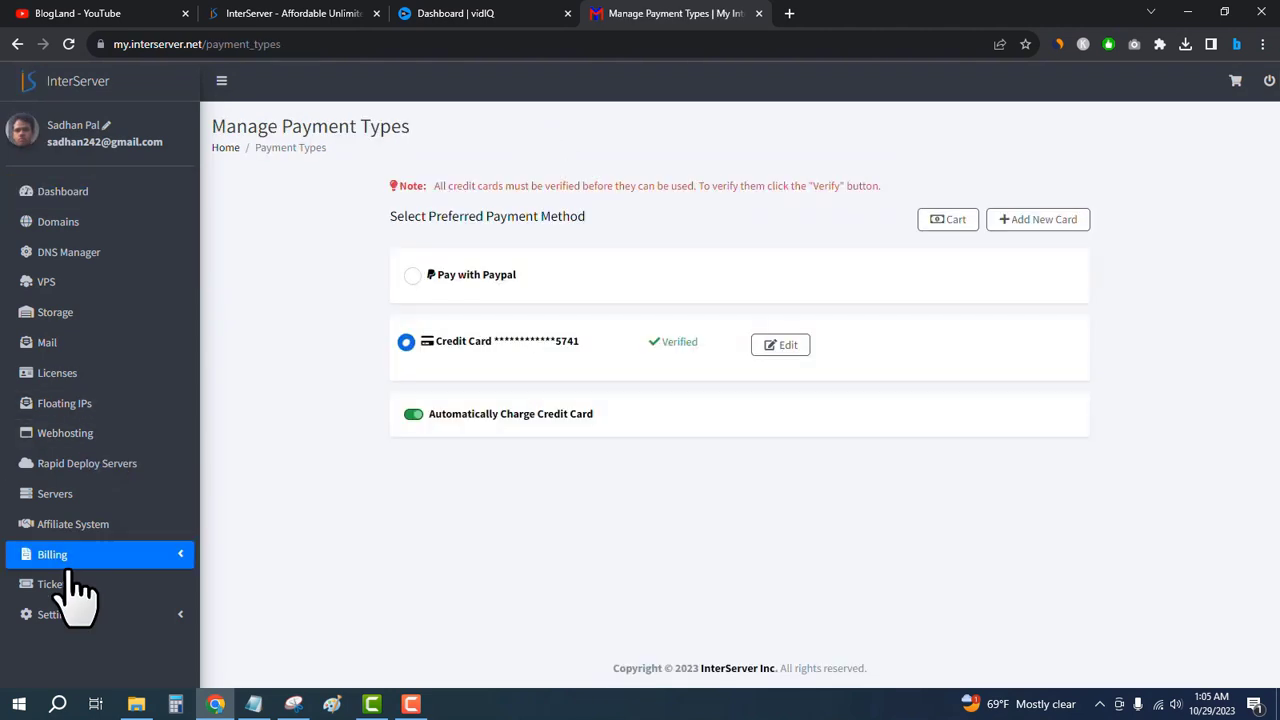
Open Billing > Cart and scroll to the $0.01 bloglandplus.com item's Payment Options.
{"action": "left_click", "coordinate": [72, 558]}
{"action": "left_click", "coordinate": [58, 588]}
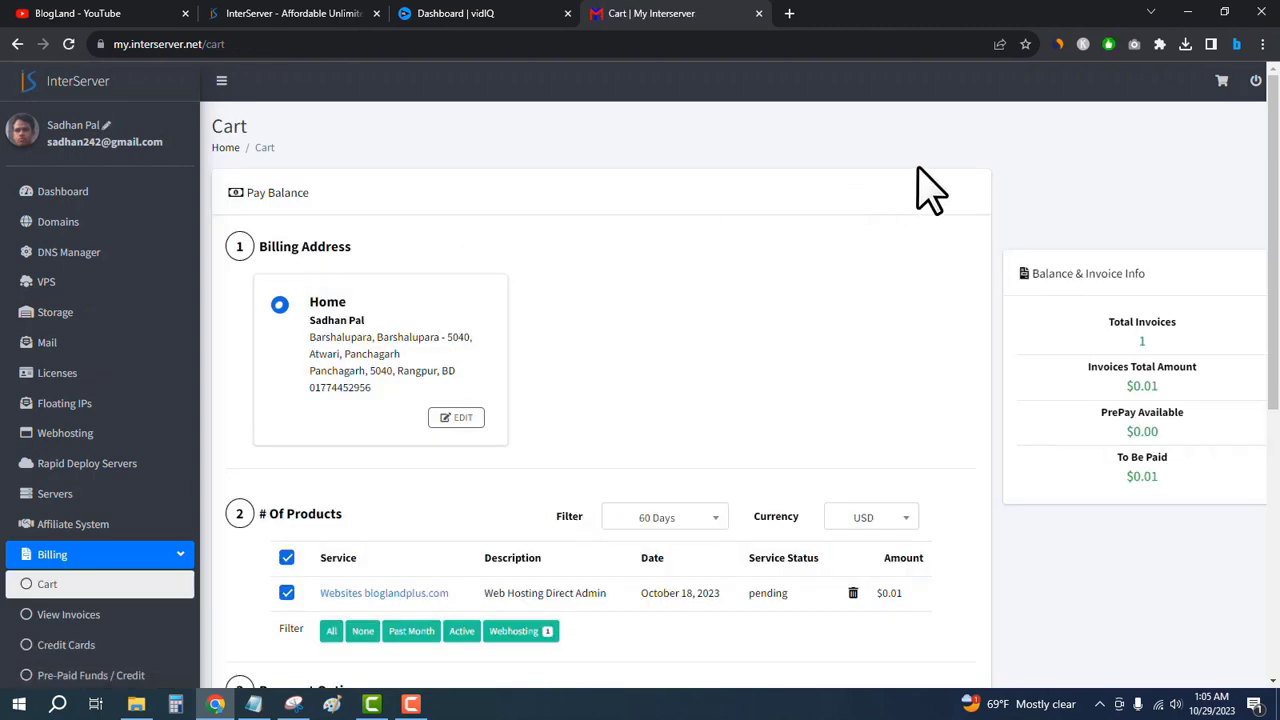
{"action": "scroll", "coordinate": [1006, 163], "scroll_direction": "down", "scroll_amount": 3}
{"action": "scroll", "coordinate": [1006, 160], "scroll_direction": "down", "scroll_amount": 1}
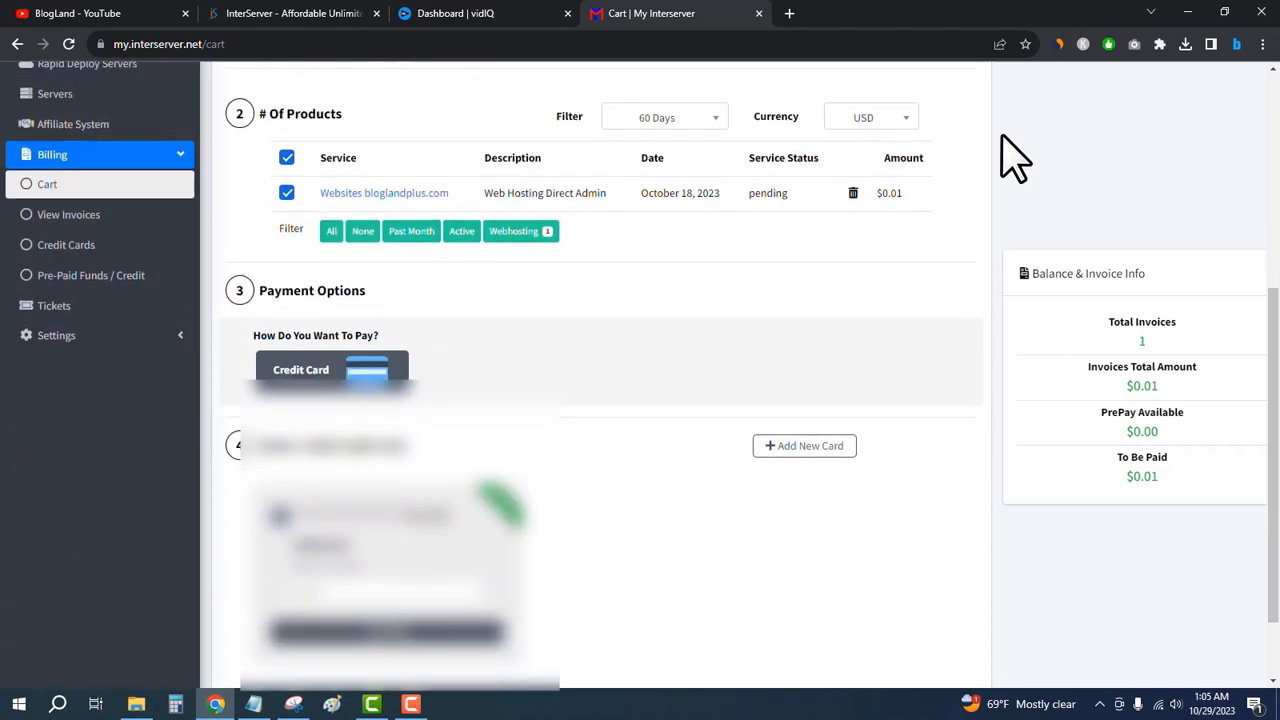
{"action": "scroll", "coordinate": [588, 336], "scroll_direction": "down", "scroll_amount": 1}
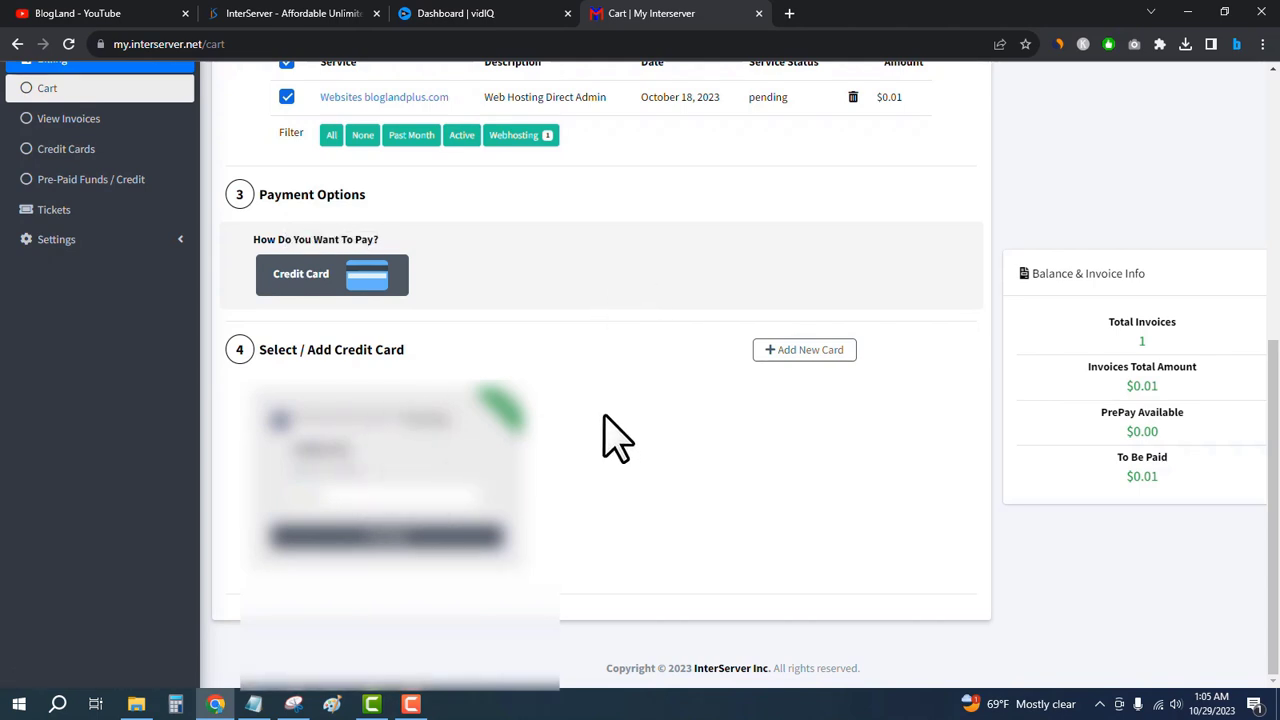
Pay the $0.01 bloglandplus.com invoice using the saved credit card.
{"action": "left_click", "coordinate": [805, 352]}
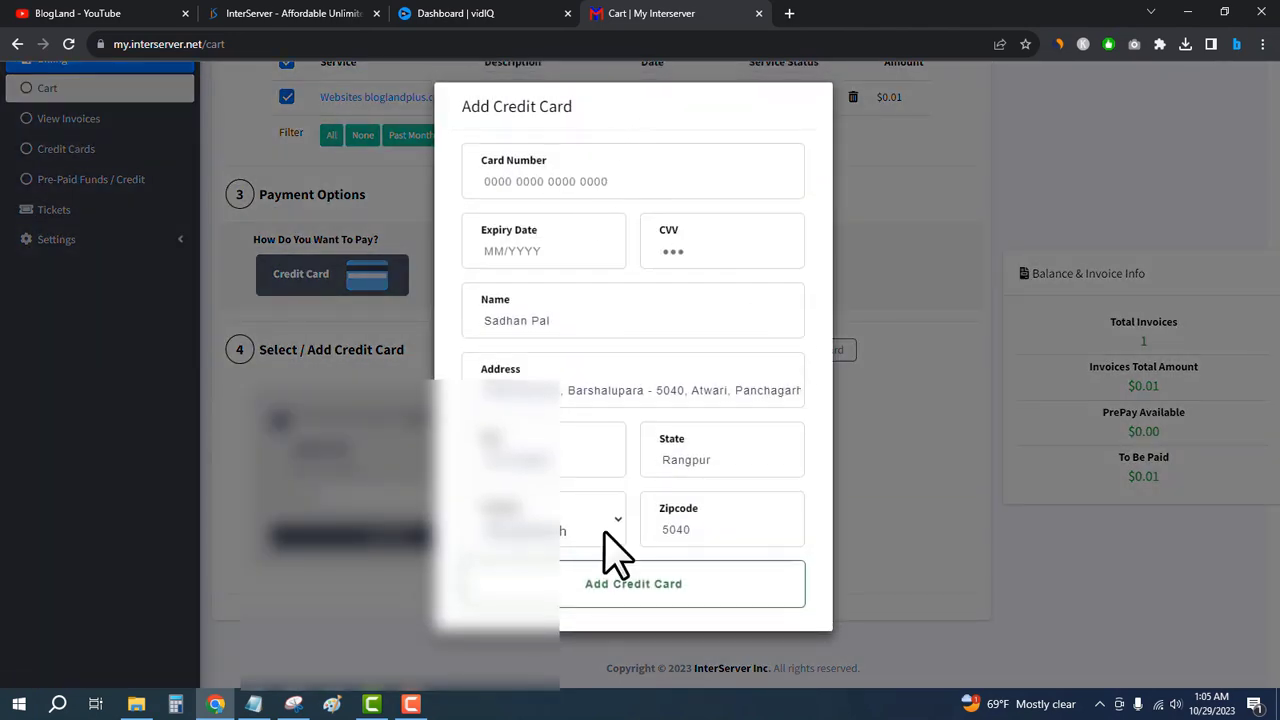
{"action": "left_click", "coordinate": [943, 205]}
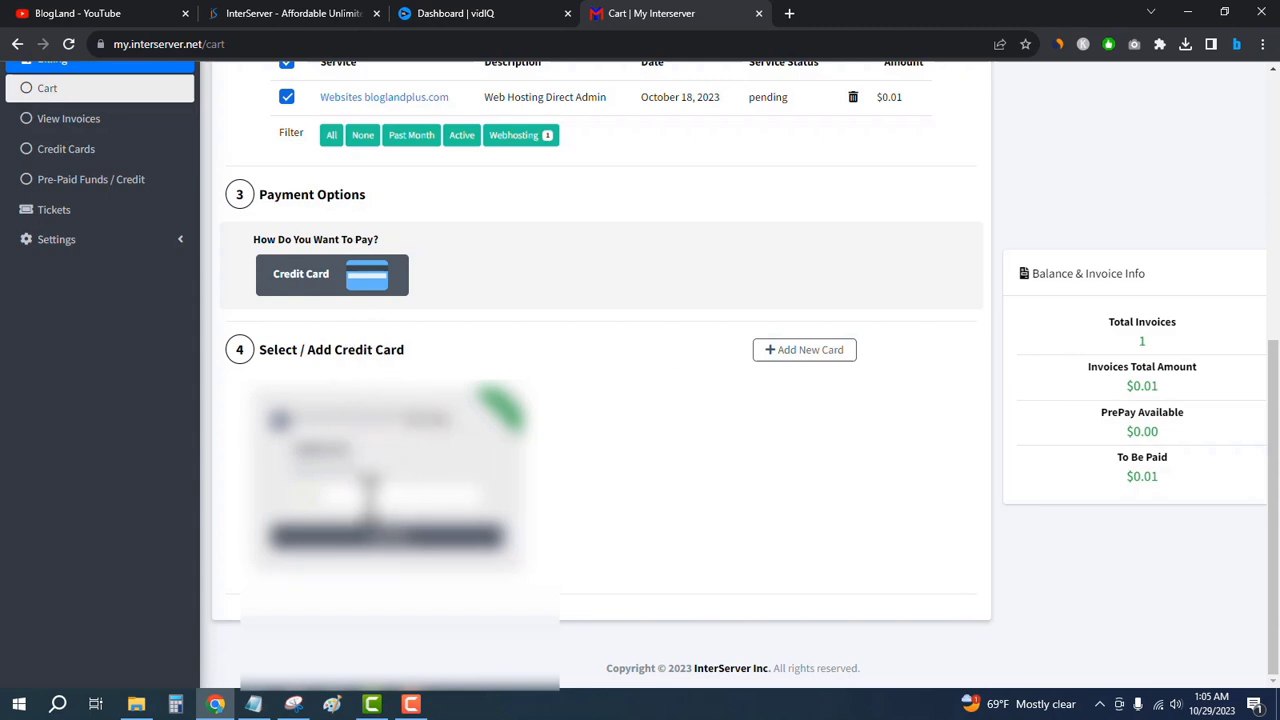
{"action": "left_click", "coordinate": [360, 490]}
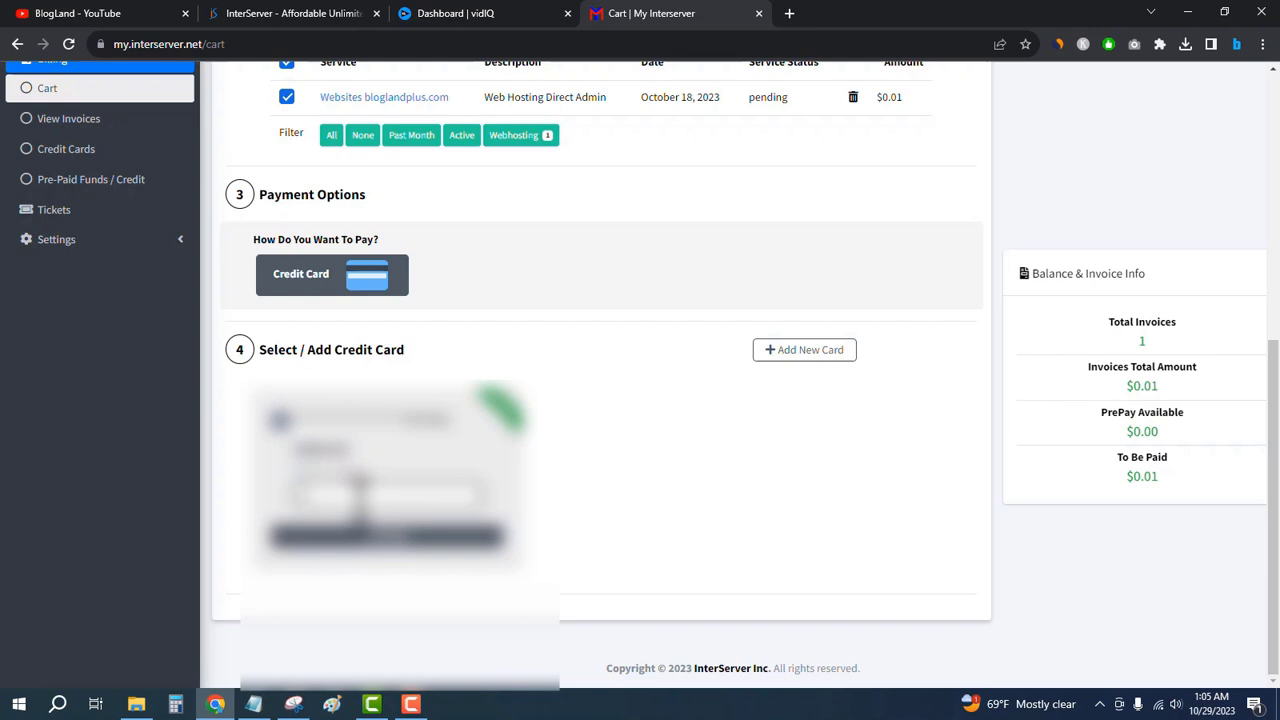
{"action": "left_click", "coordinate": [405, 545]}
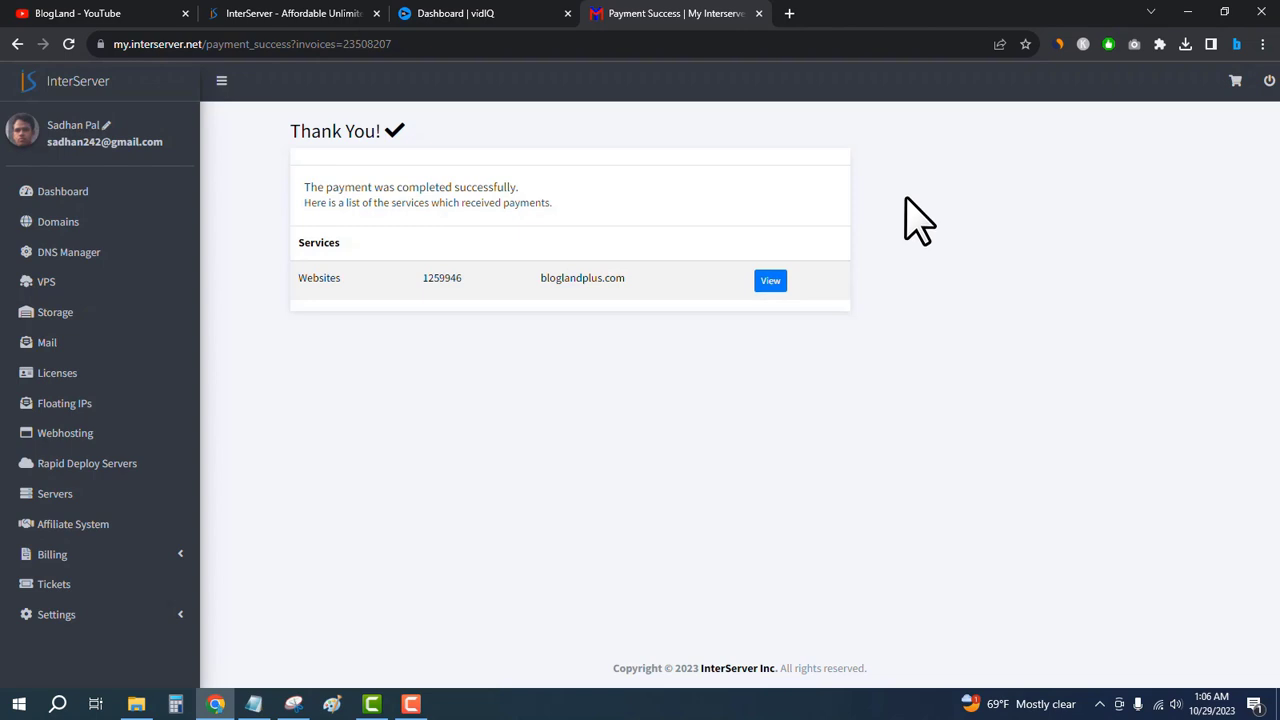
{"action": "left_click", "coordinate": [772, 283]}
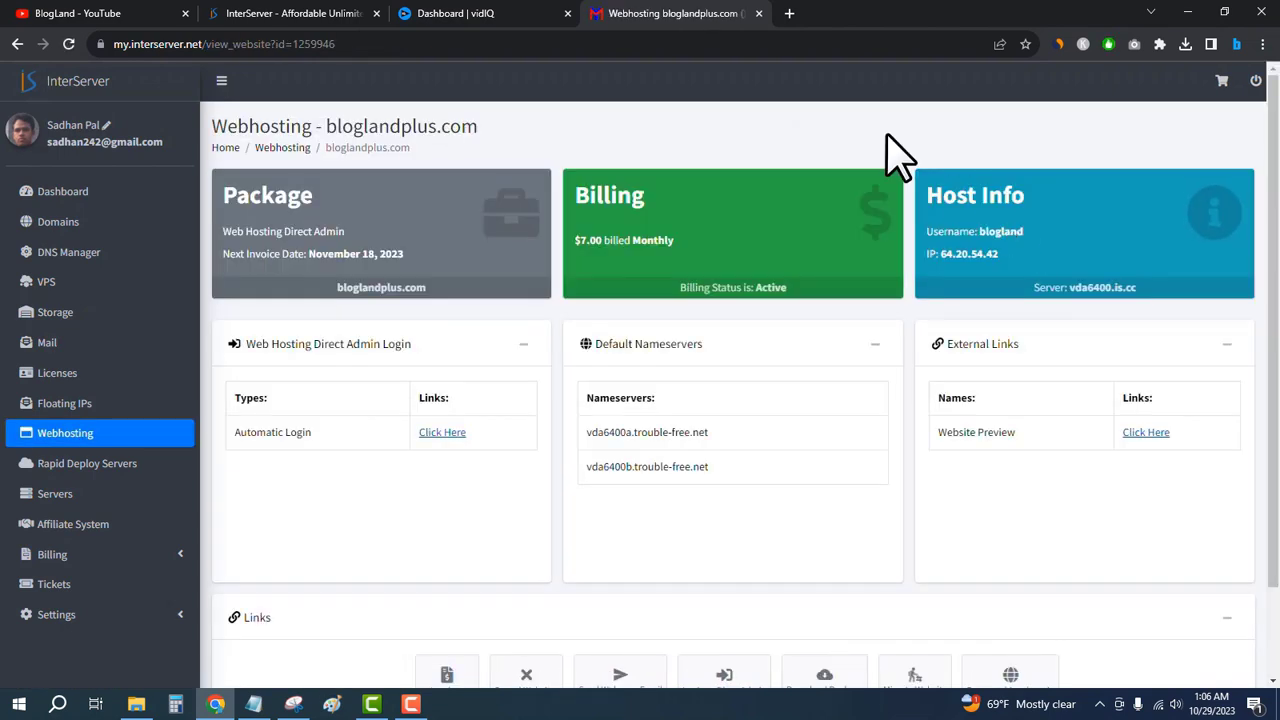
{"action": "left_click_drag", "start_coordinate": [256, 343], "coordinate": [406, 343]}
{"action": "left_click", "coordinate": [417, 343]}
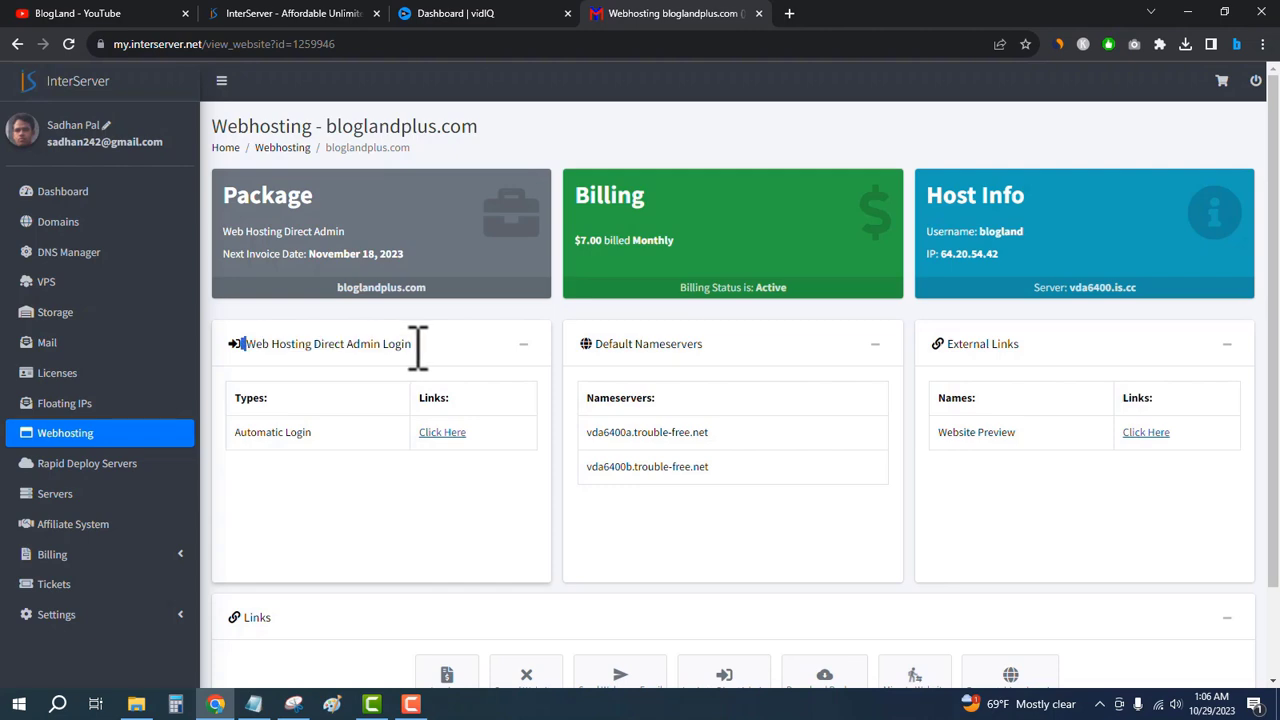
{"action": "left_click_drag", "start_coordinate": [250, 435], "coordinate": [371, 457]}
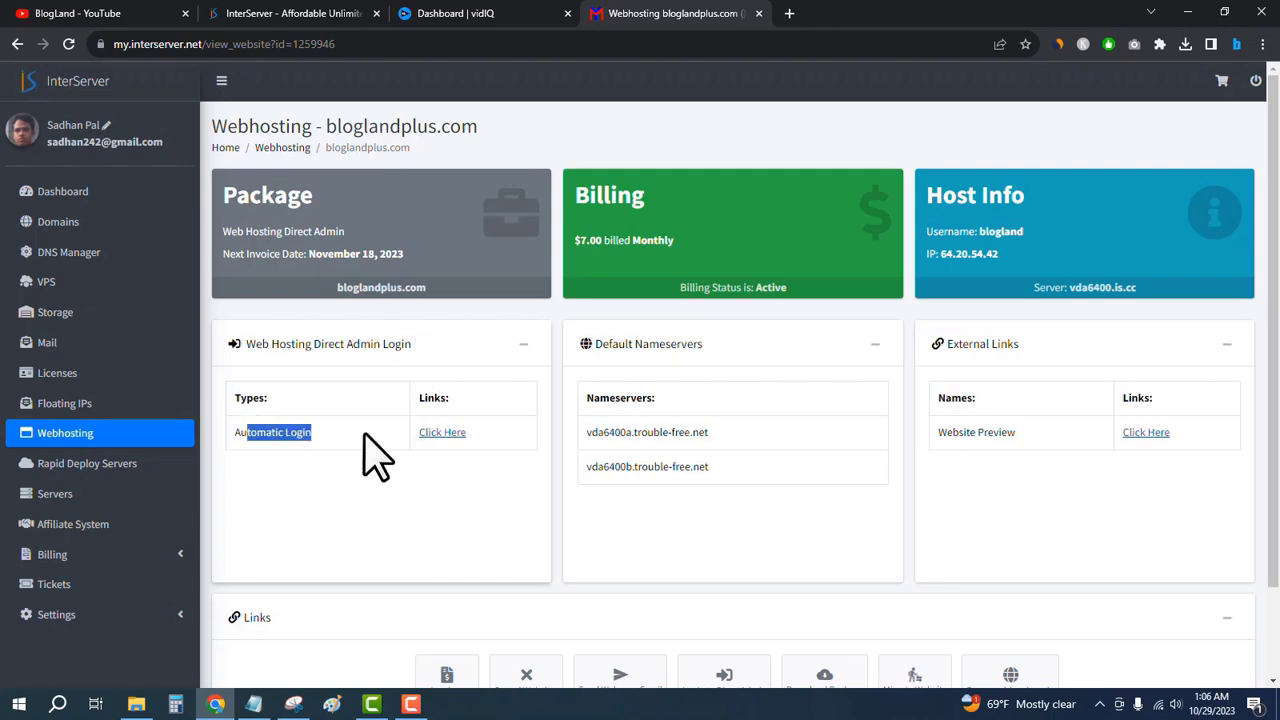
{"action": "left_click", "coordinate": [380, 464]}
{"action": "scroll", "coordinate": [340, 450], "scroll_direction": "down", "scroll_amount": 1}
{"action": "scroll", "coordinate": [343, 449], "scroll_direction": "up", "scroll_amount": 1}
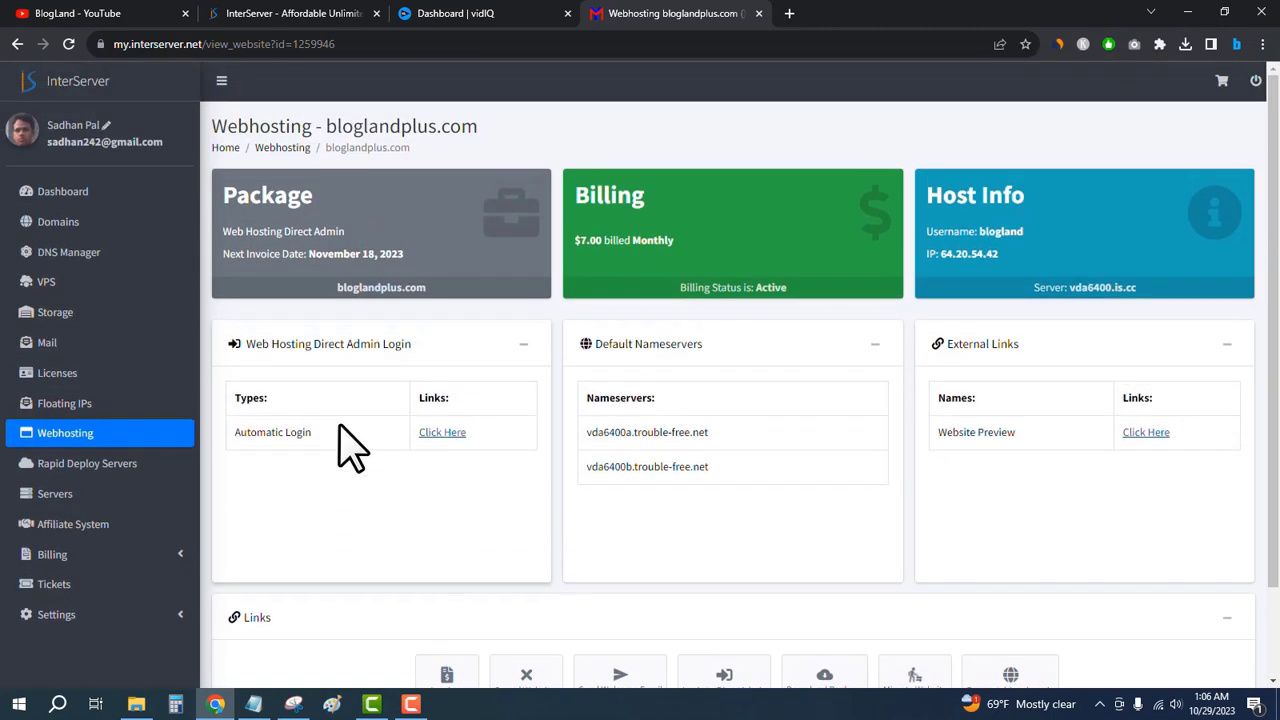
{"action": "scroll", "coordinate": [374, 374], "scroll_direction": "down", "scroll_amount": 1}
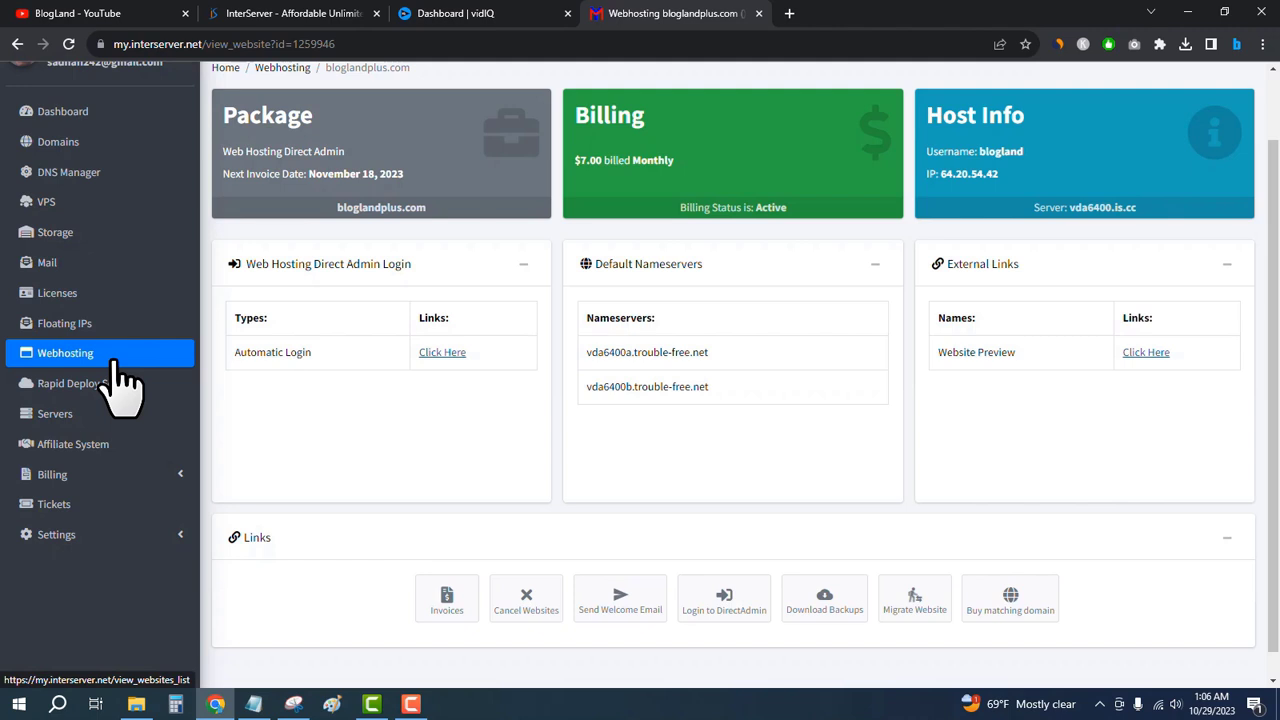
{"action": "scroll", "coordinate": [240, 343], "scroll_direction": "up", "scroll_amount": 1}
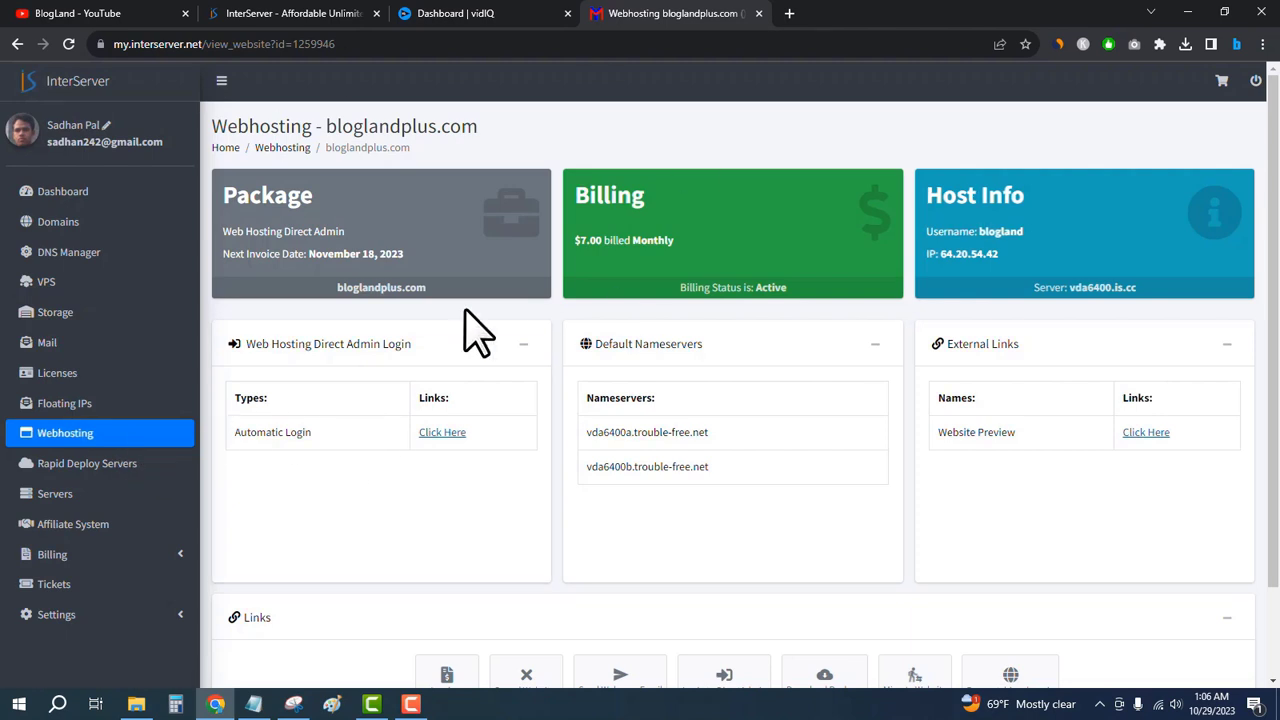
{"action": "scroll", "coordinate": [410, 395], "scroll_direction": "down", "scroll_amount": 2}
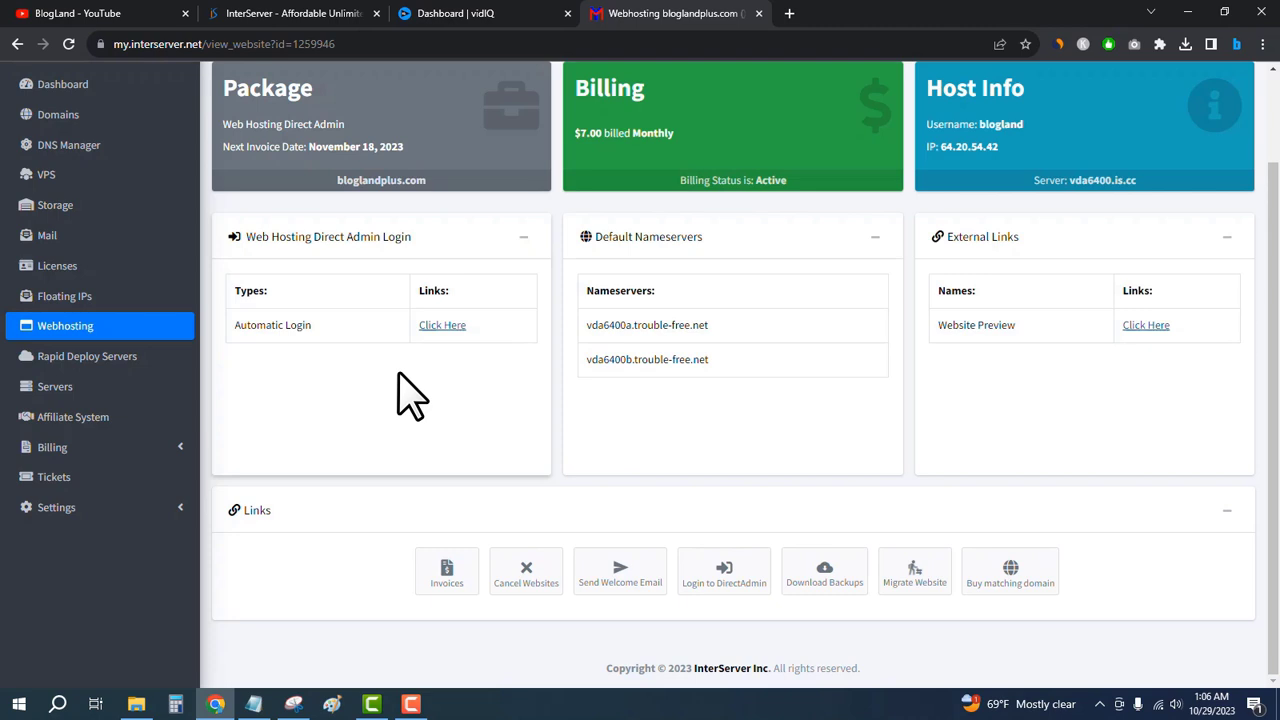
{"action": "triple_click", "coordinate": [681, 325]}
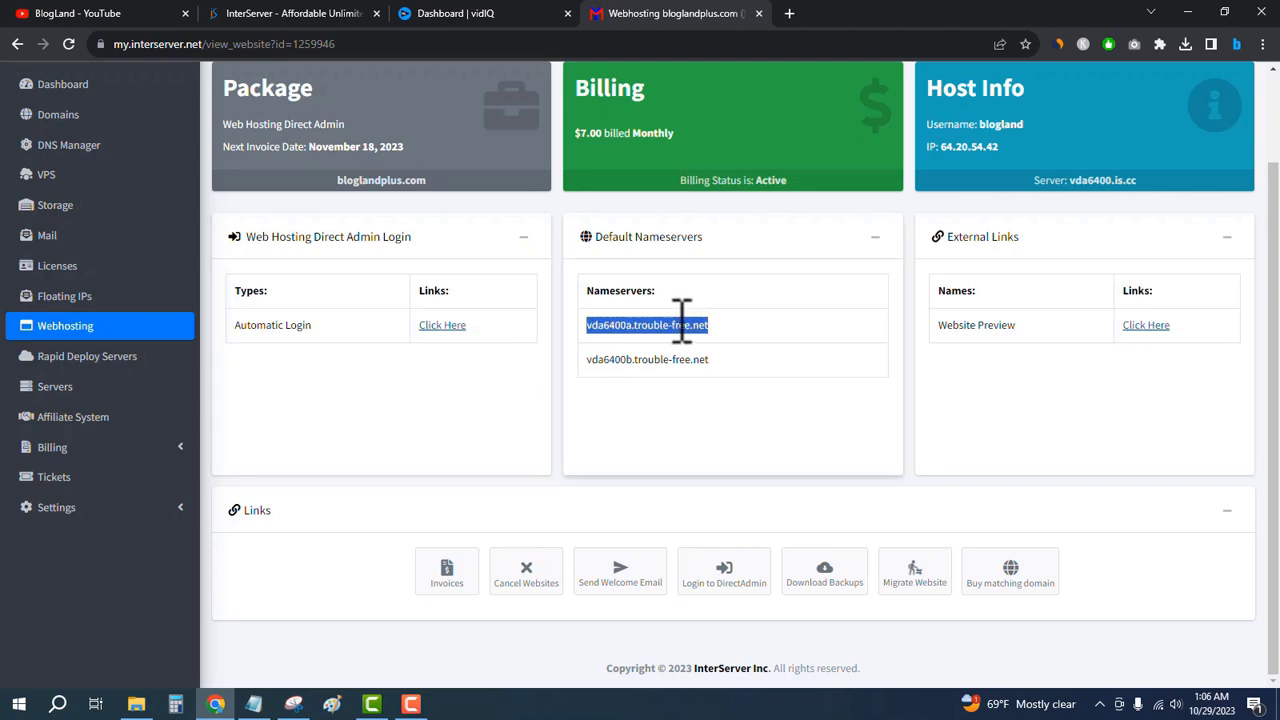
{"action": "left_click", "coordinate": [687, 360]}
{"action": "triple_click", "coordinate": [687, 360]}
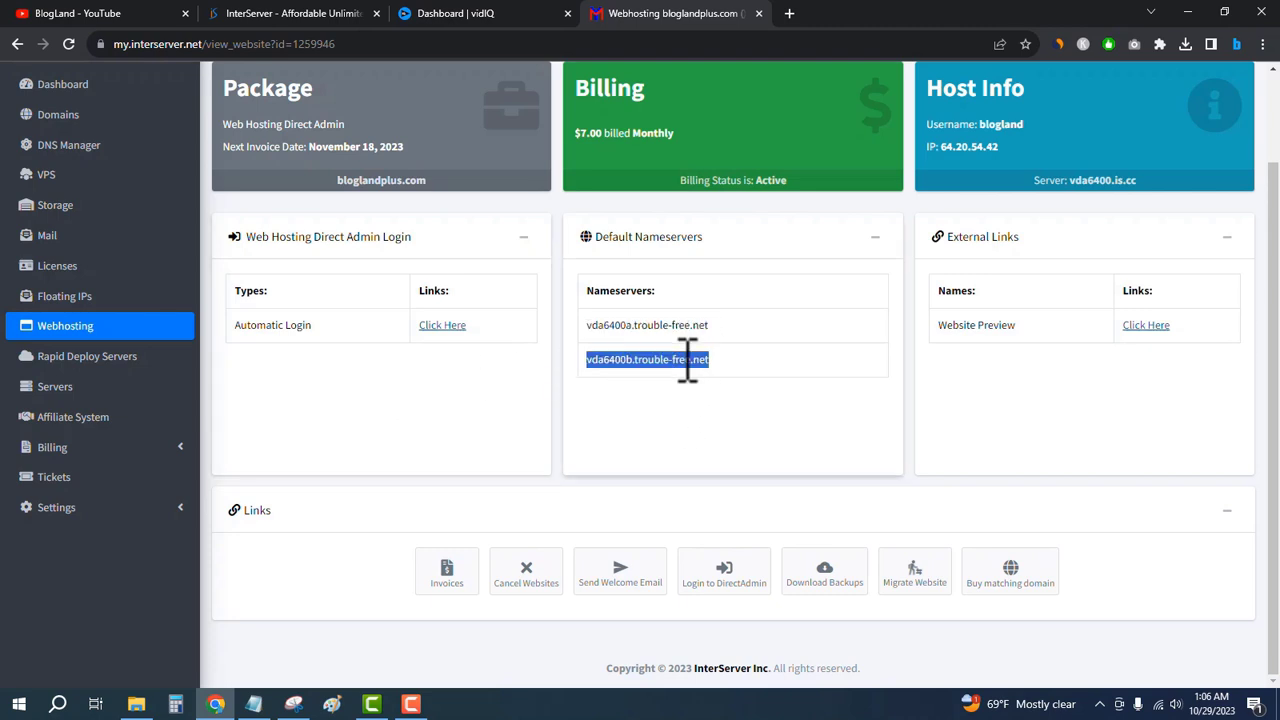
{"action": "left_click", "coordinate": [800, 367]}
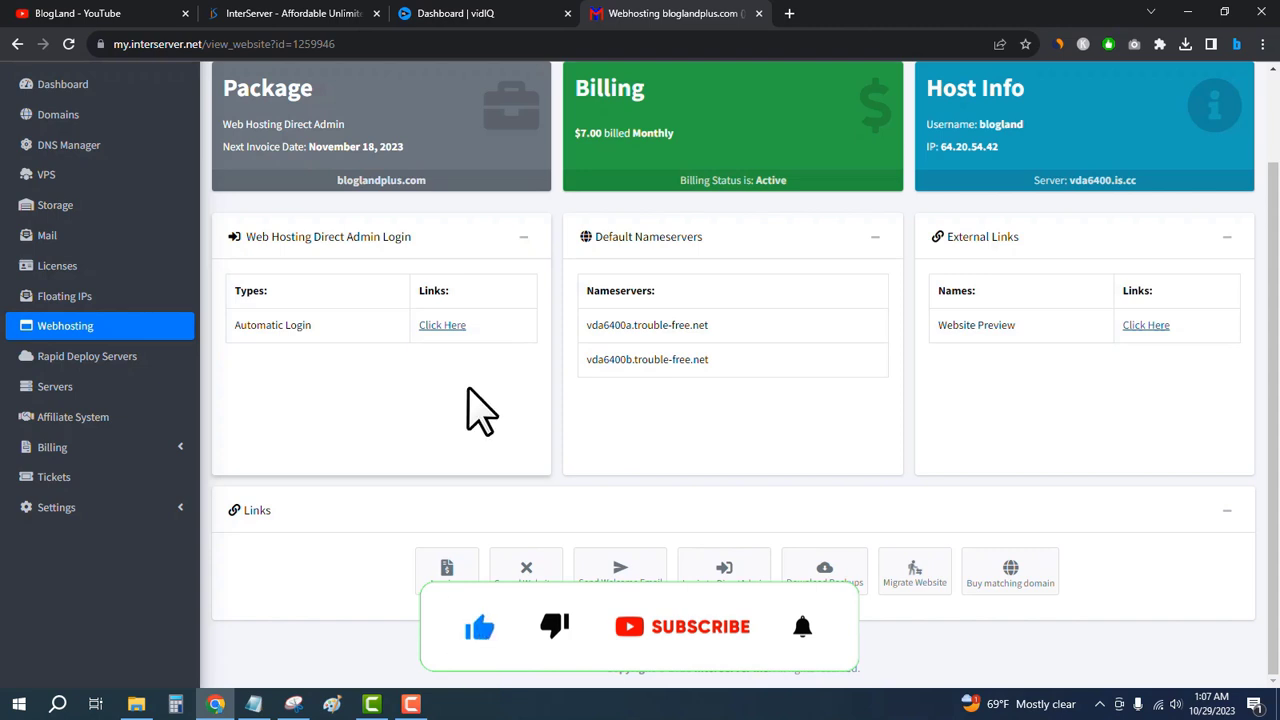
{"action": "scroll", "coordinate": [478, 410], "scroll_direction": "up", "scroll_amount": 2}
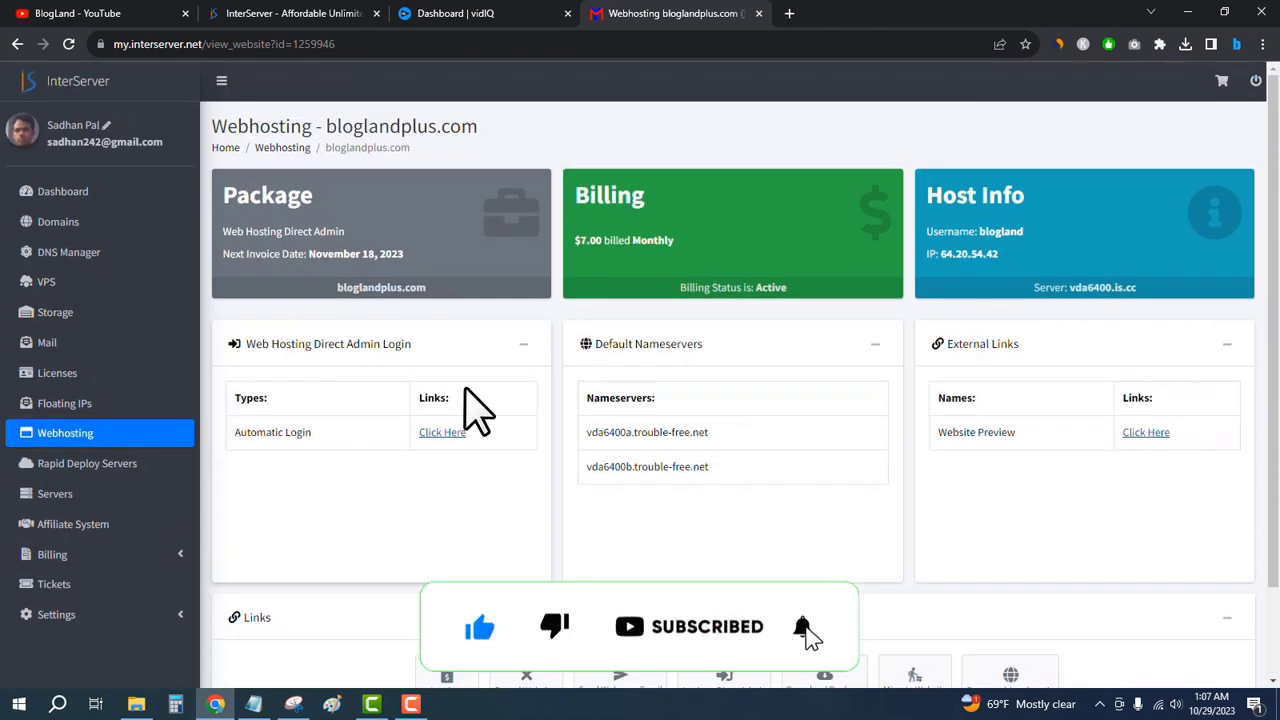
{"action": "scroll", "coordinate": [378, 452], "scroll_direction": "down", "scroll_amount": 2}
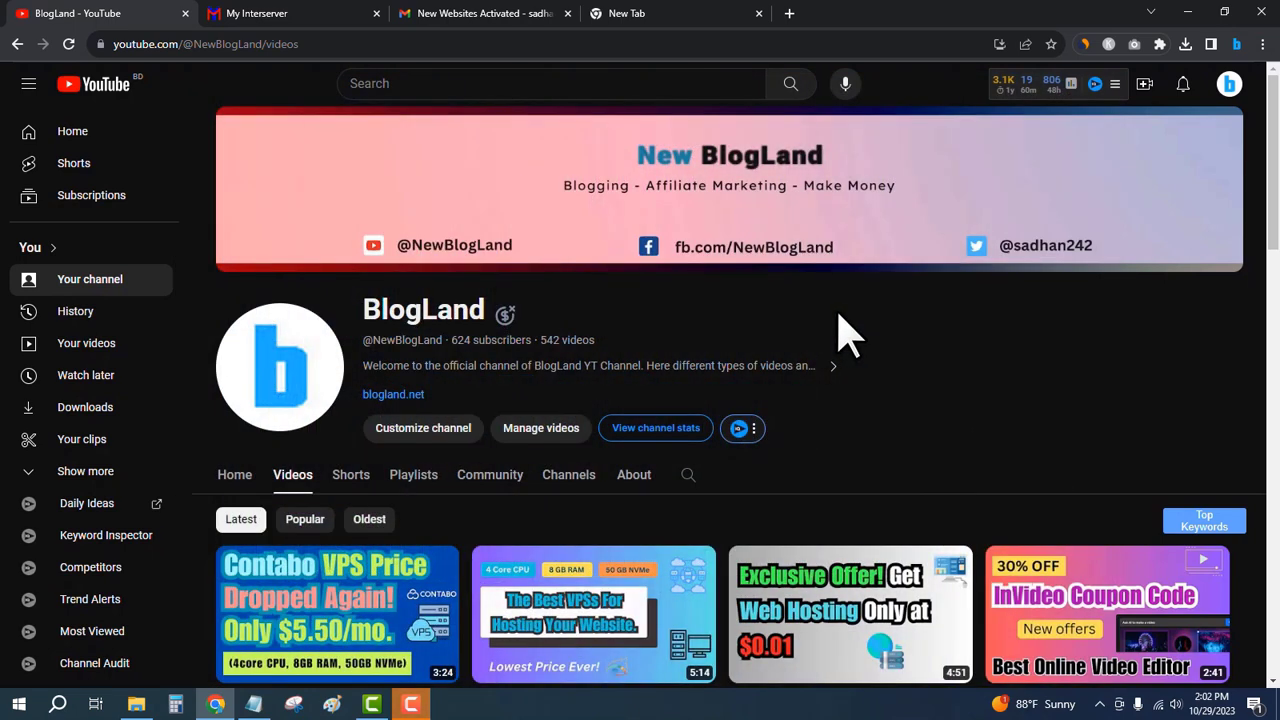
Open bloglandplus.com from the Web Hosting box on the My Interserver dashboard.
{"action": "left_click", "coordinate": [290, 13]}
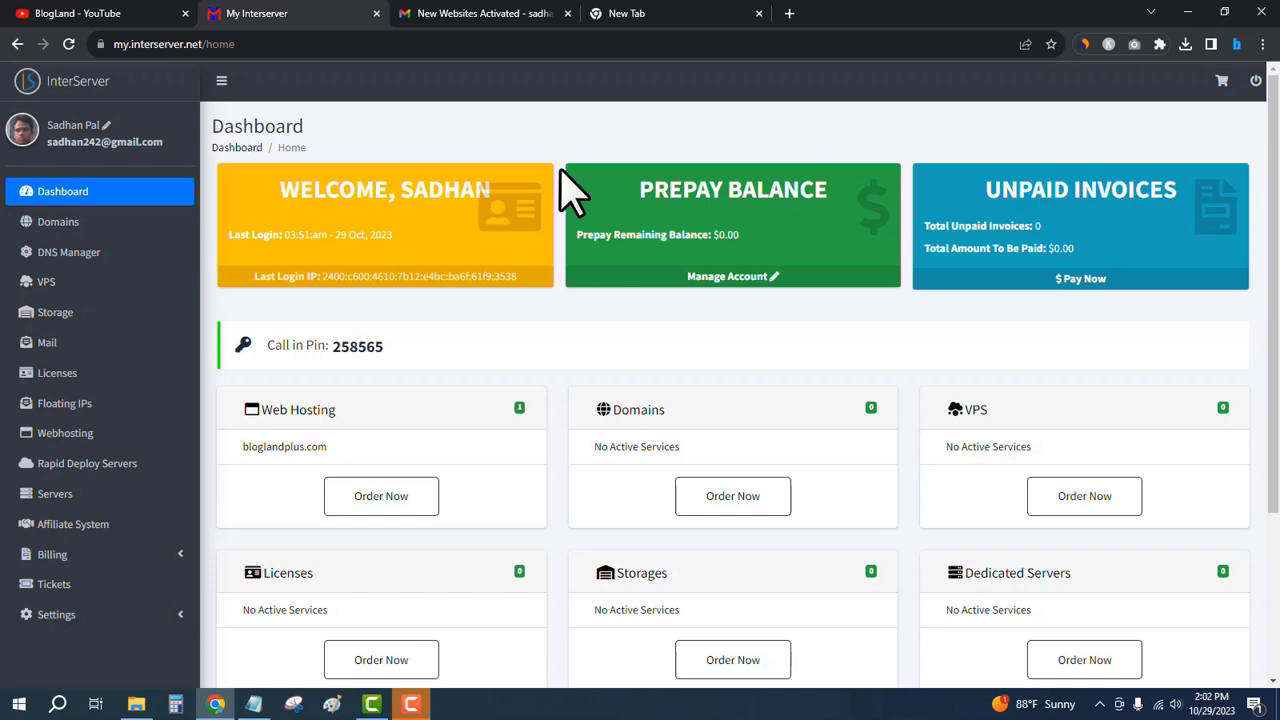
{"action": "left_click", "coordinate": [285, 447]}
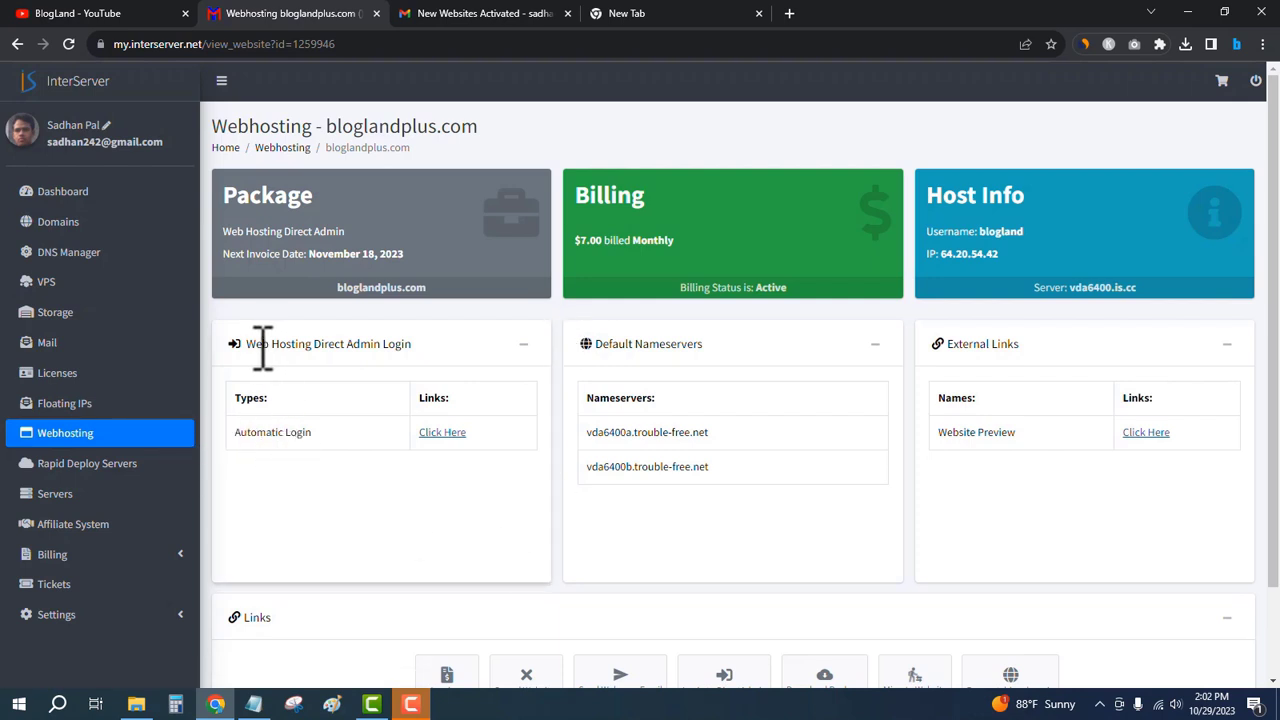
Open the DirectAdmin automatic login and paste in the username copied from the activation e-mail.
{"action": "left_click", "coordinate": [430, 437]}
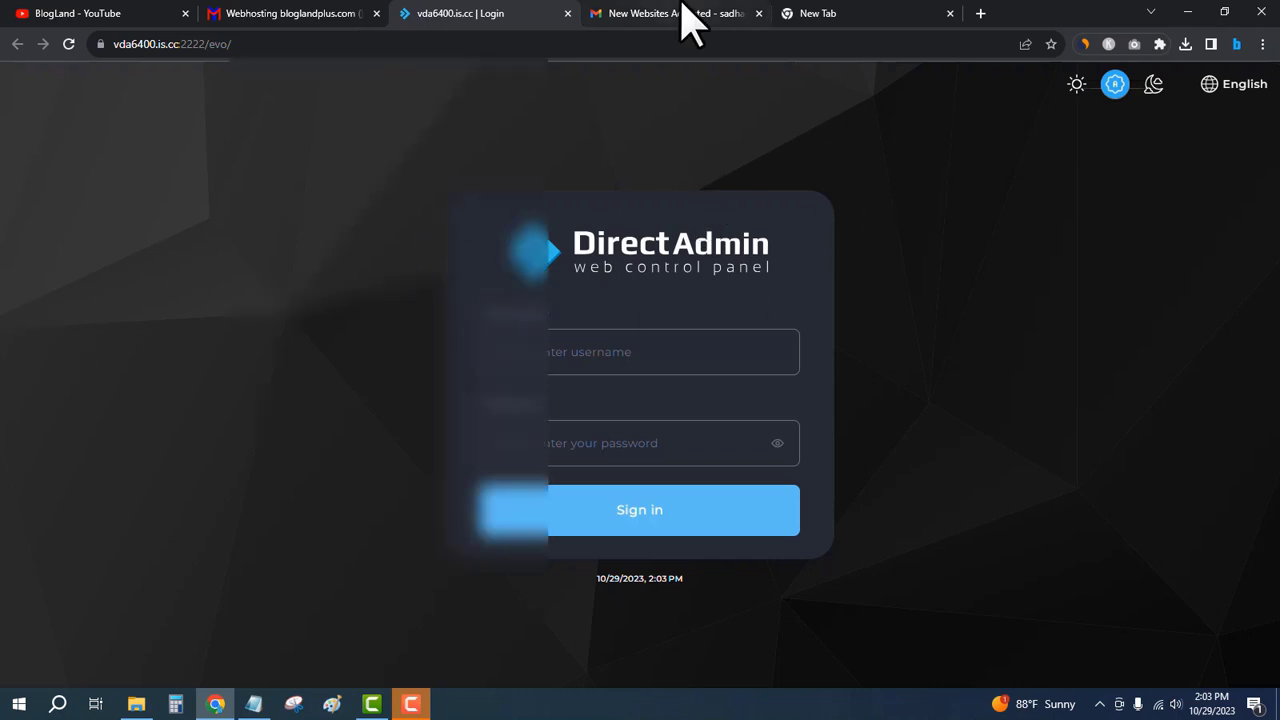
{"action": "left_click", "coordinate": [680, 13]}
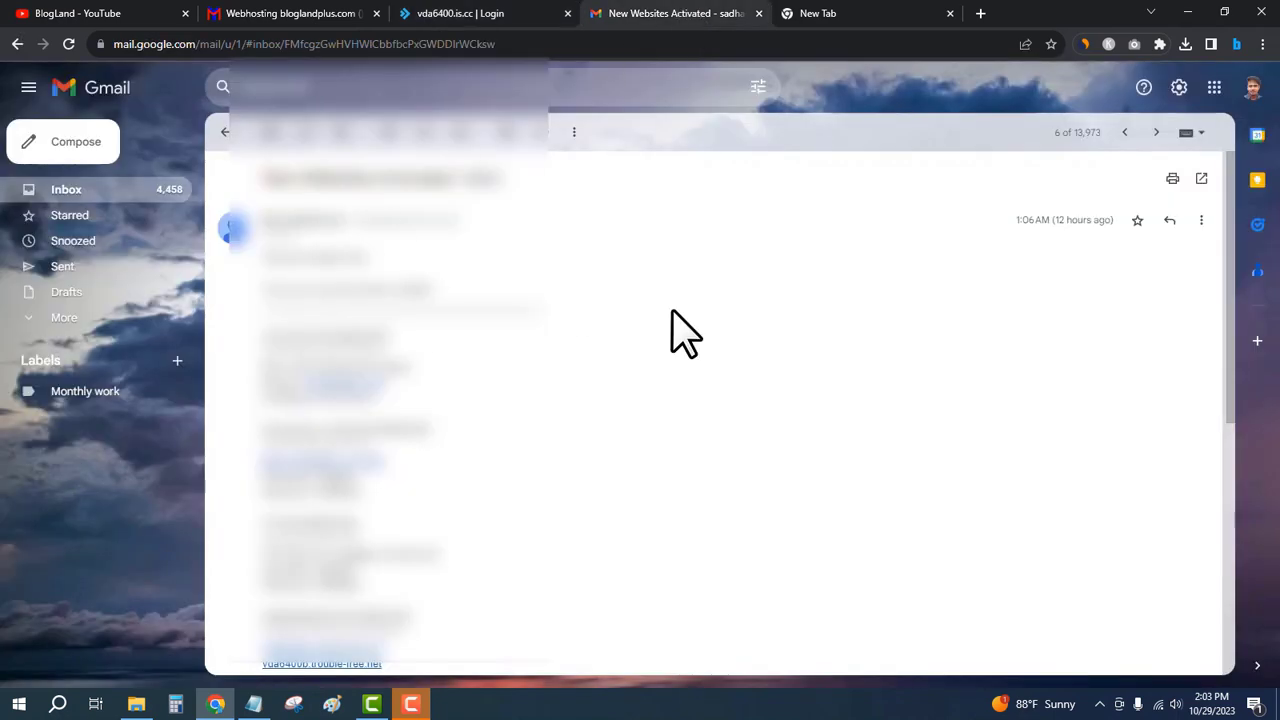
{"action": "right_click", "coordinate": [340, 478]}
{"action": "left_click", "coordinate": [794, 394]}
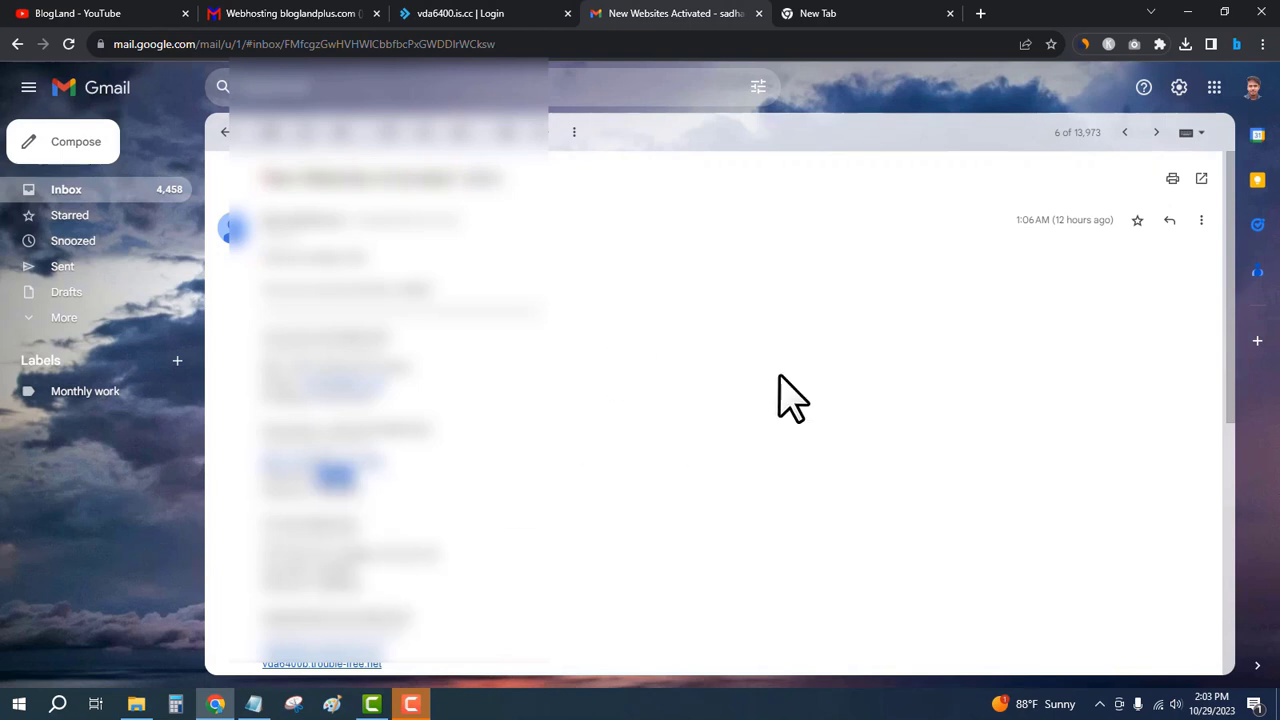
{"action": "left_click", "coordinate": [481, 16]}
{"action": "right_click", "coordinate": [555, 352]}
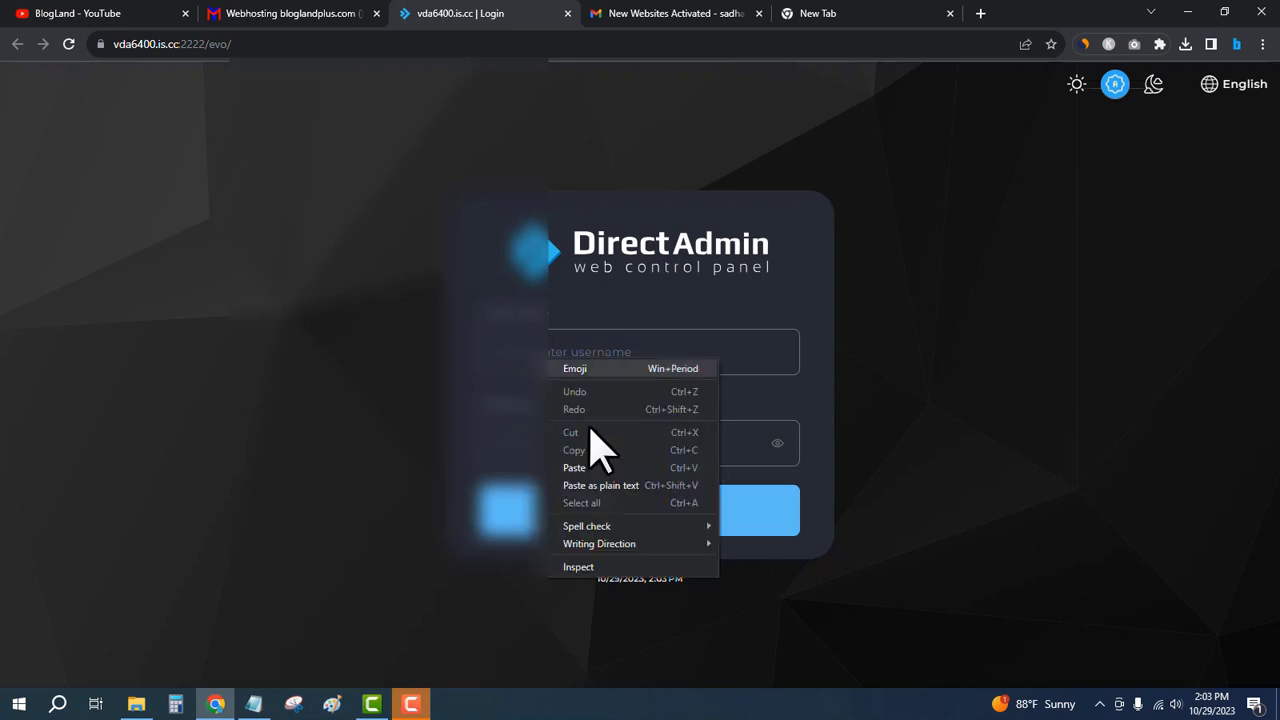
{"action": "left_click", "coordinate": [596, 466]}
Paste the account password from the activation e-mail and sign in to DirectAdmin.
{"action": "left_click", "coordinate": [698, 16]}
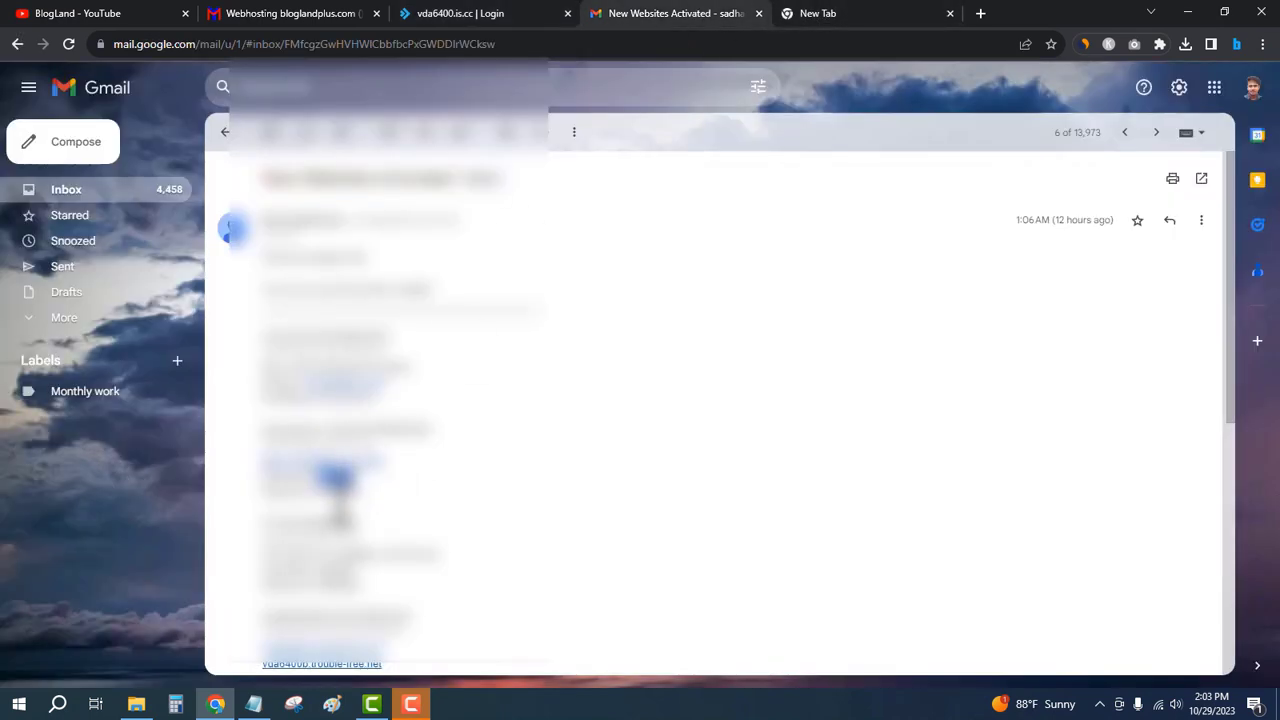
{"action": "right_click", "coordinate": [334, 484]}
{"action": "left_click", "coordinate": [370, 505]}
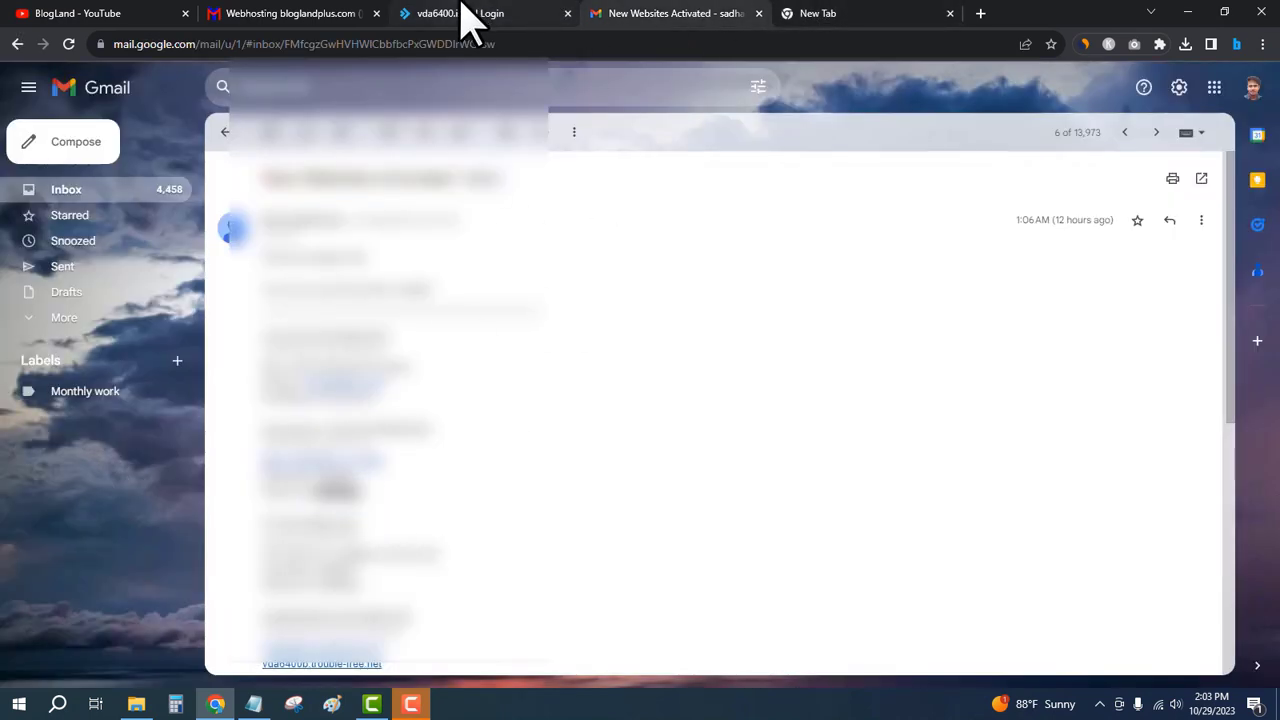
{"action": "left_click", "coordinate": [463, 14]}
{"action": "right_click", "coordinate": [552, 441]}
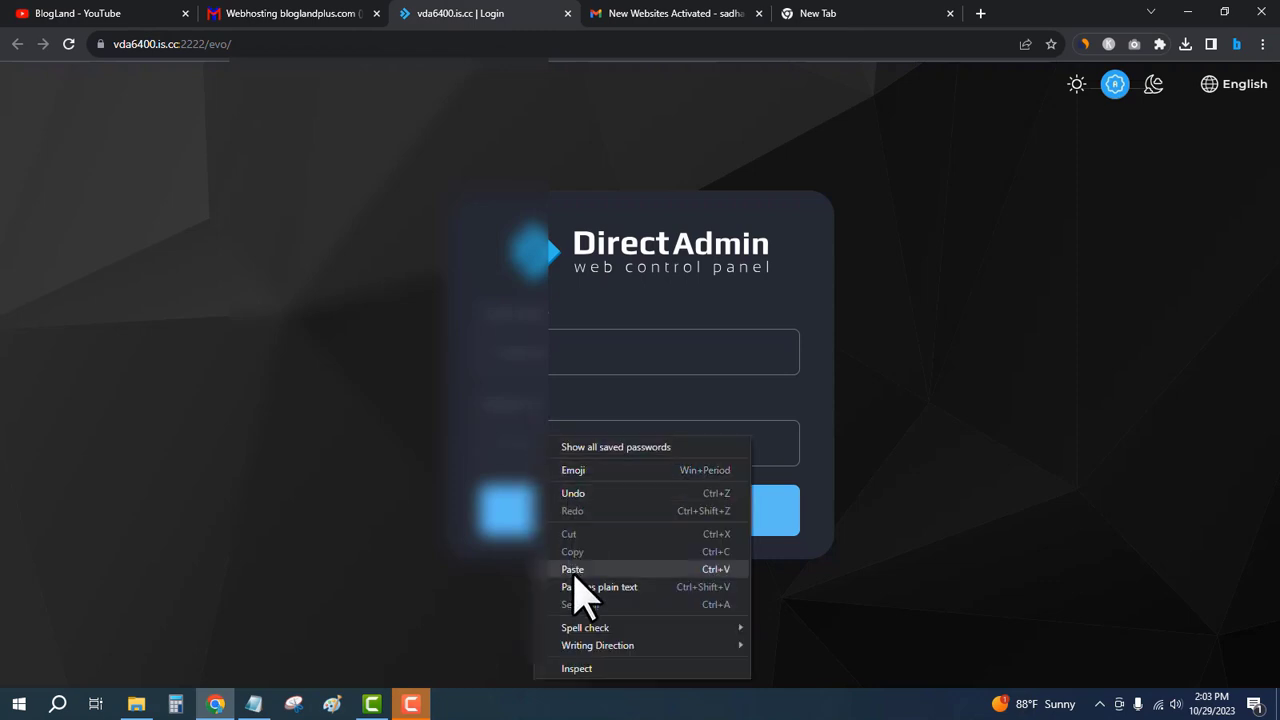
{"action": "left_click", "coordinate": [582, 565]}
{"action": "left_click", "coordinate": [664, 512]}
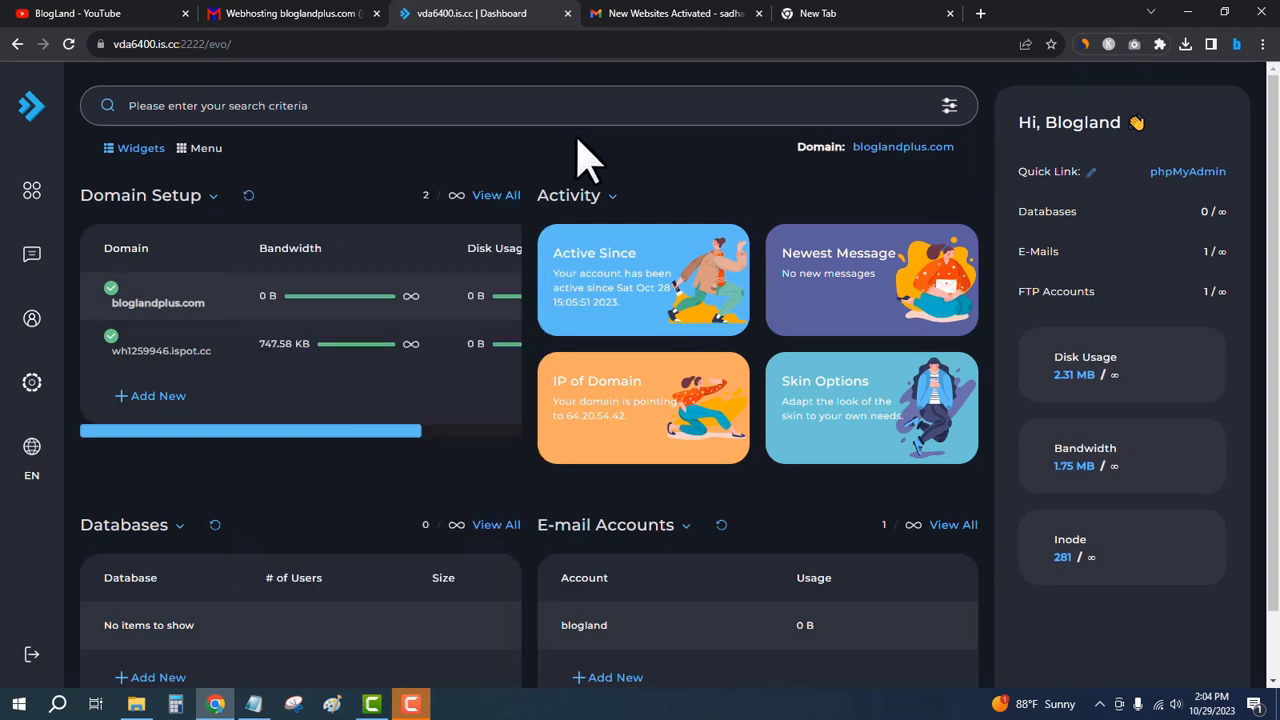
Open the Control Panel navigation list via the sidebar grid icon.
{"action": "scroll", "coordinate": [600, 165], "scroll_direction": "down", "scroll_amount": 1}
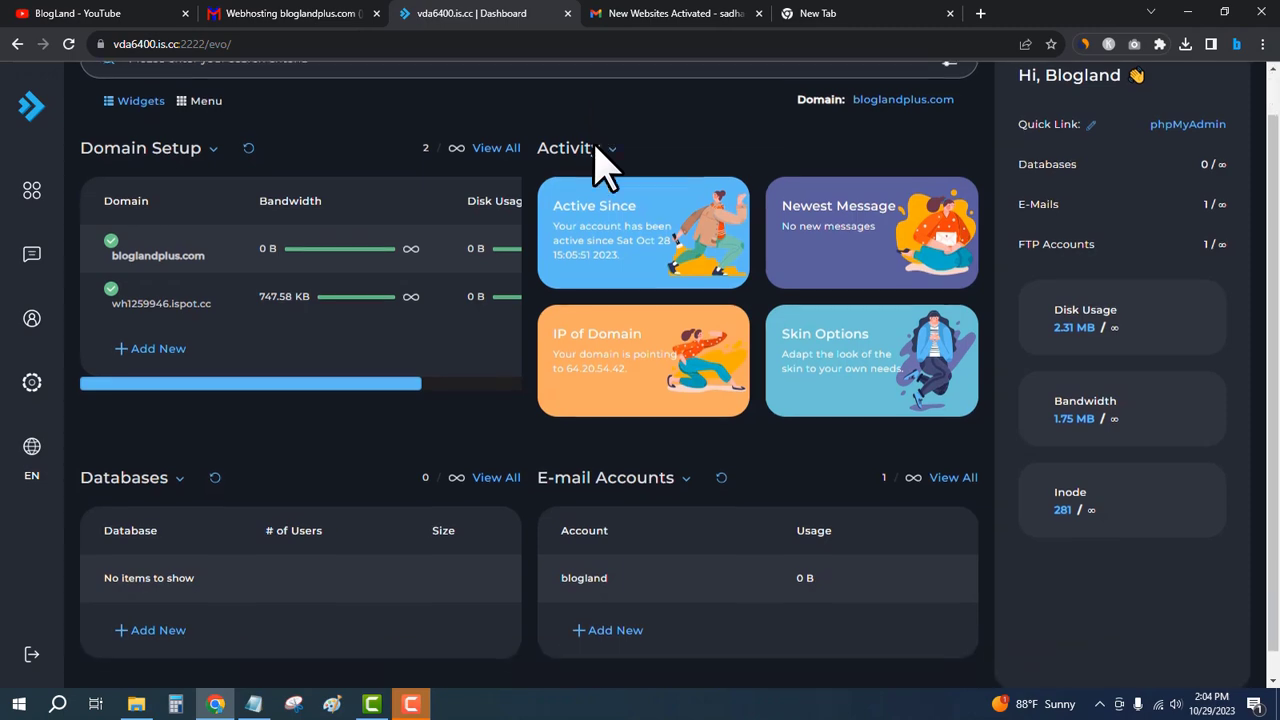
{"action": "scroll", "coordinate": [600, 168], "scroll_direction": "up", "scroll_amount": 1}
{"action": "scroll", "coordinate": [600, 165], "scroll_direction": "down", "scroll_amount": 1}
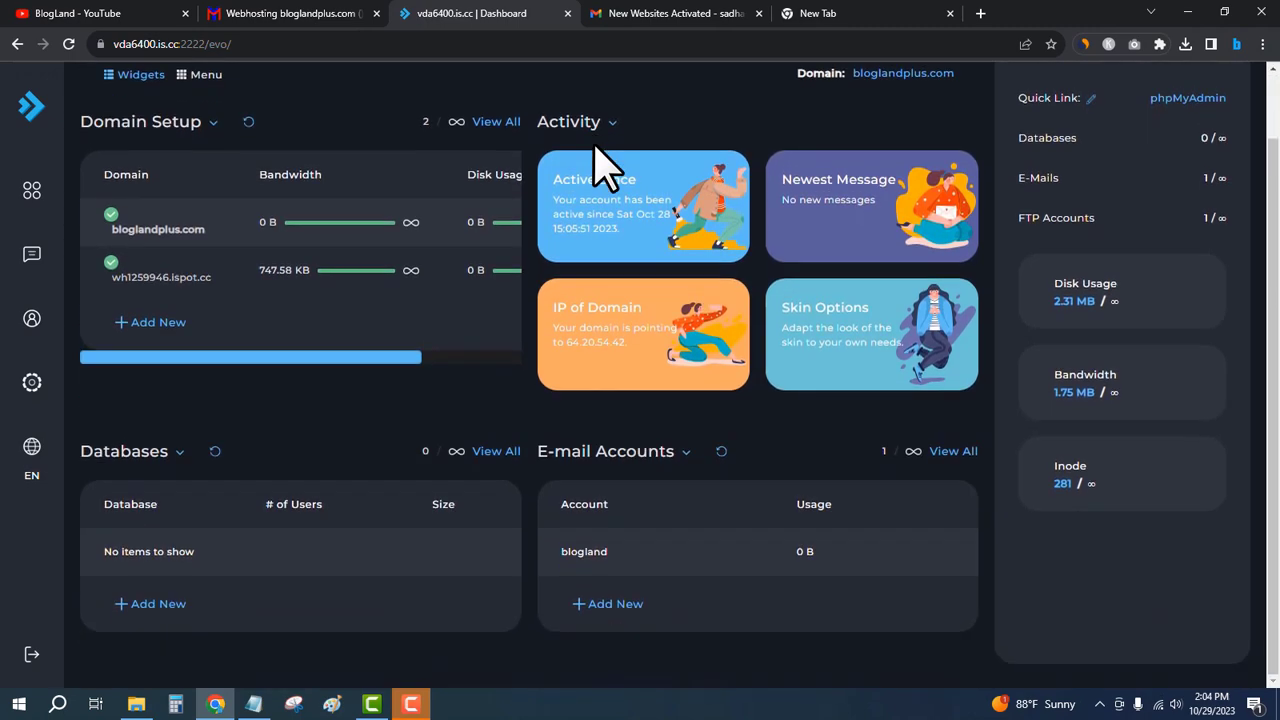
{"action": "scroll", "coordinate": [600, 165], "scroll_direction": "up", "scroll_amount": 1}
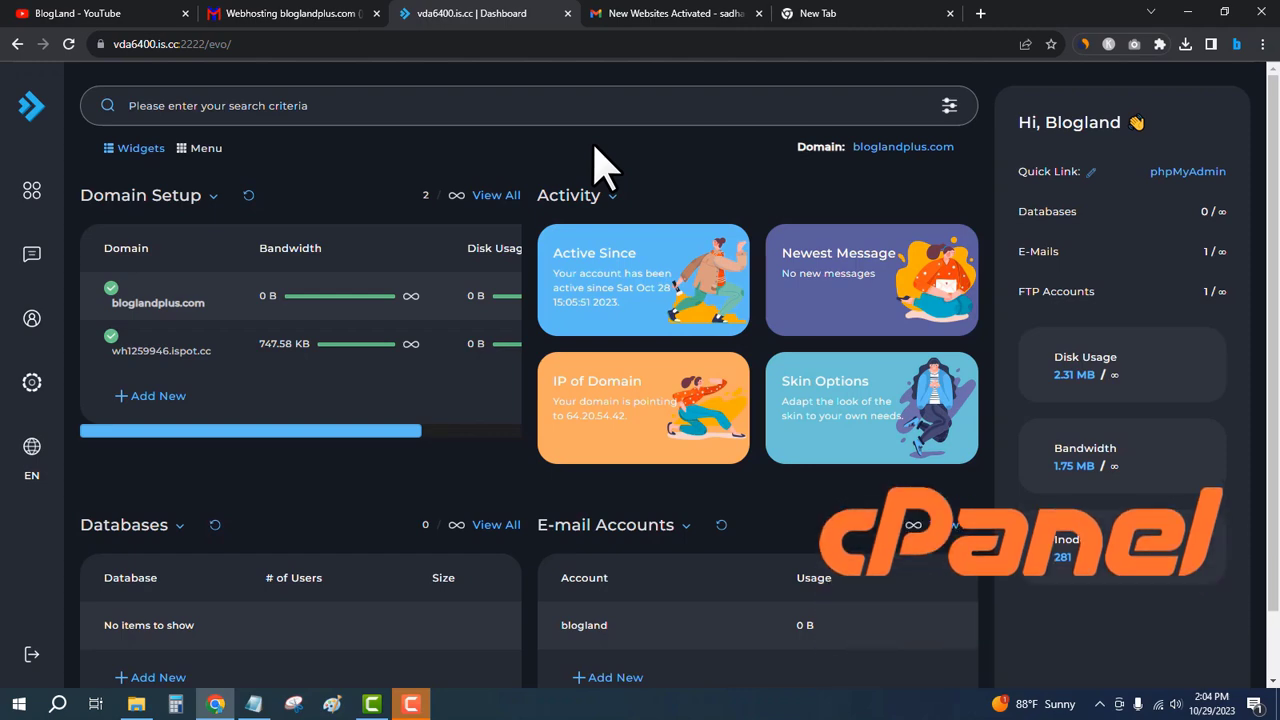
{"action": "left_click", "coordinate": [8, 192]}
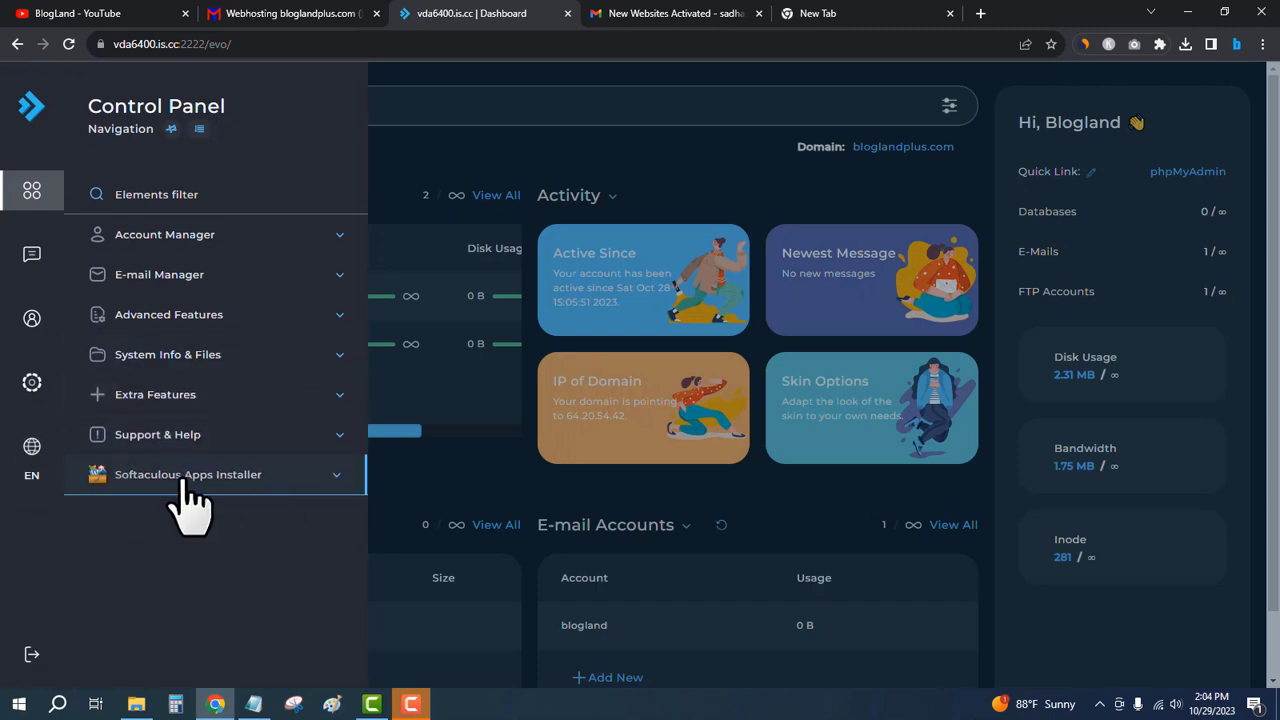
Expand Softaculous Apps Installer and browse its app list, including WordPress.
{"action": "left_click", "coordinate": [330, 485]}
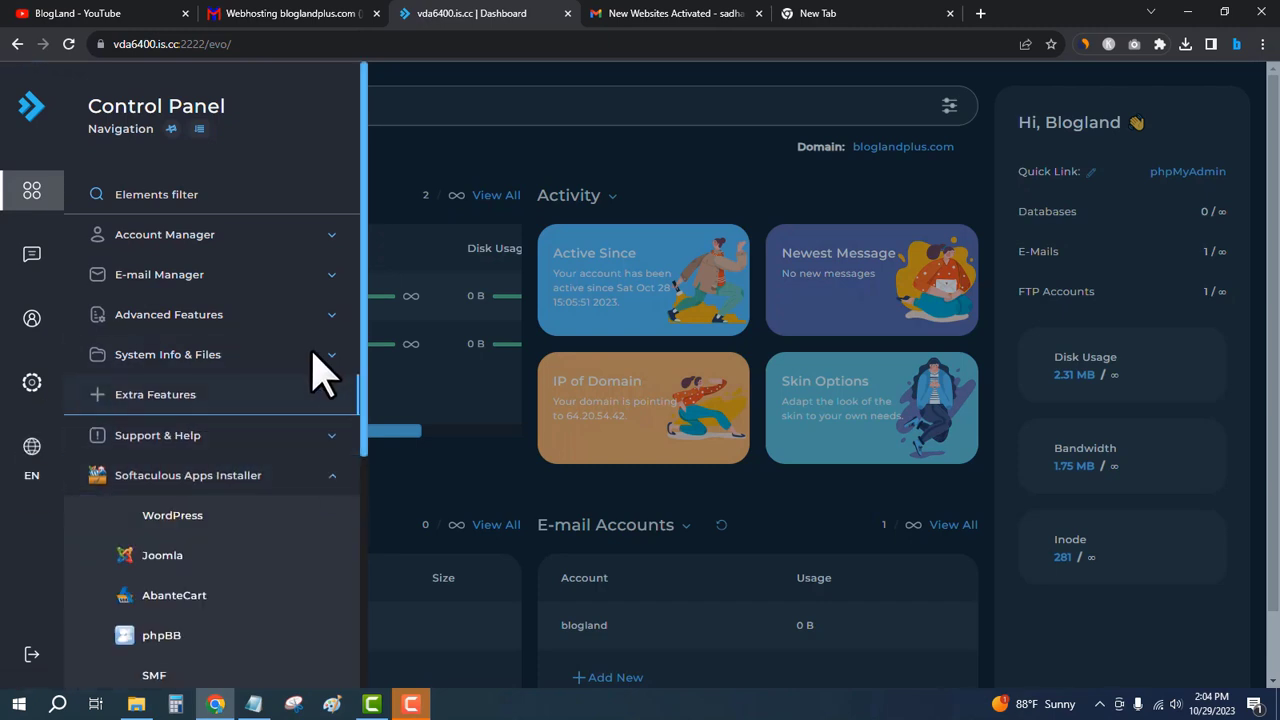
{"action": "scroll", "coordinate": [314, 363], "scroll_direction": "down", "scroll_amount": 3}
{"action": "scroll", "coordinate": [277, 365], "scroll_direction": "down", "scroll_amount": 2}
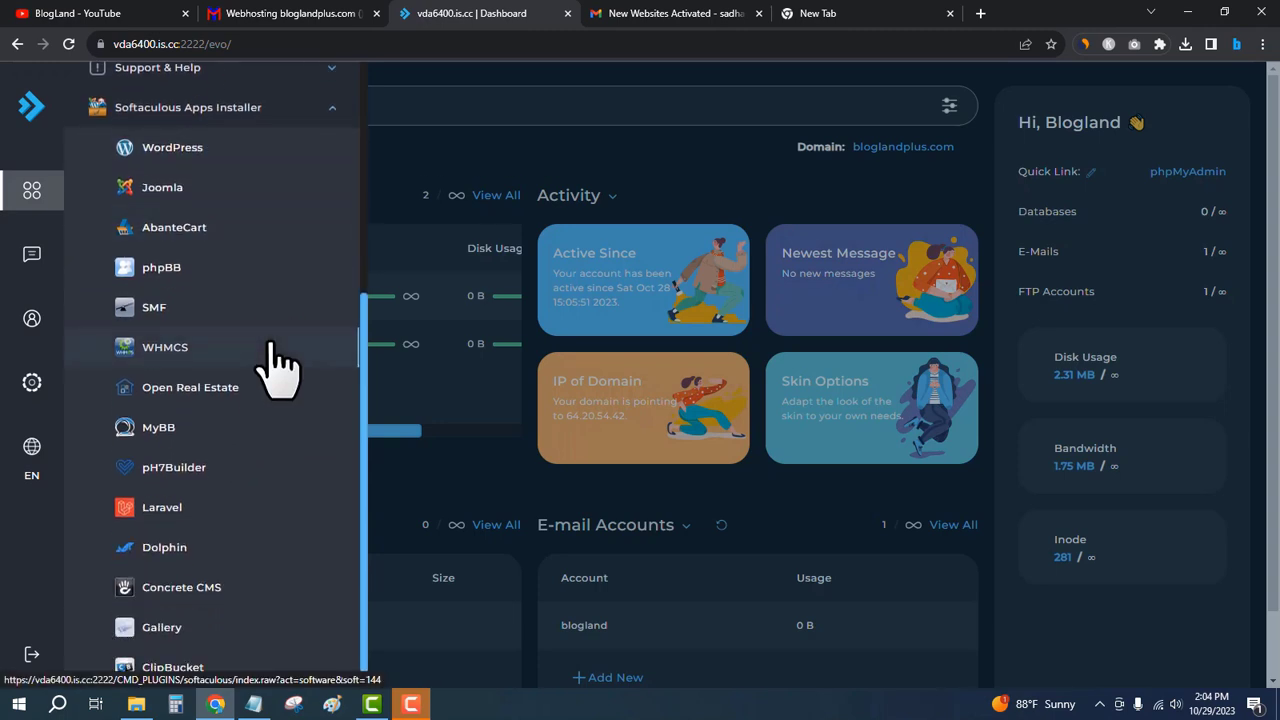
{"action": "scroll", "coordinate": [320, 365], "scroll_direction": "up", "scroll_amount": 5}
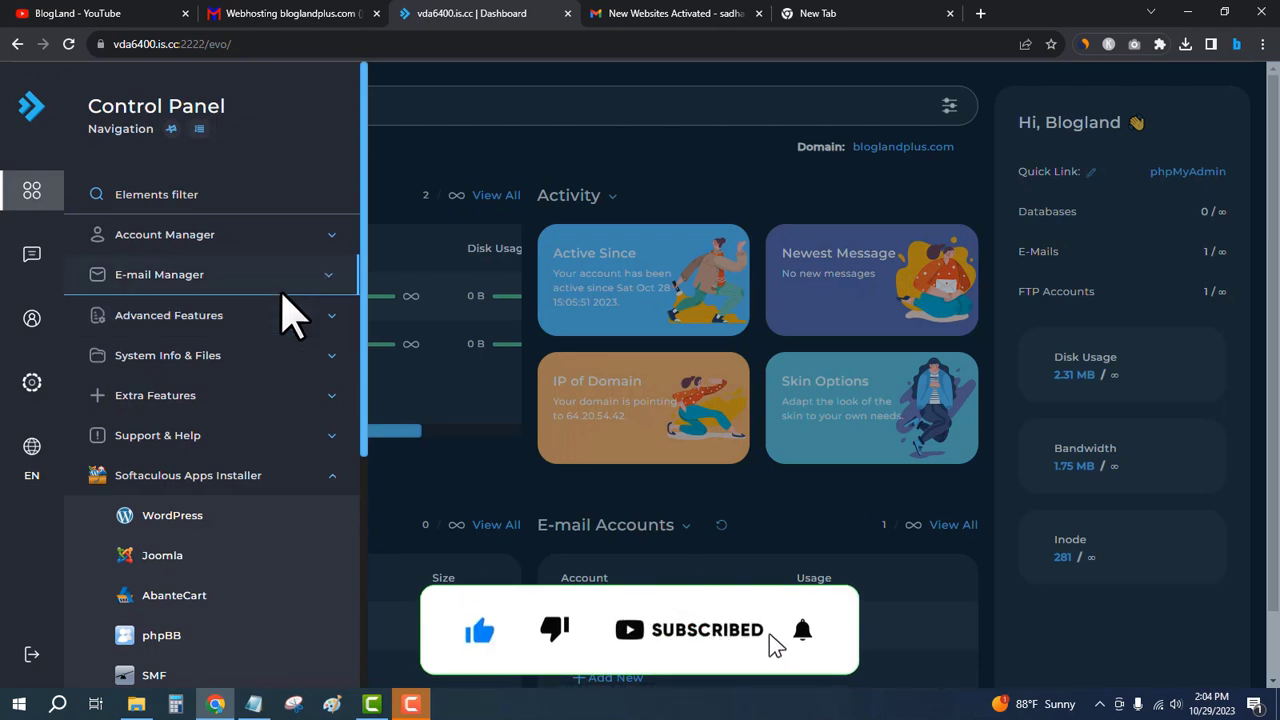
{"action": "scroll", "coordinate": [286, 314], "scroll_direction": "down", "scroll_amount": 5}
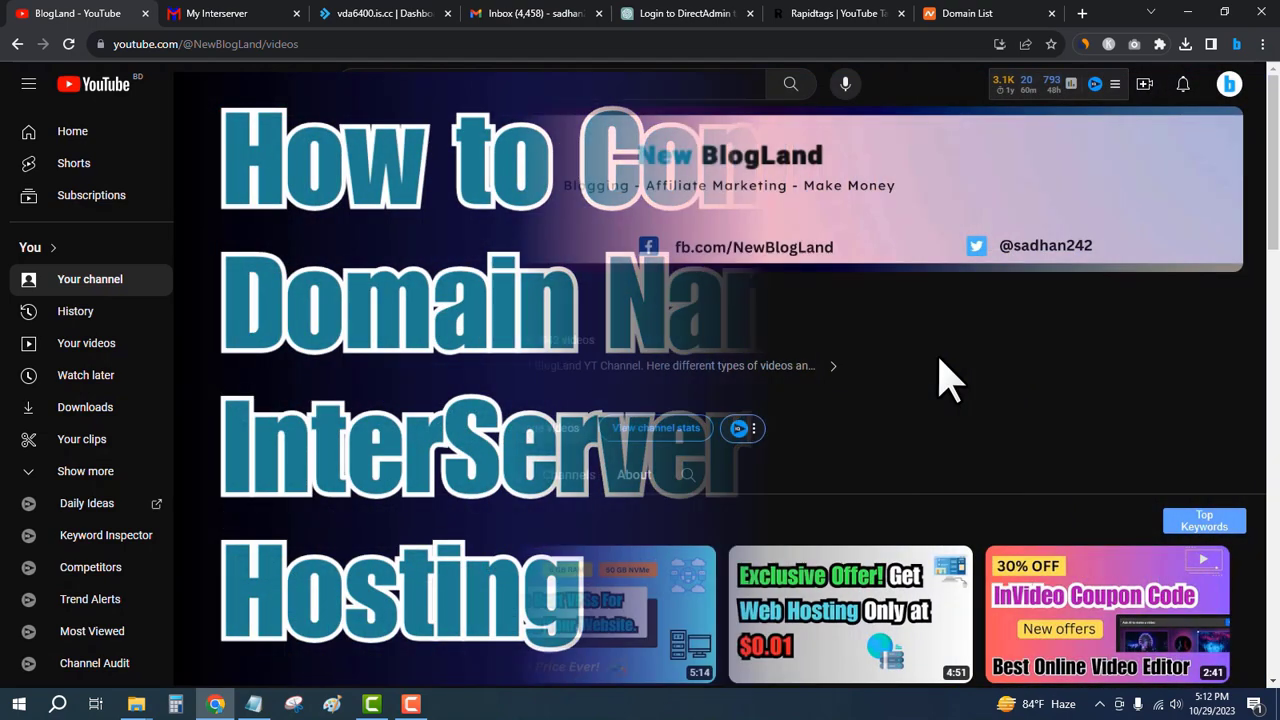
Open the bloglandplus.com hosting details to reach its default nameservers.
{"action": "left_click", "coordinate": [212, 15]}
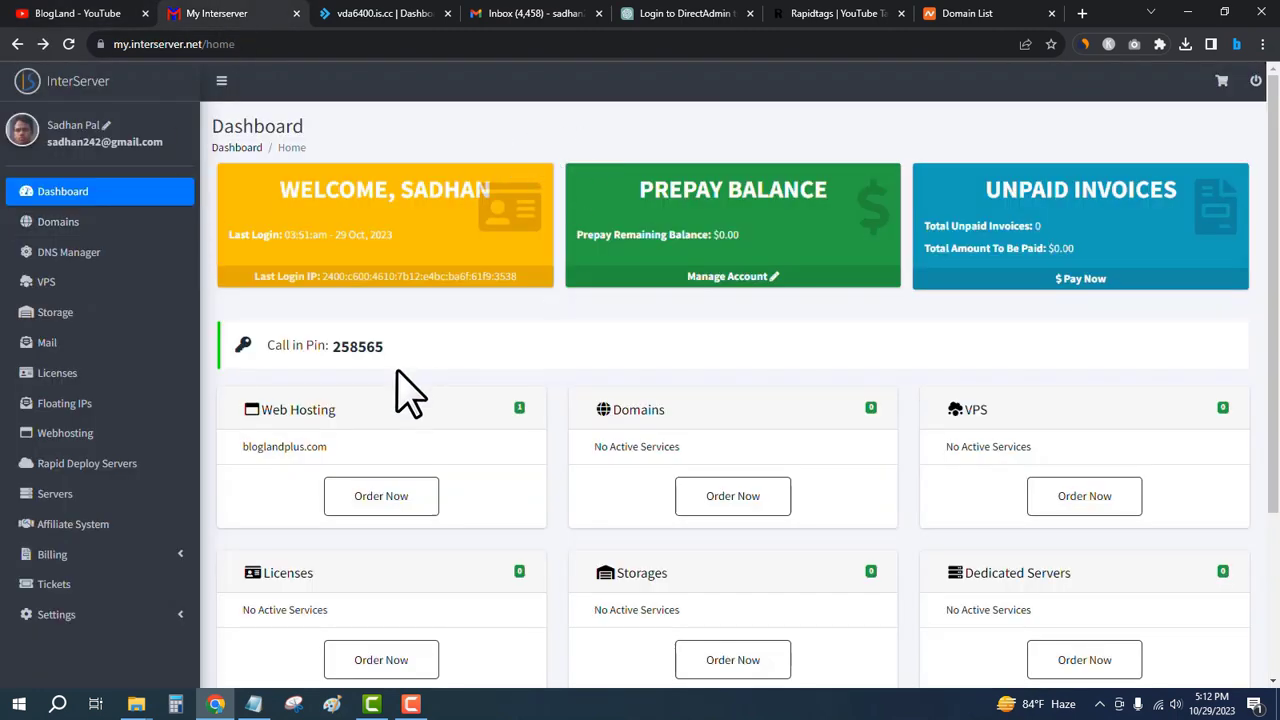
{"action": "left_click", "coordinate": [301, 448]}
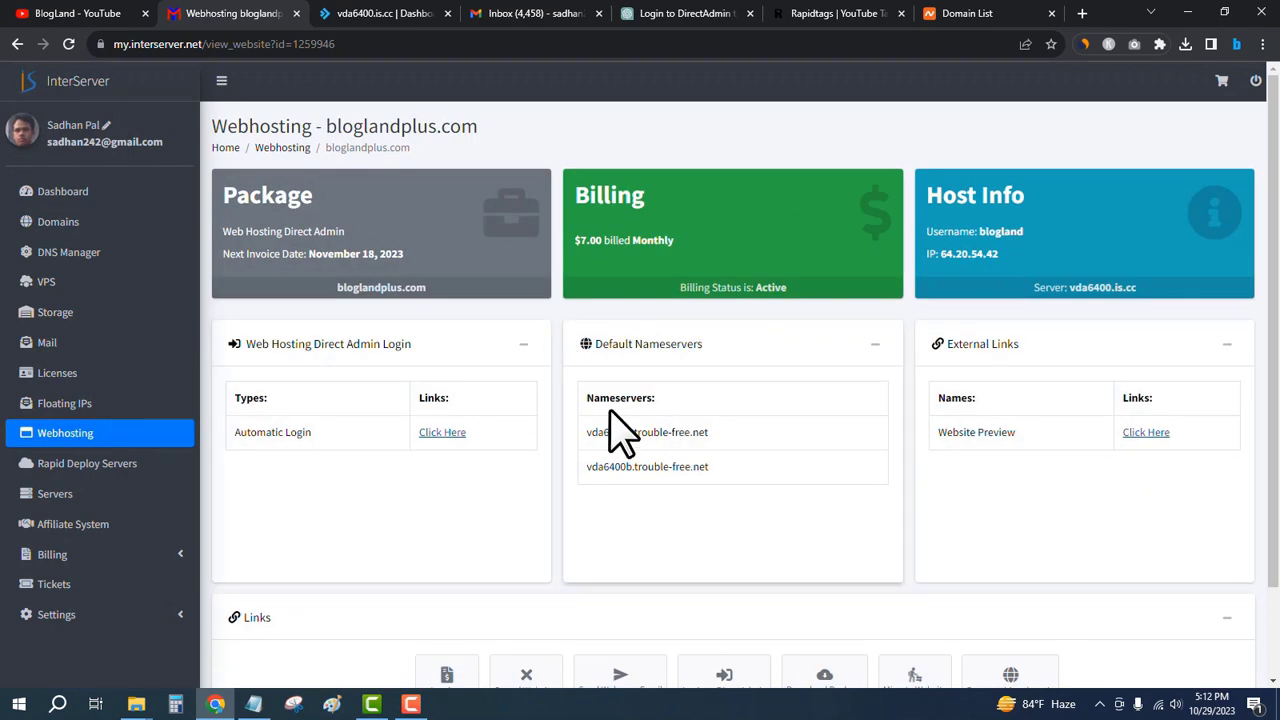
{"action": "left_click_drag", "start_coordinate": [589, 433], "coordinate": [840, 432]}
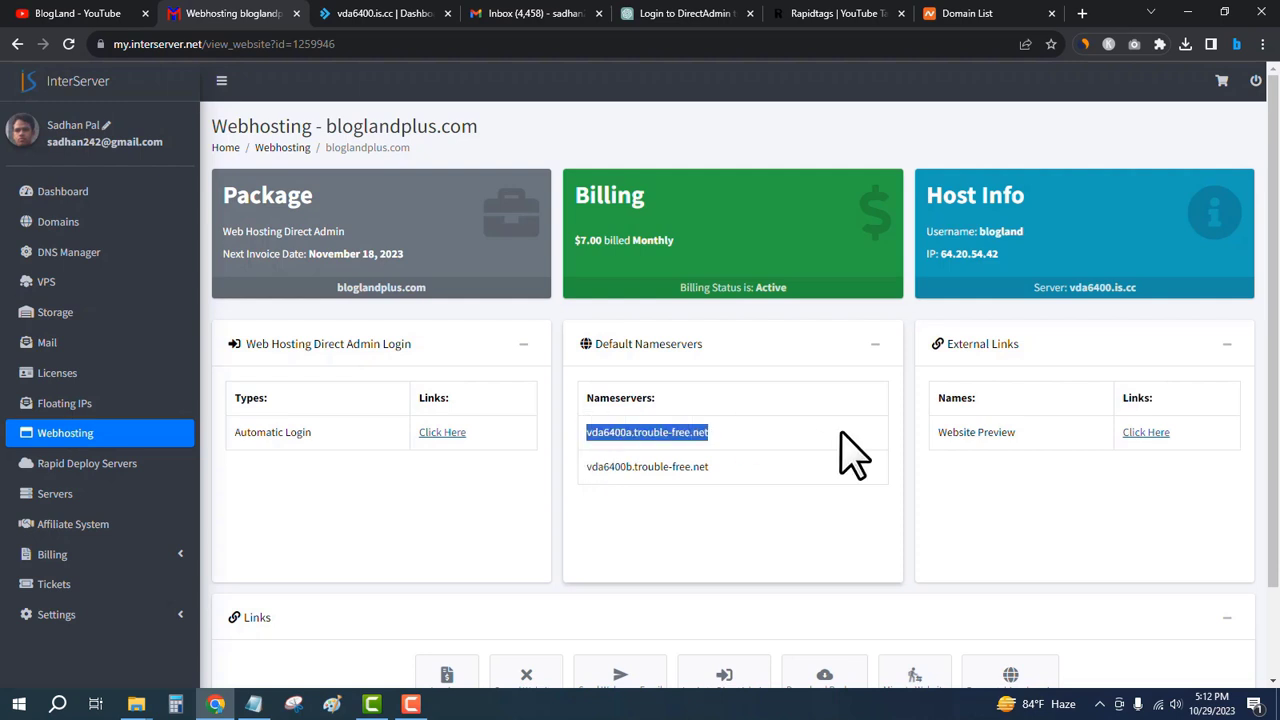
{"action": "left_click", "coordinate": [757, 450]}
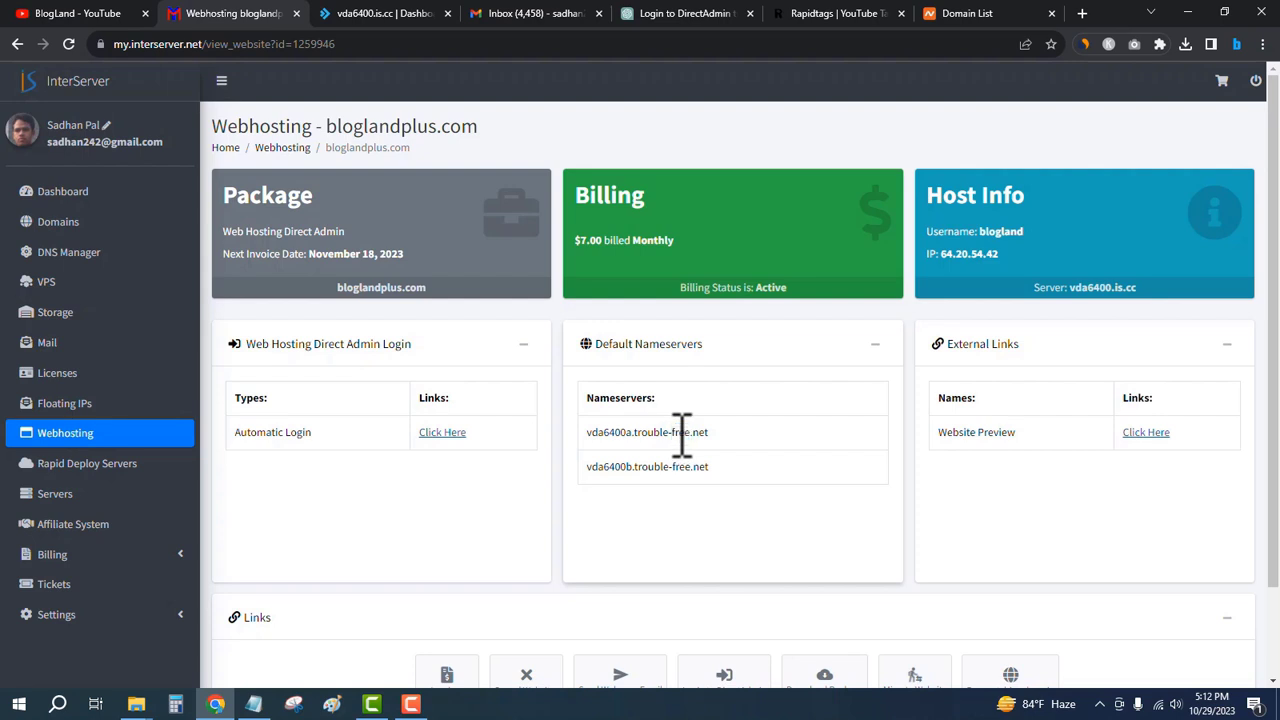
Copy nameserver vda6400a.trouble-free.net and switch to Namecheap's Domain List.
{"action": "triple_click", "coordinate": [682, 435]}
{"action": "right_click", "coordinate": [682, 432]}
{"action": "left_click", "coordinate": [795, 437]}
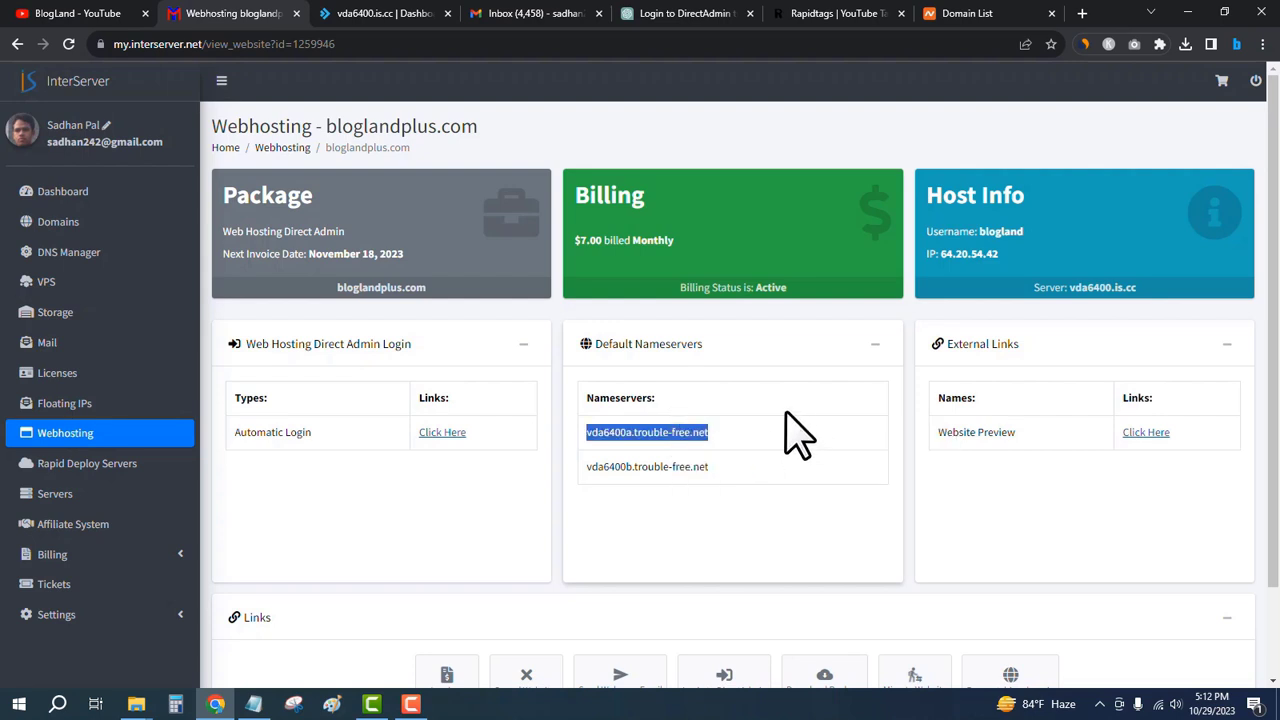
{"action": "left_click", "coordinate": [1015, 18]}
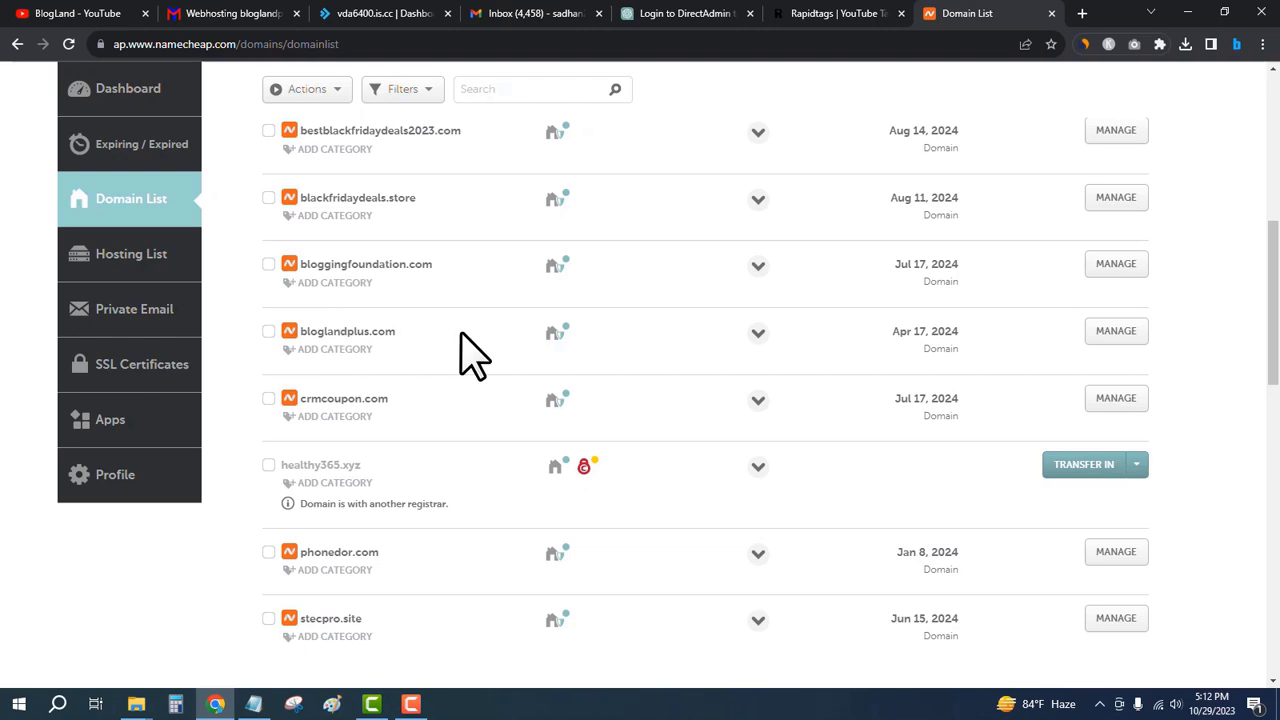
Keep Custom DNS for bloglandplus.com and replace the first nameserver with vda6400a.trouble-free.net.
{"action": "left_click", "coordinate": [1120, 335]}
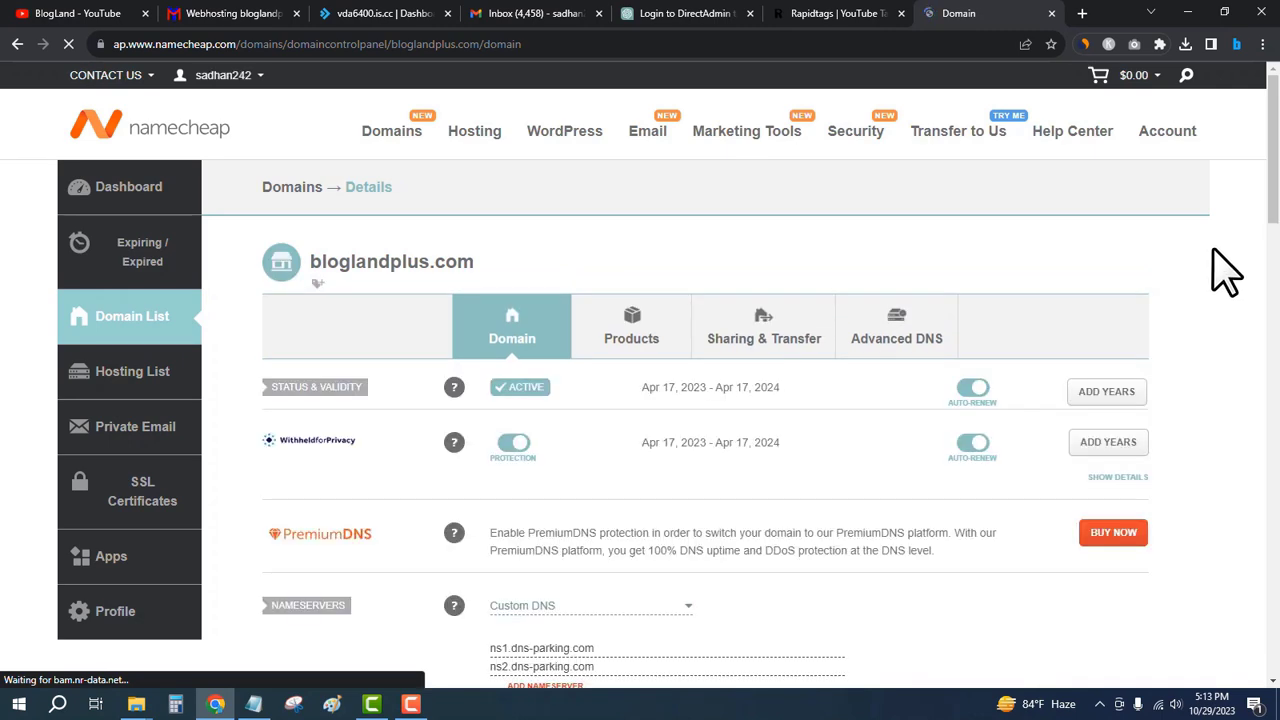
{"action": "scroll", "coordinate": [1228, 270], "scroll_direction": "down", "scroll_amount": 3}
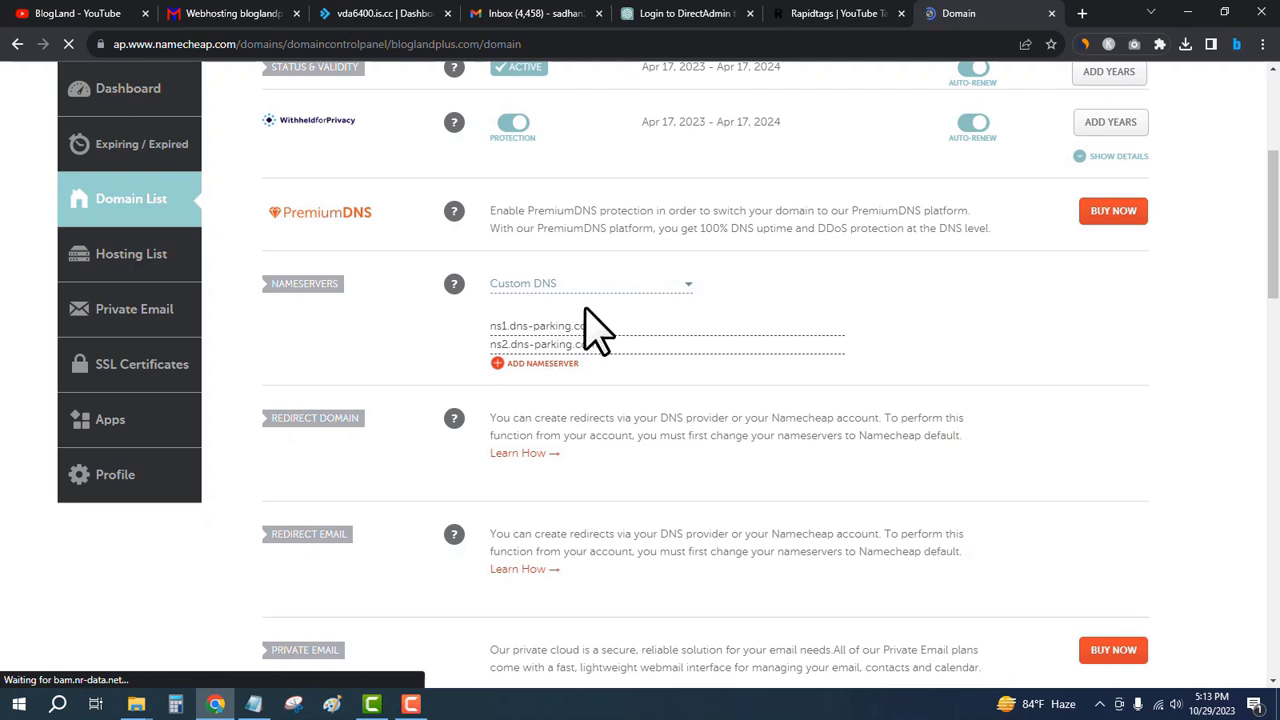
{"action": "left_click", "coordinate": [585, 283]}
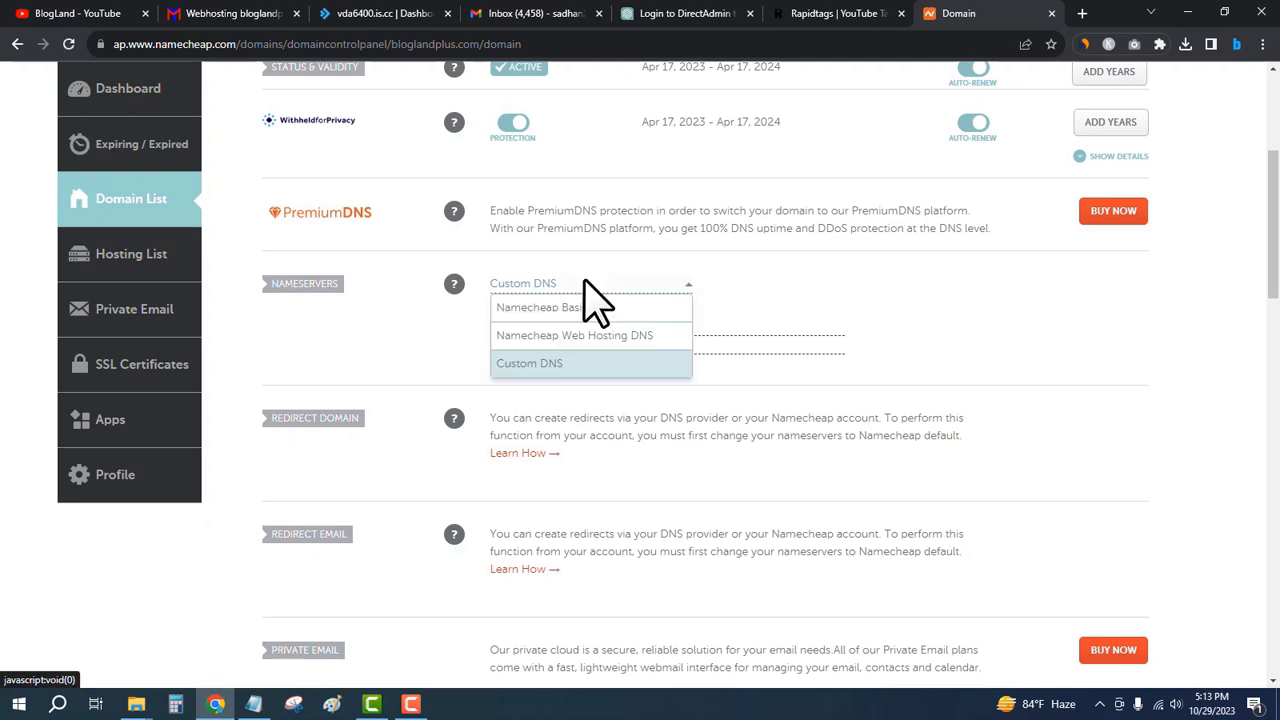
{"action": "left_click", "coordinate": [550, 364]}
{"action": "triple_click", "coordinate": [563, 327]}
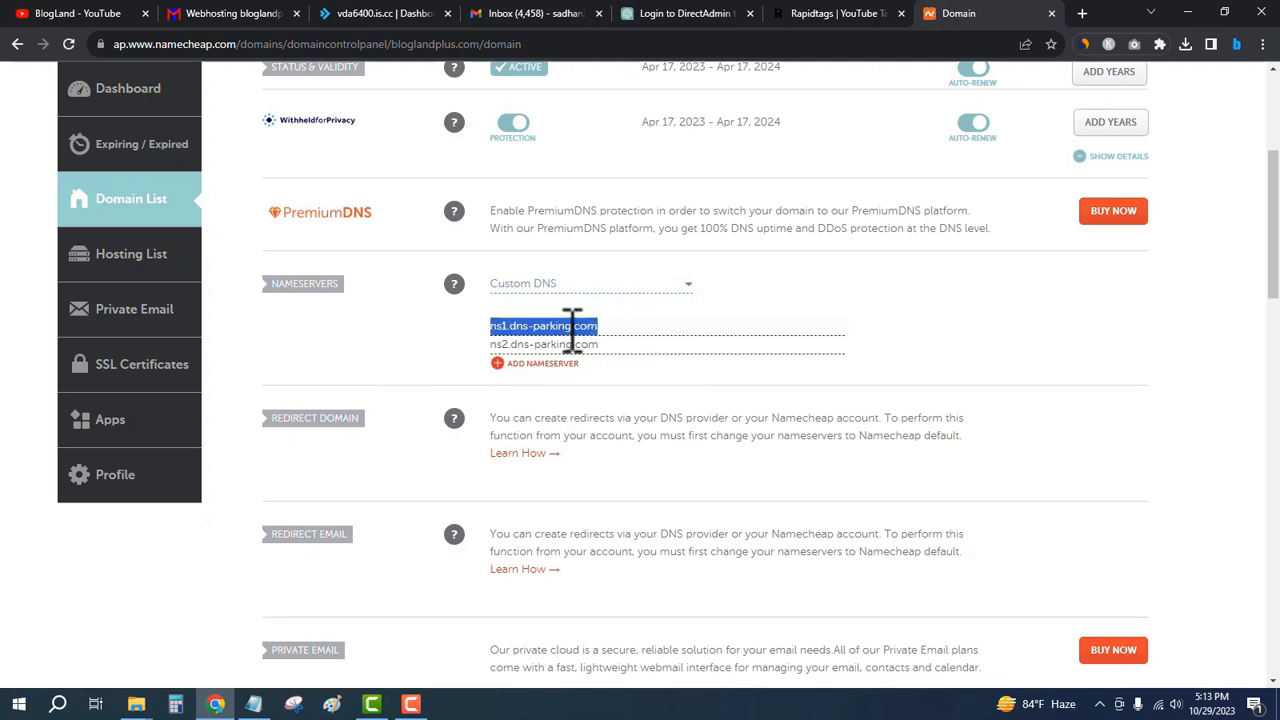
{"action": "key", "text": "BackSpace"}
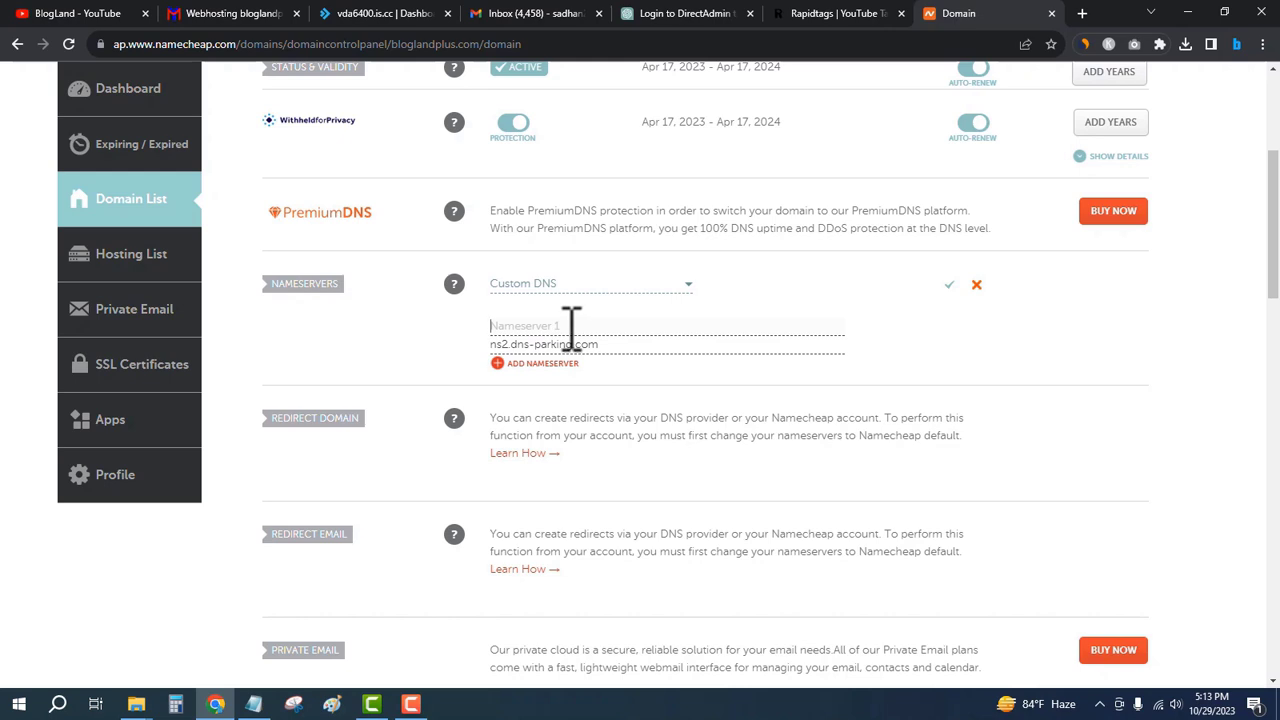
{"action": "right_click", "coordinate": [571, 325]}
{"action": "left_click", "coordinate": [600, 437]}
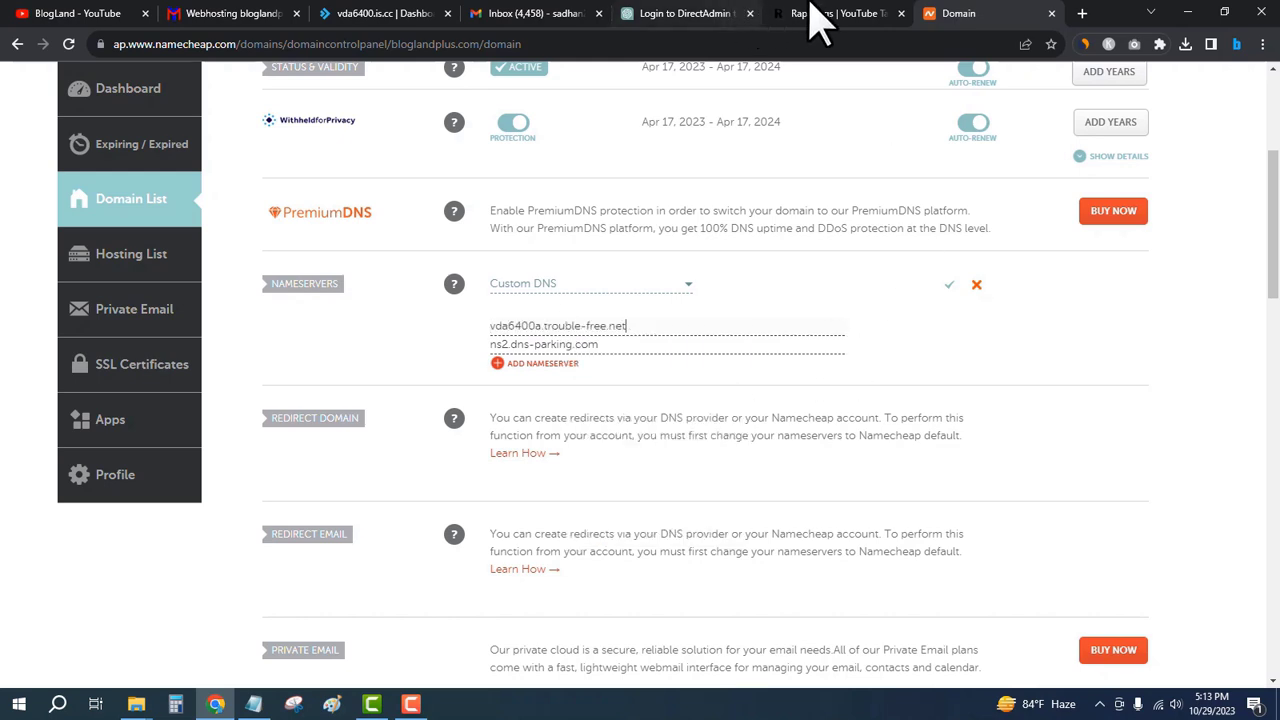
Copy the second InterServer nameserver and put vda6400b.trouble-free.net in the second field.
{"action": "left_click", "coordinate": [245, 13]}
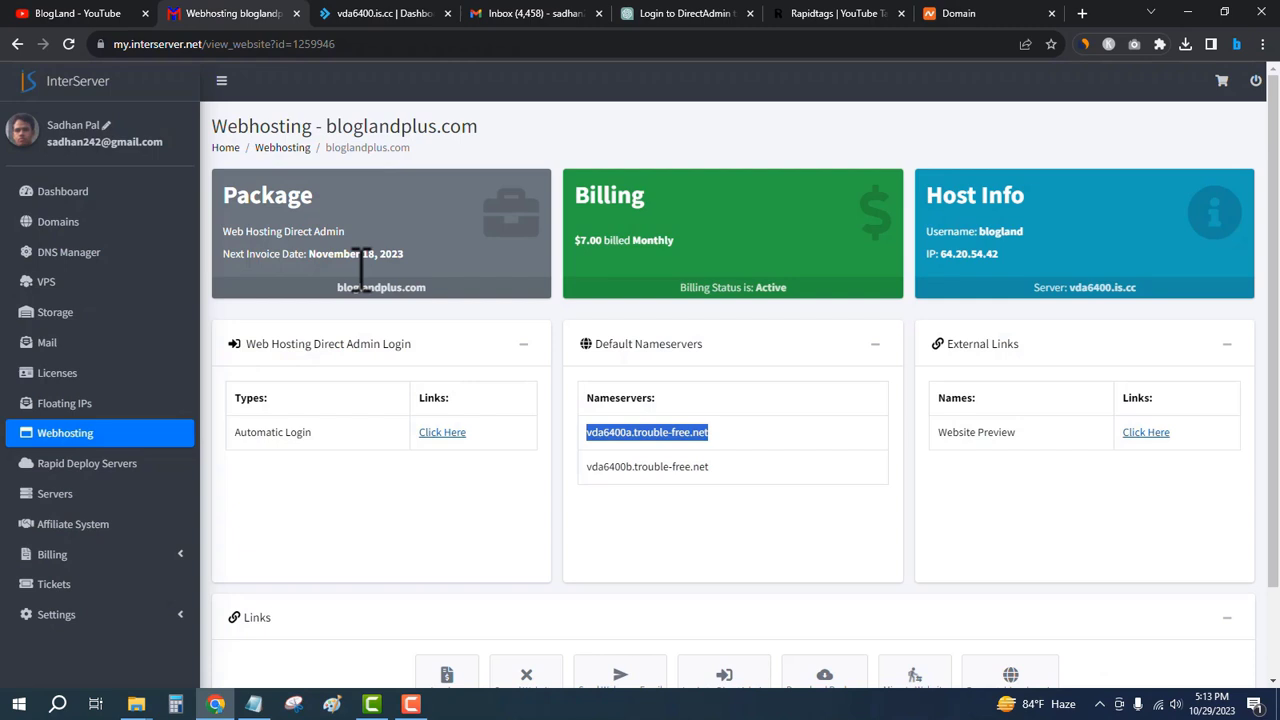
{"action": "triple_click", "coordinate": [648, 464]}
{"action": "right_click", "coordinate": [648, 466]}
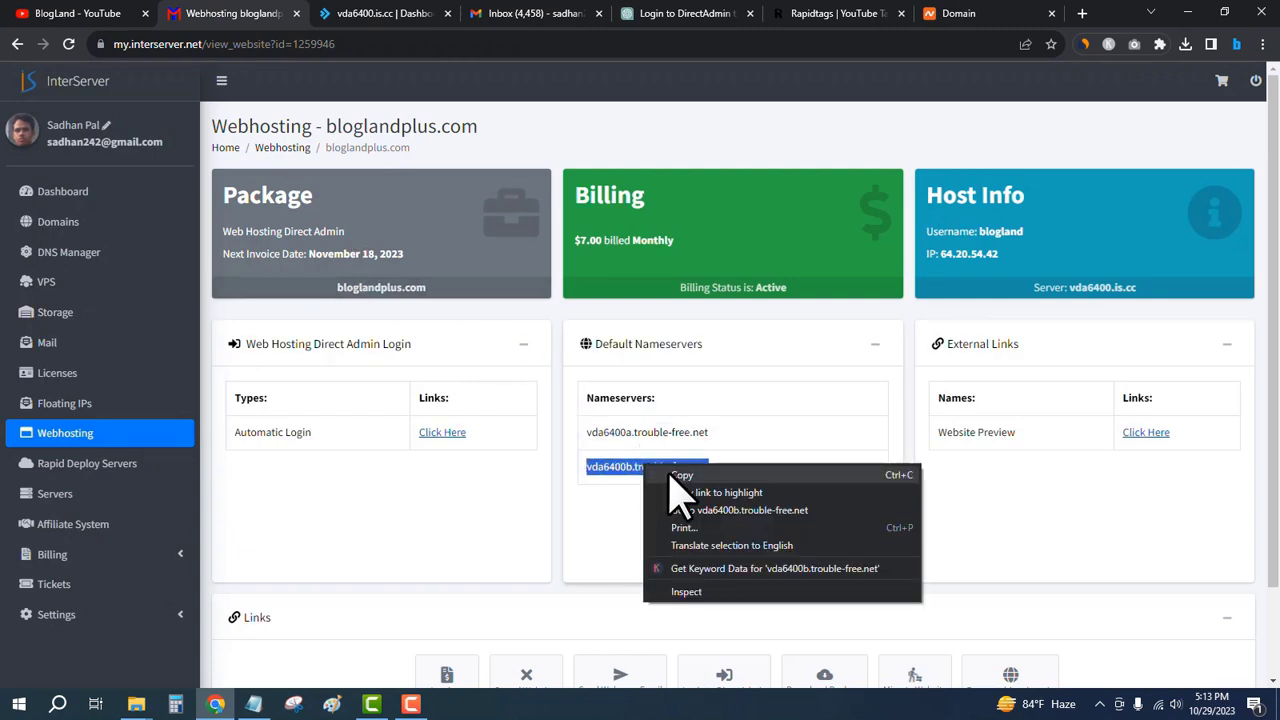
{"action": "left_click", "coordinate": [681, 476]}
{"action": "left_click", "coordinate": [986, 14]}
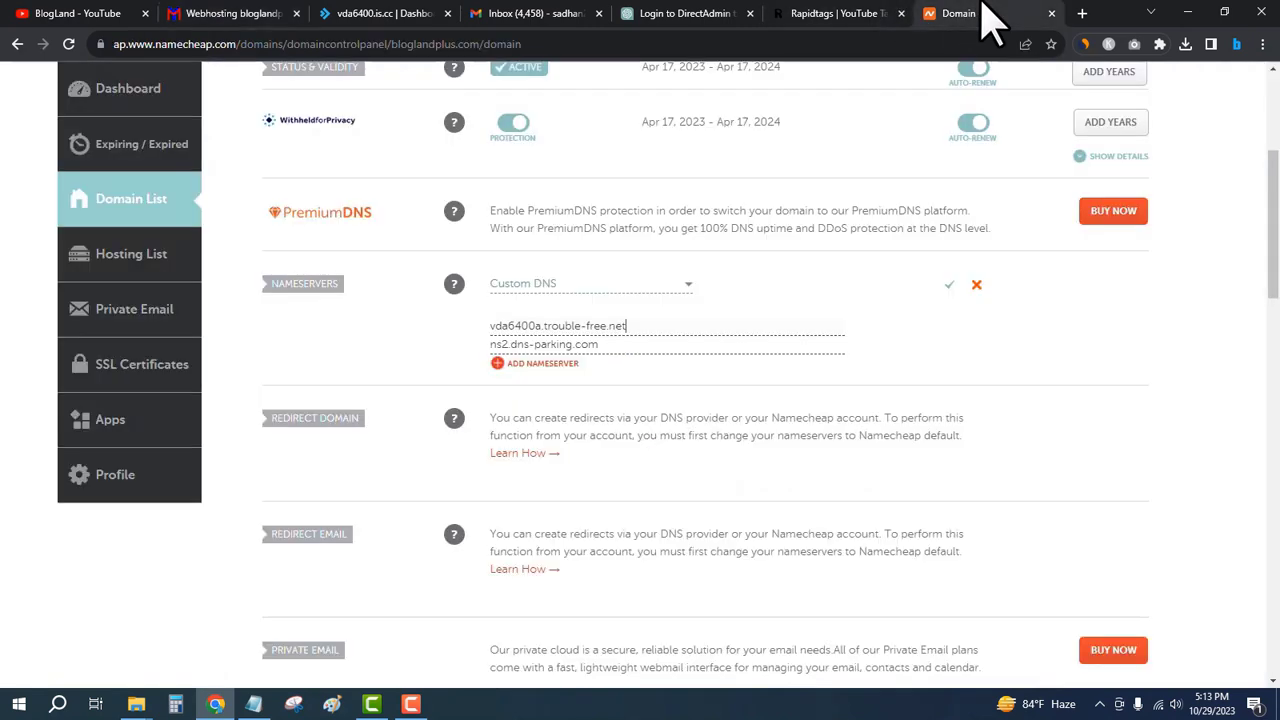
{"action": "triple_click", "coordinate": [572, 345]}
{"action": "key", "text": "BackSpace"}
{"action": "right_click", "coordinate": [572, 345]}
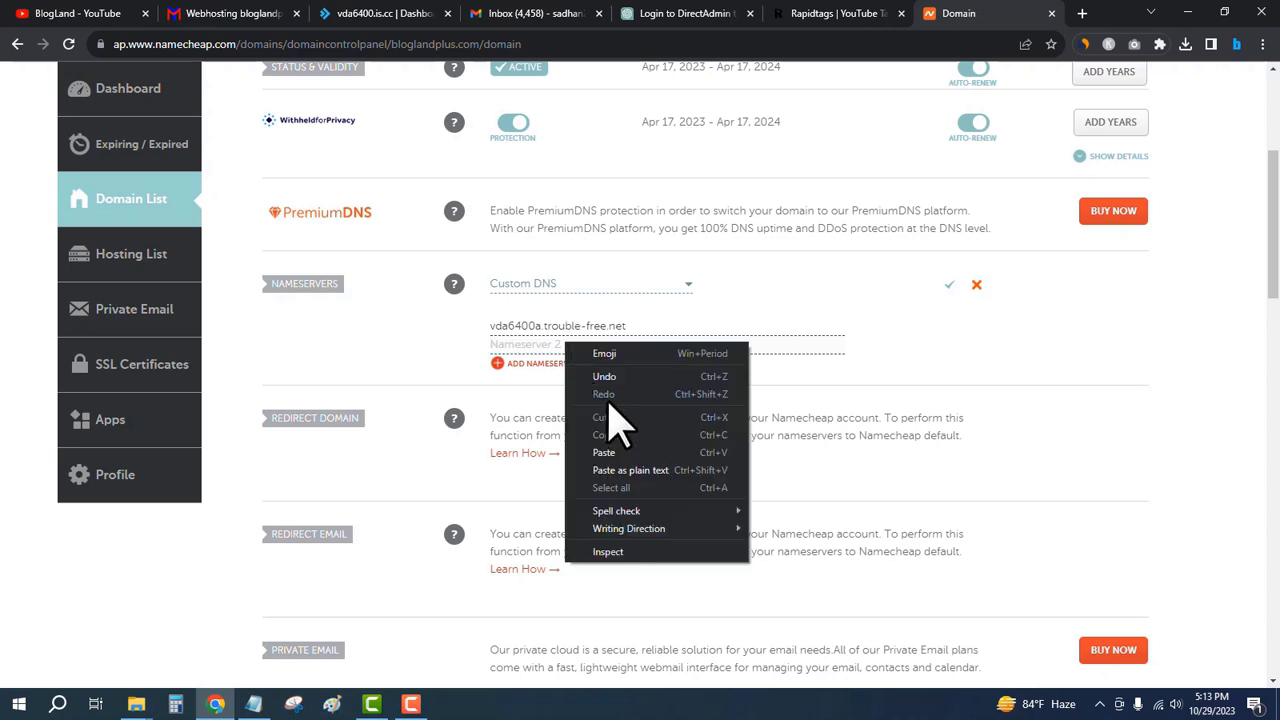
{"action": "left_click", "coordinate": [605, 452]}
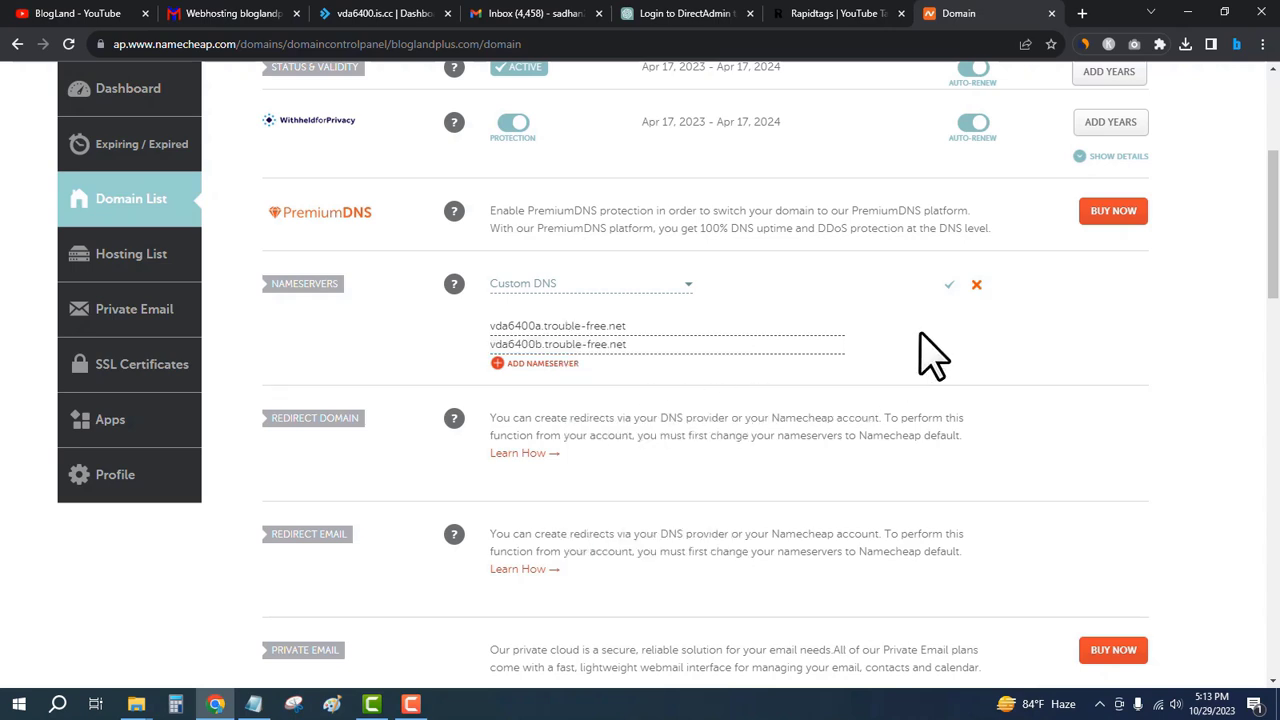
Save the two trouble-free.net nameservers for bloglandplus.com with the green checkmark.
{"action": "left_click", "coordinate": [946, 289]}
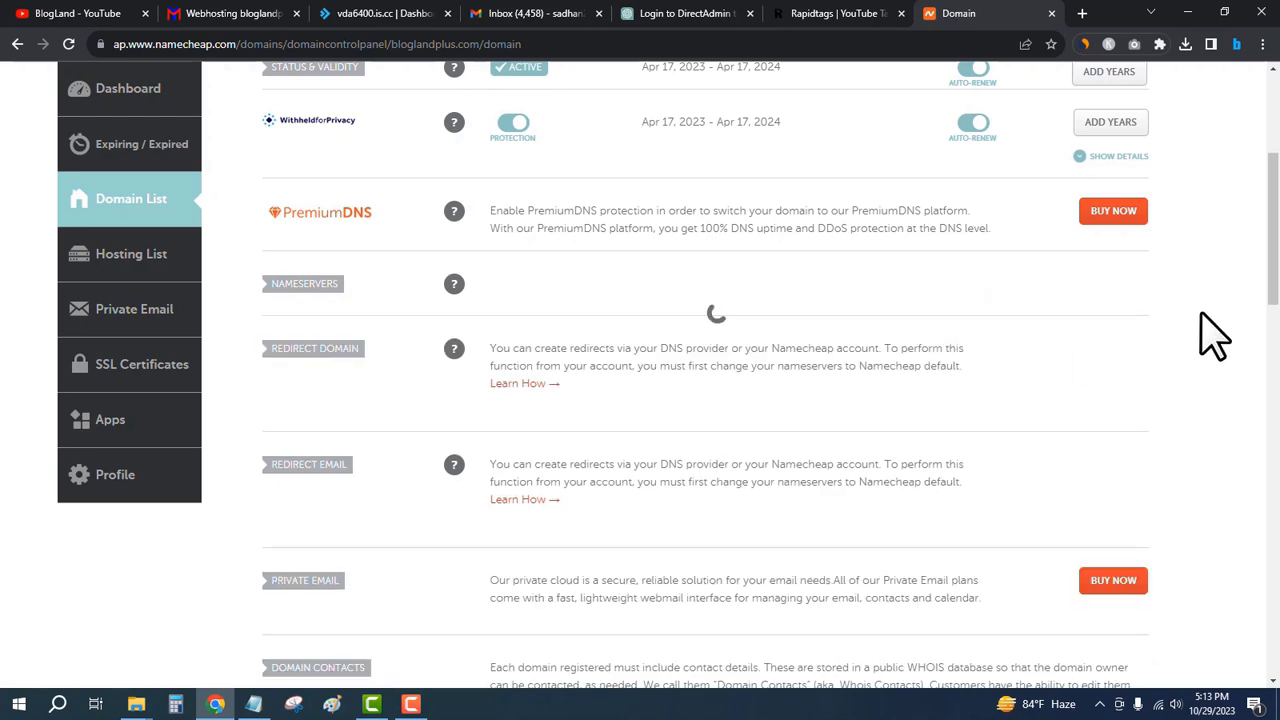
{"action": "scroll", "coordinate": [1224, 322], "scroll_direction": "up", "scroll_amount": 1}
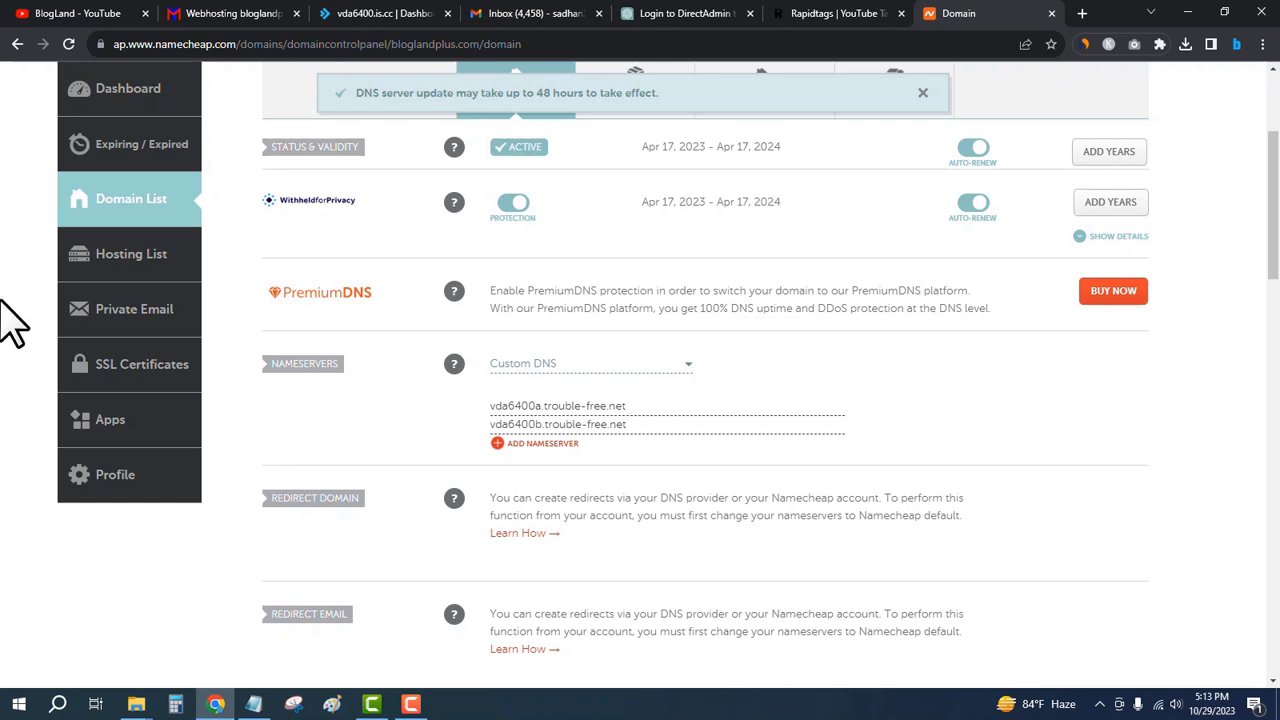
Load bloglandplus.com in a new Chrome tab using the domain copied from Namecheap.
{"action": "left_click", "coordinate": [395, 20]}
{"action": "right_click", "coordinate": [440, 16]}
{"action": "left_click", "coordinate": [500, 18]}
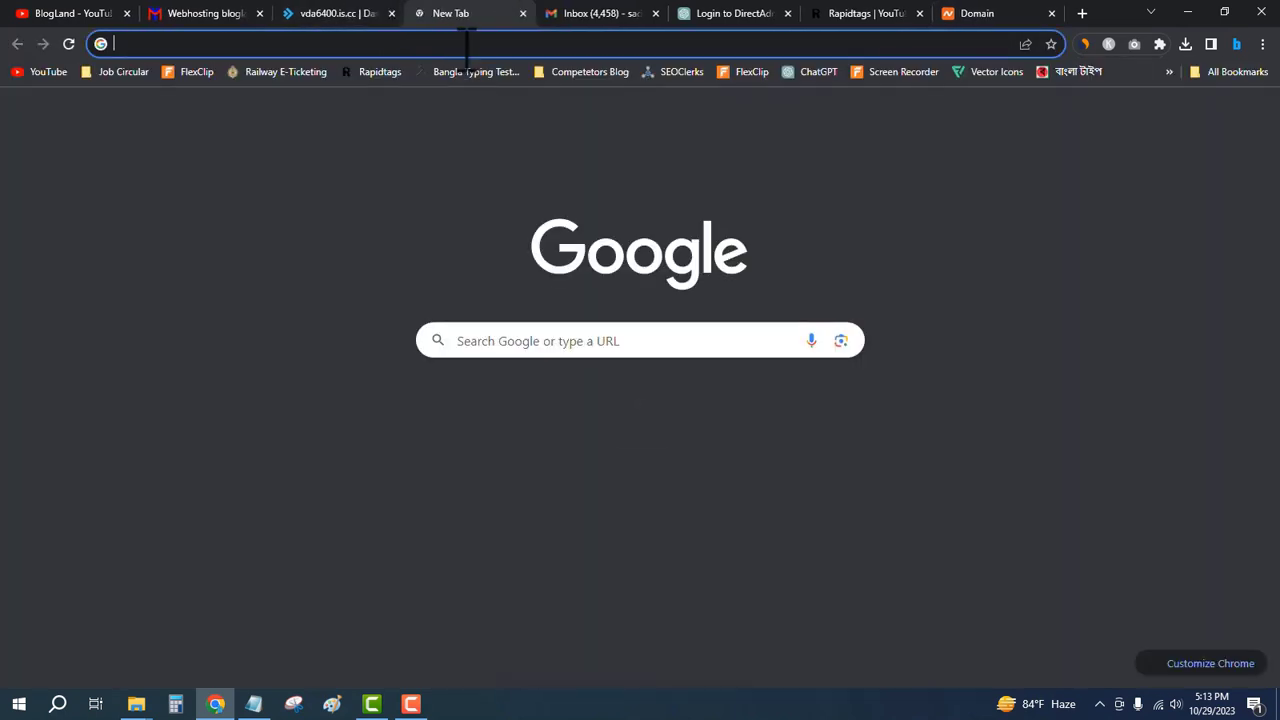
{"action": "left_click", "coordinate": [980, 15]}
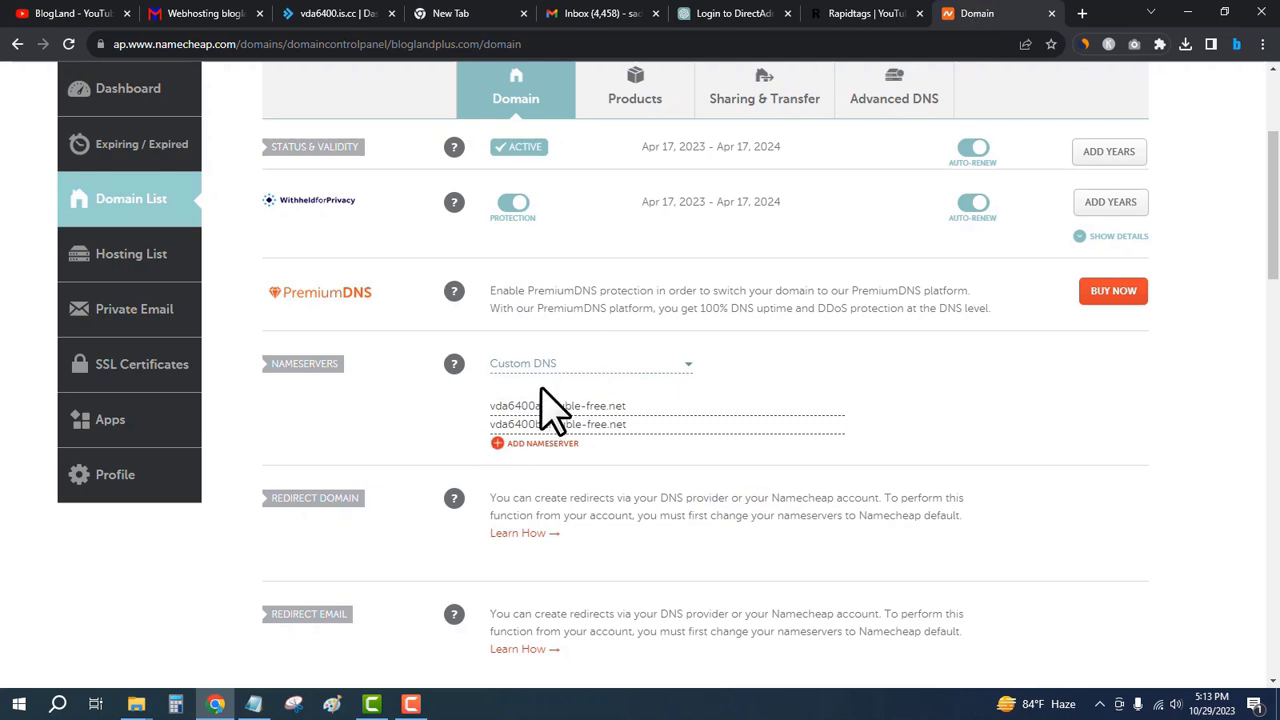
{"action": "scroll", "coordinate": [405, 278], "scroll_direction": "up", "scroll_amount": 3}
{"action": "double_click", "coordinate": [400, 266]}
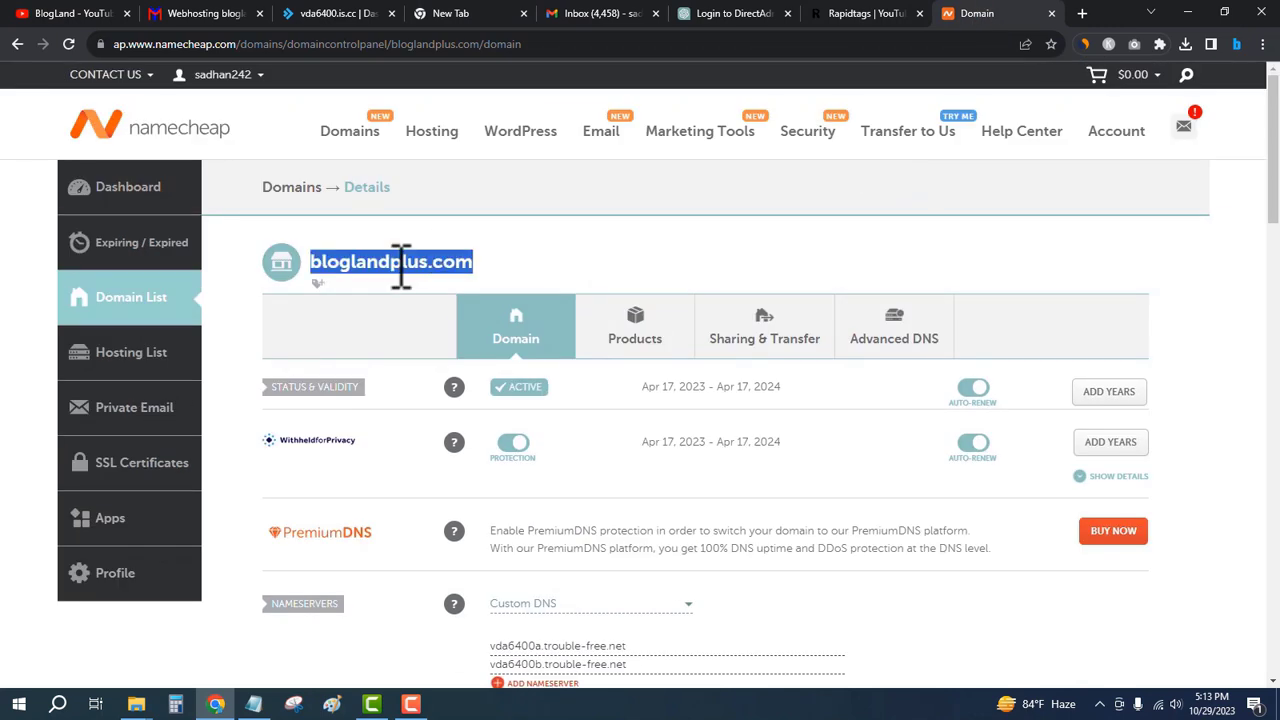
{"action": "right_click", "coordinate": [397, 266]}
{"action": "left_click", "coordinate": [433, 275]}
{"action": "left_click", "coordinate": [457, 20]}
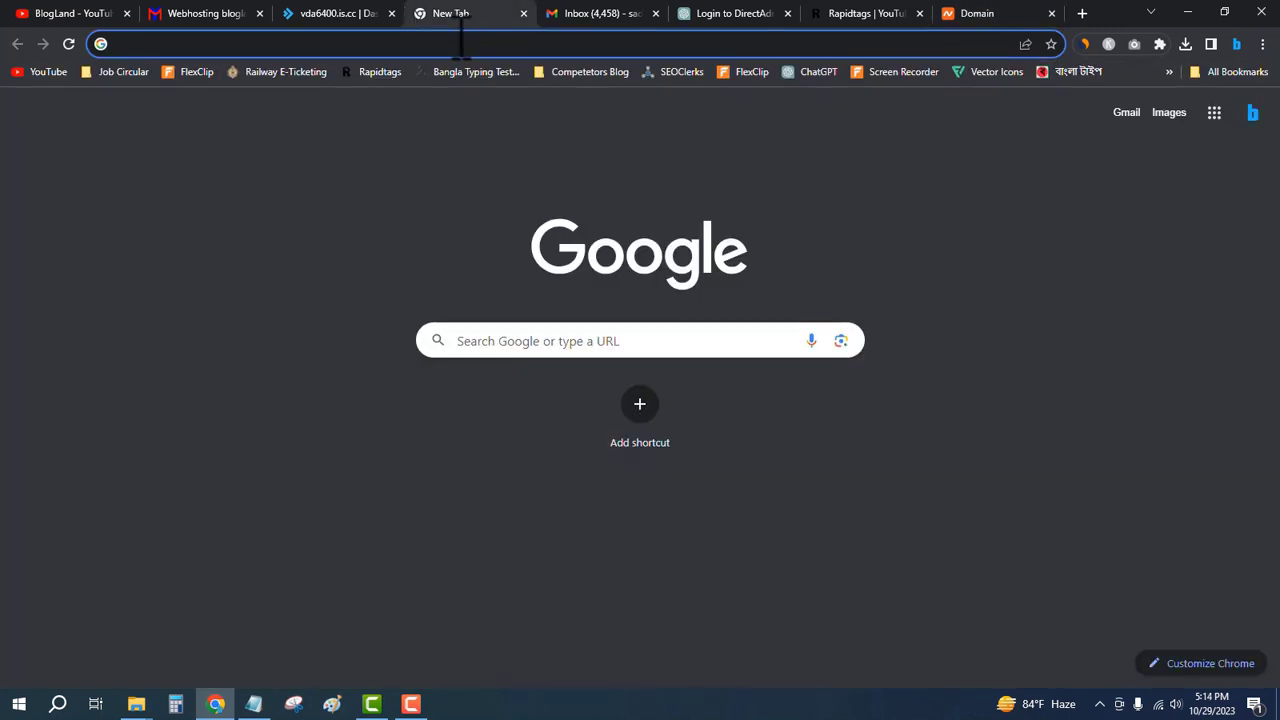
{"action": "right_click", "coordinate": [457, 40]}
{"action": "left_click", "coordinate": [520, 147]}
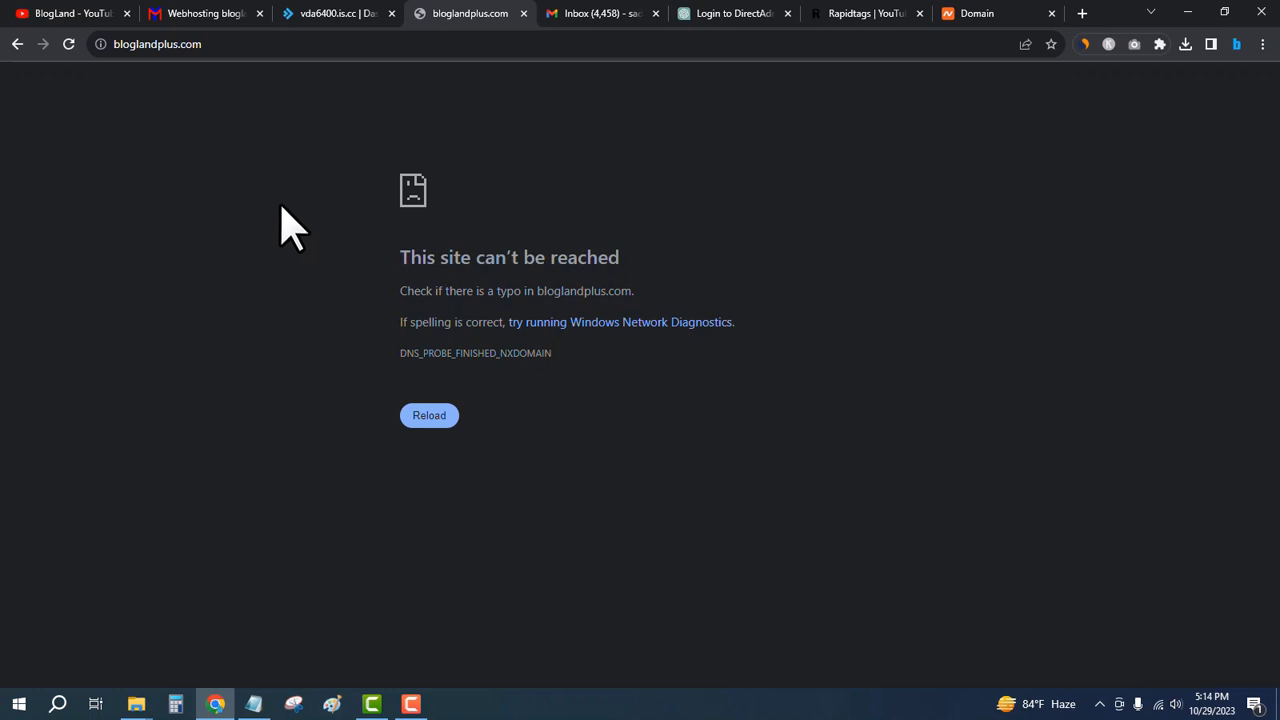
Switch back through the DirectAdmin and InterServer hosting tabs.
{"action": "left_click", "coordinate": [336, 12]}
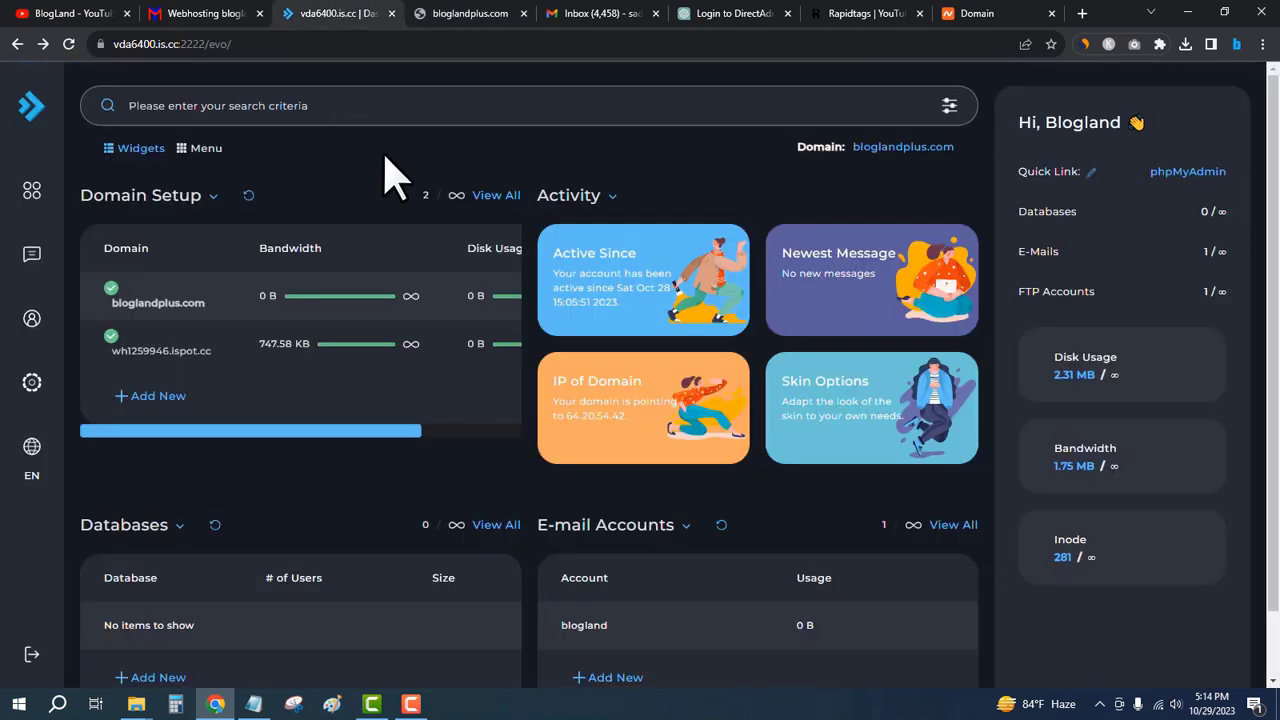
{"action": "key", "text": "ctrl+shift+Tab"}
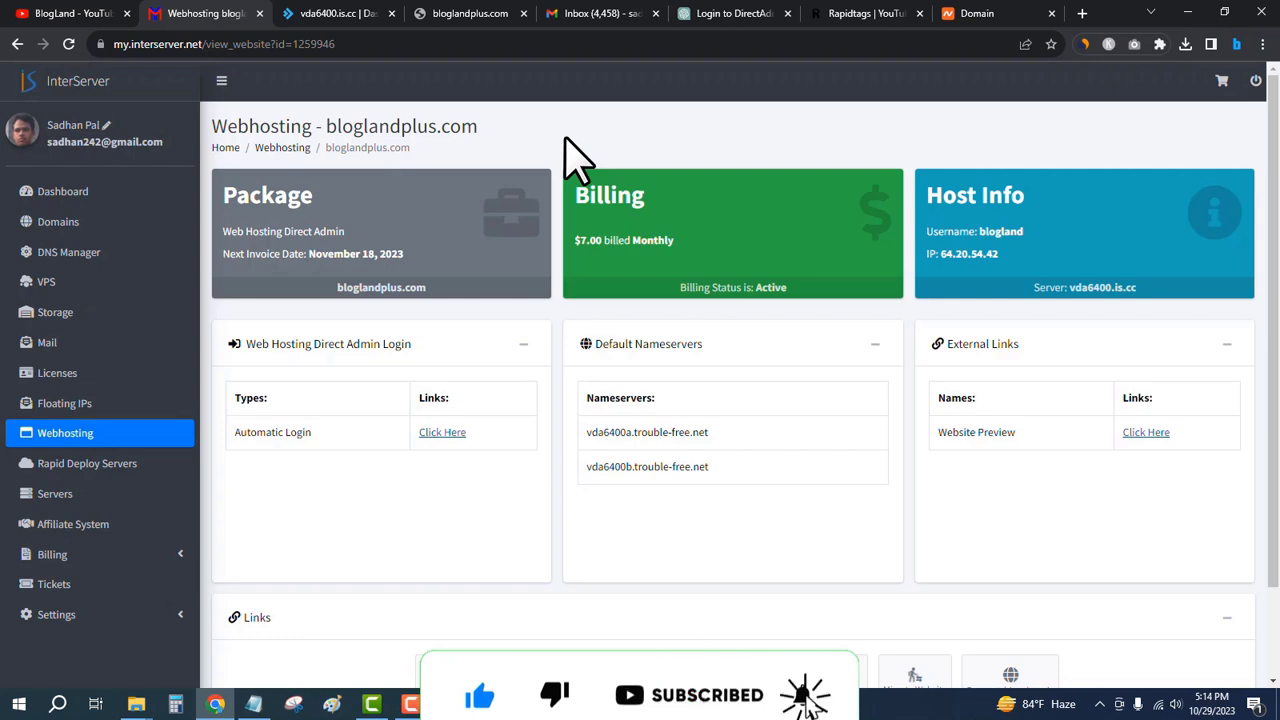
{"action": "left_click", "coordinate": [410, 704]}
{"action": "left_click", "coordinate": [1245, 632]}
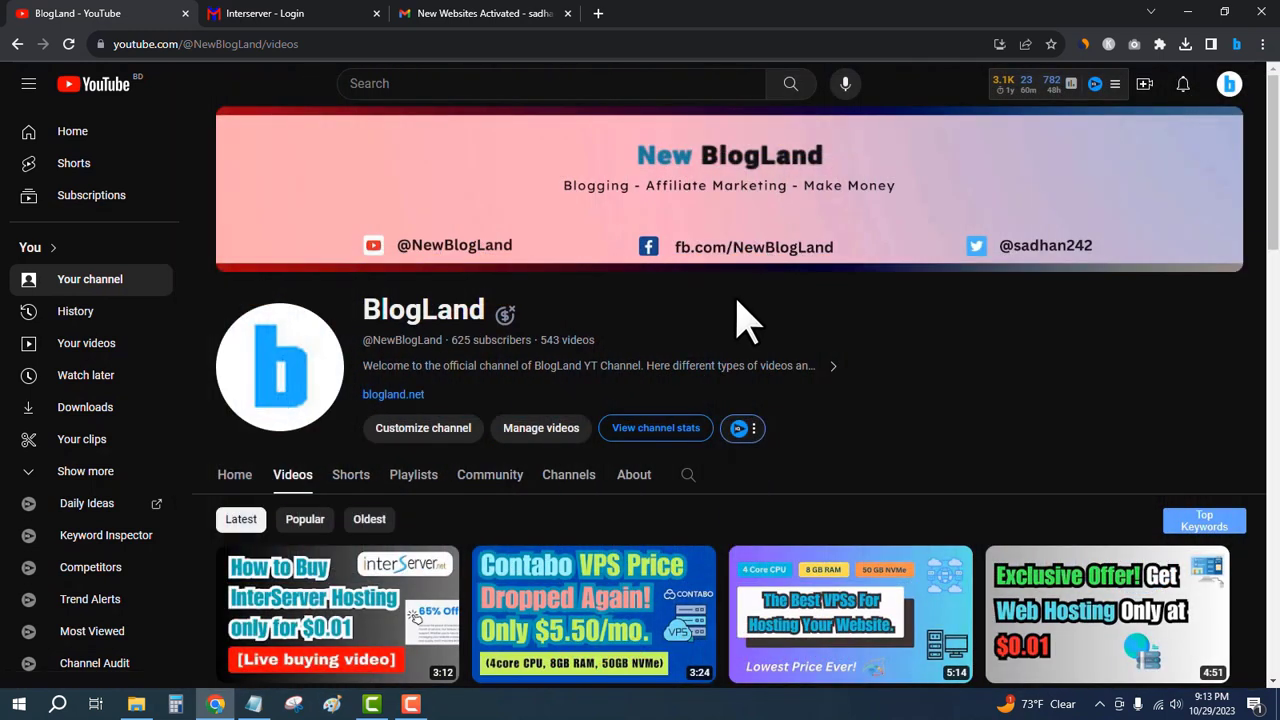
Return to the InterServer dashboard, open bloglandplus.com hosting and auto-login to DirectAdmin.
{"action": "left_click", "coordinate": [272, 14]}
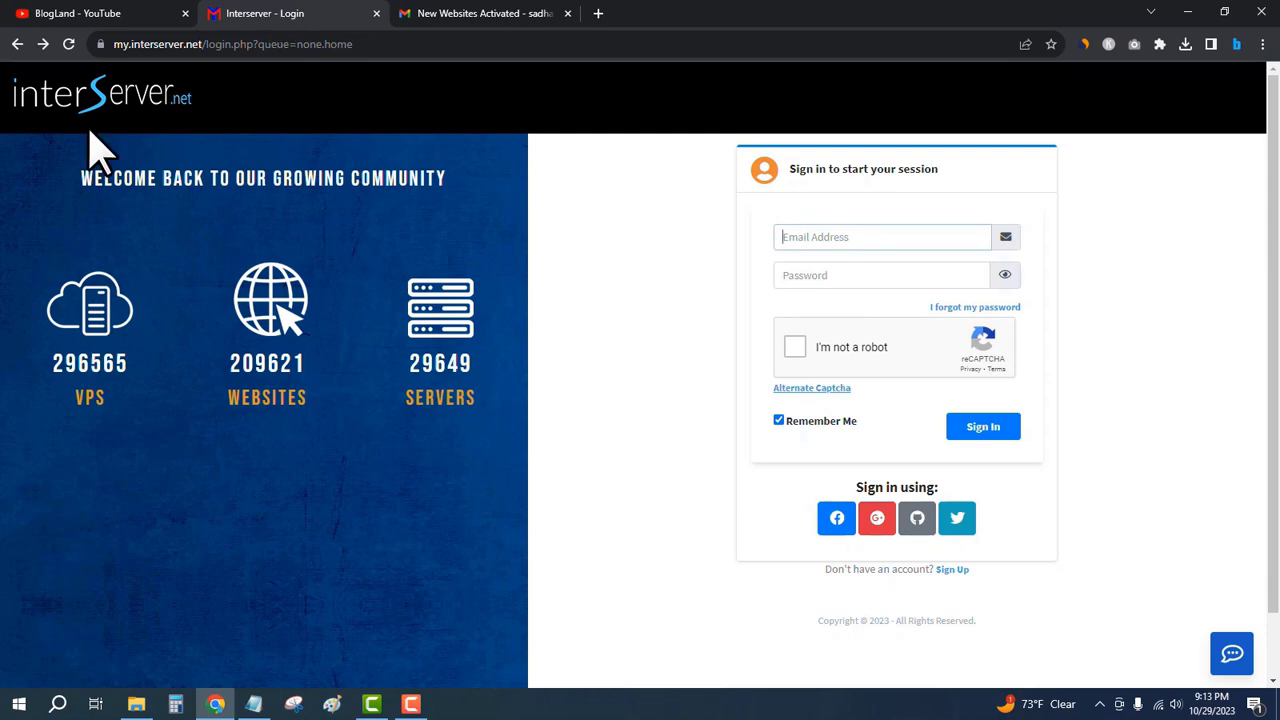
{"action": "left_click", "coordinate": [43, 44]}
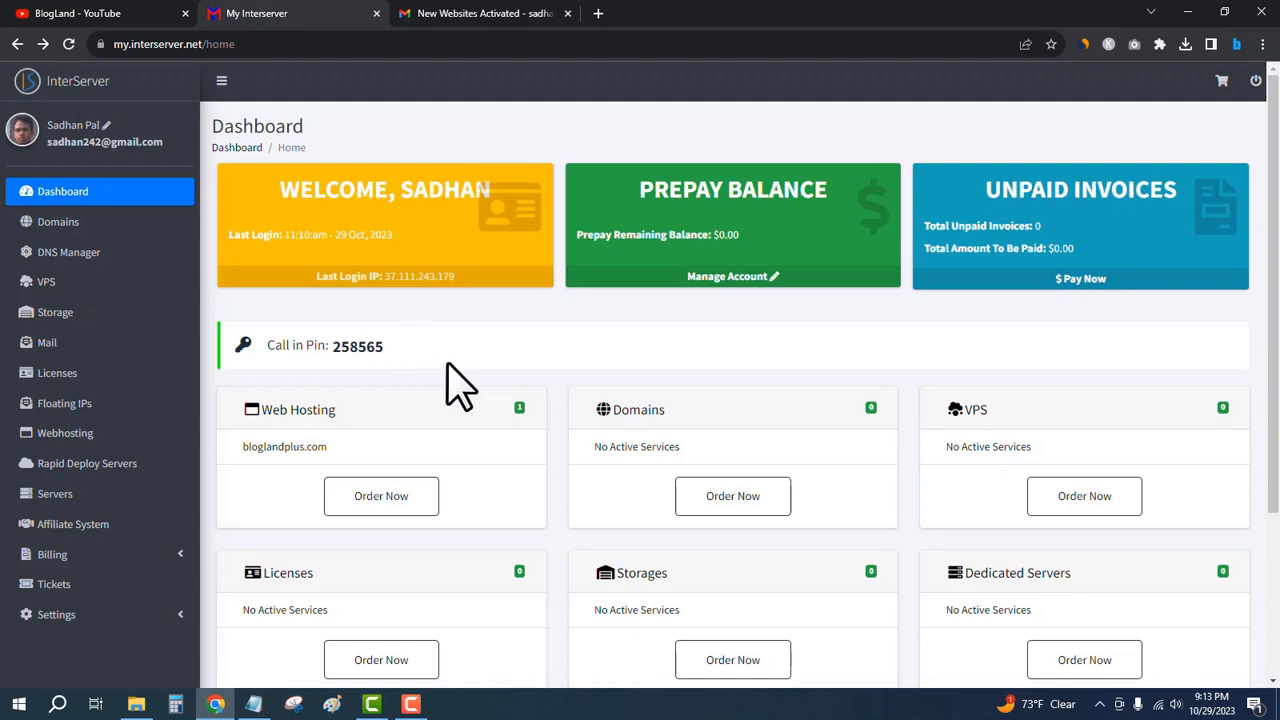
{"action": "left_click", "coordinate": [278, 446]}
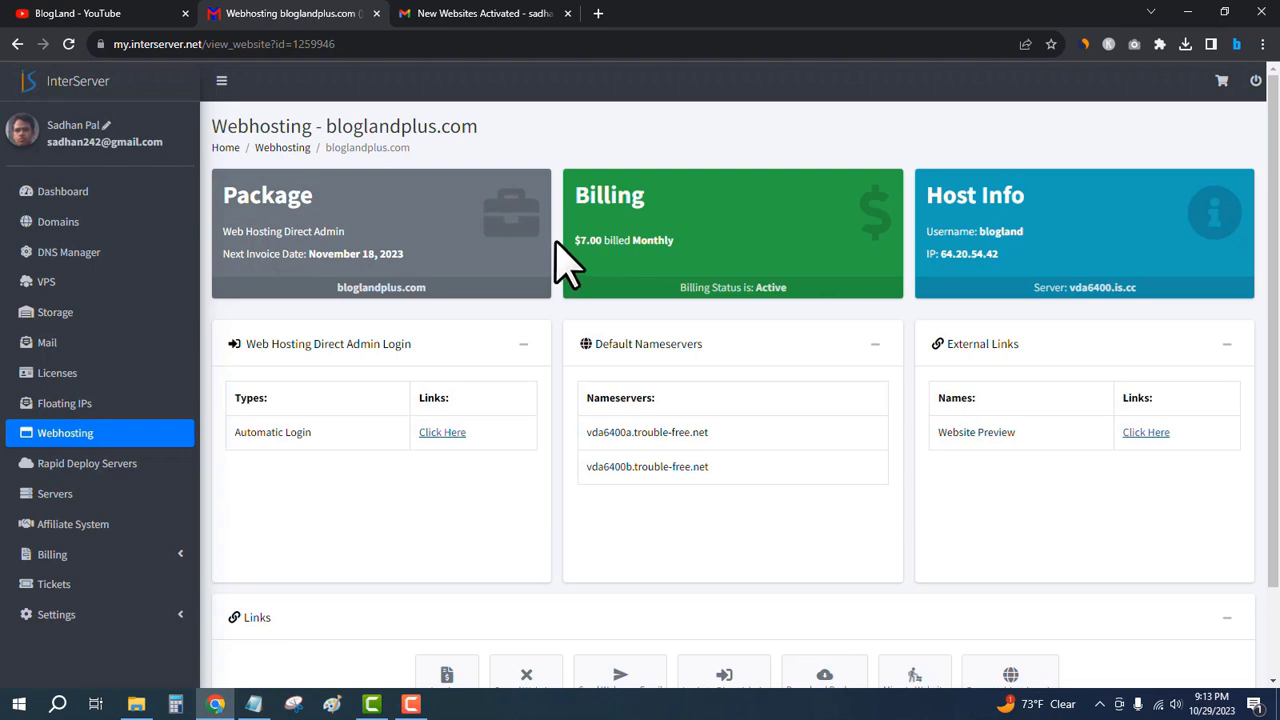
{"action": "left_click", "coordinate": [460, 436]}
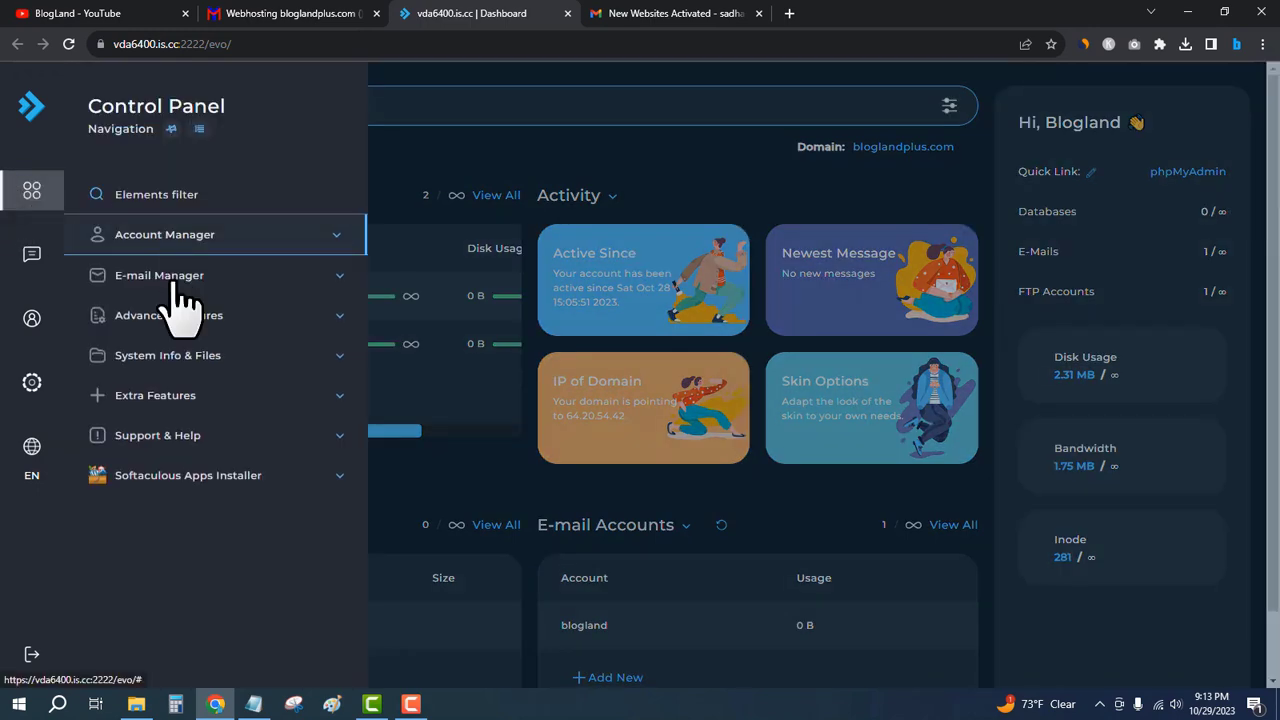
{"action": "left_click", "coordinate": [310, 482]}
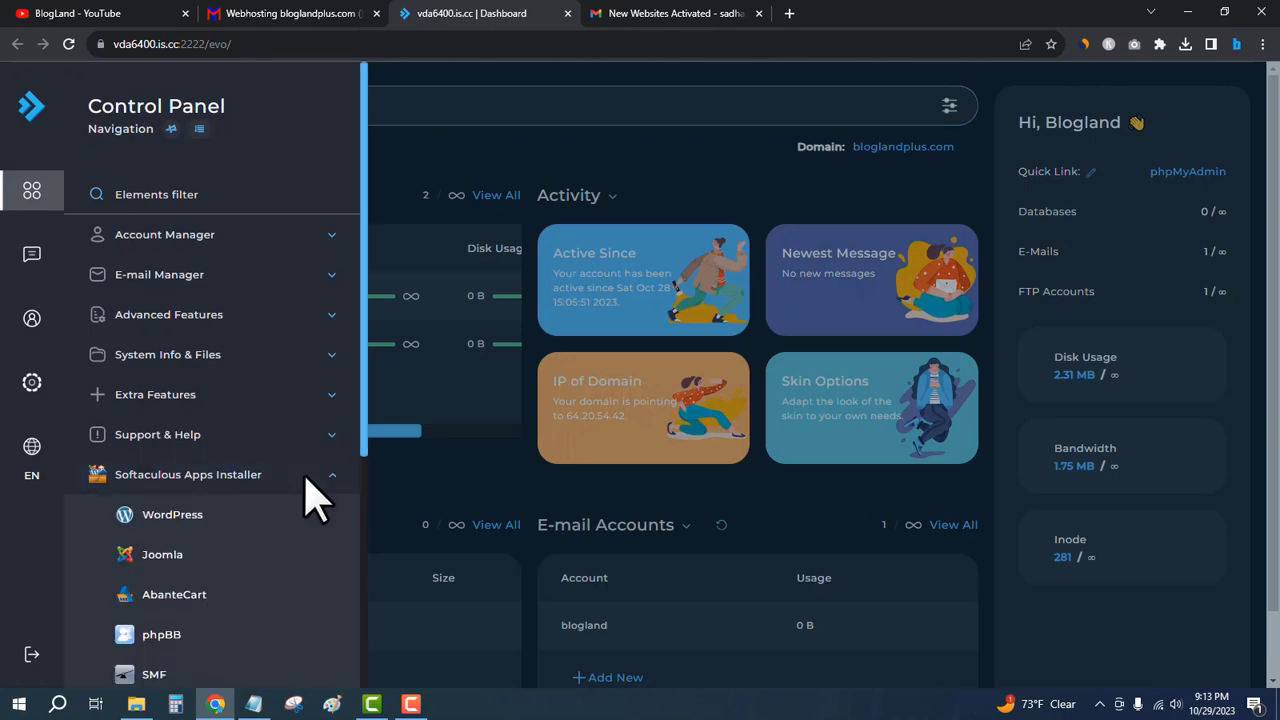
{"action": "left_click", "coordinate": [196, 540]}
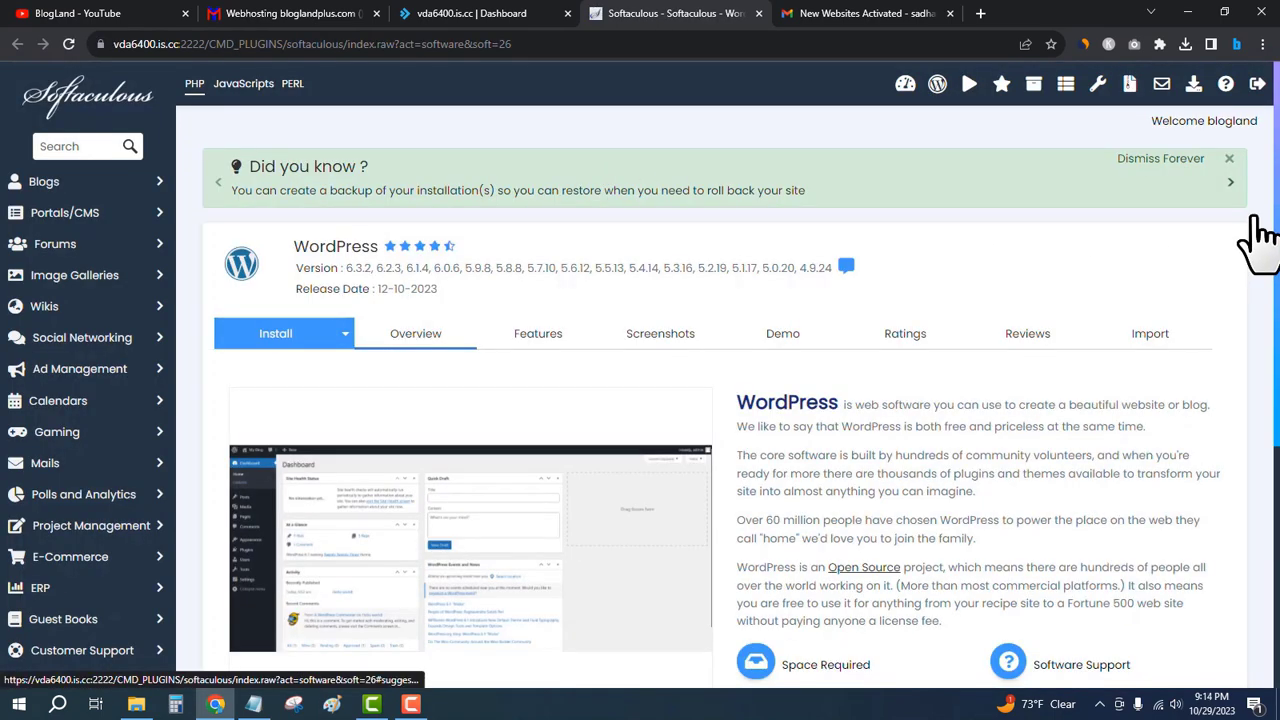
{"action": "scroll", "coordinate": [1262, 240], "scroll_direction": "down", "scroll_amount": 3}
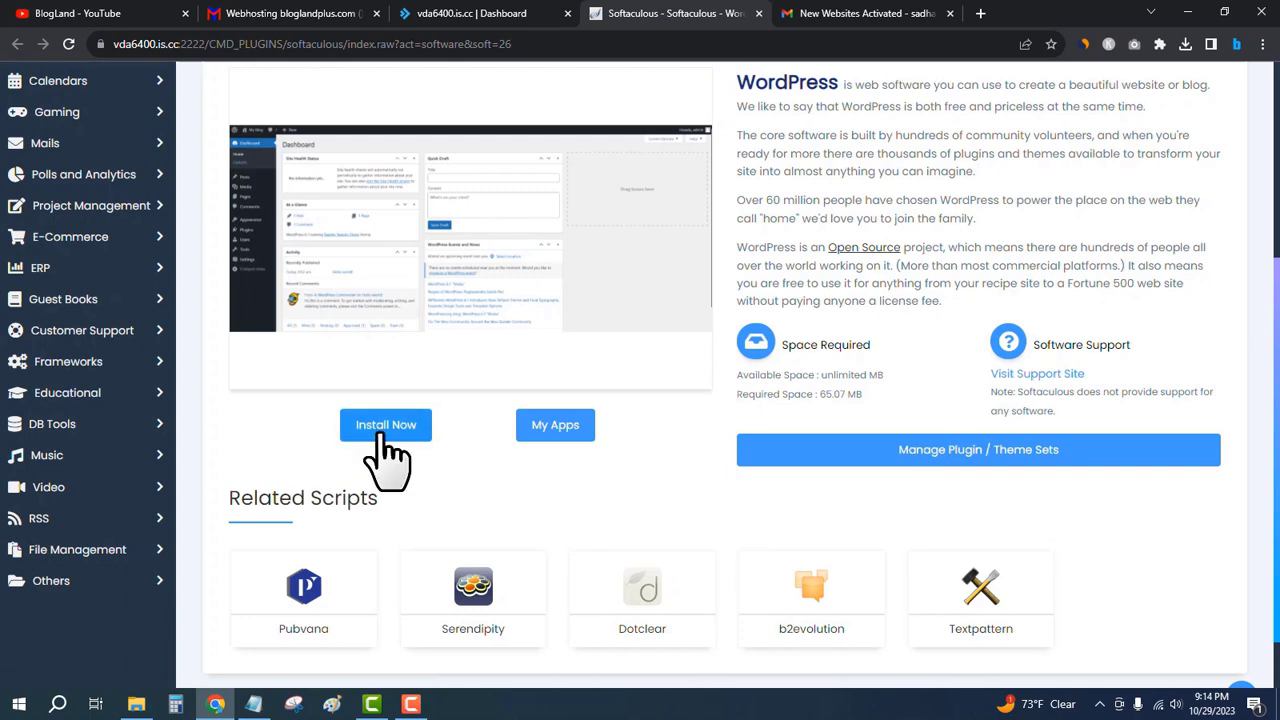
{"action": "left_click", "coordinate": [381, 436]}
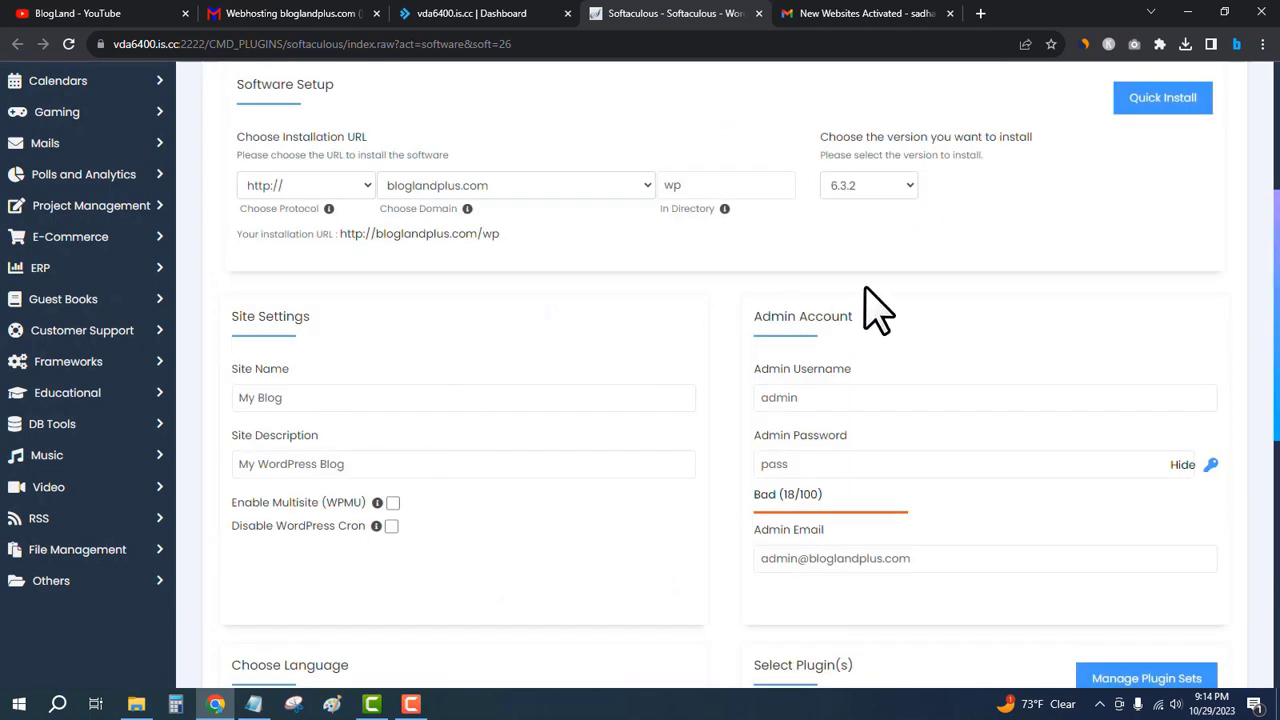
{"action": "scroll", "coordinate": [1186, 229], "scroll_direction": "up", "scroll_amount": 3}
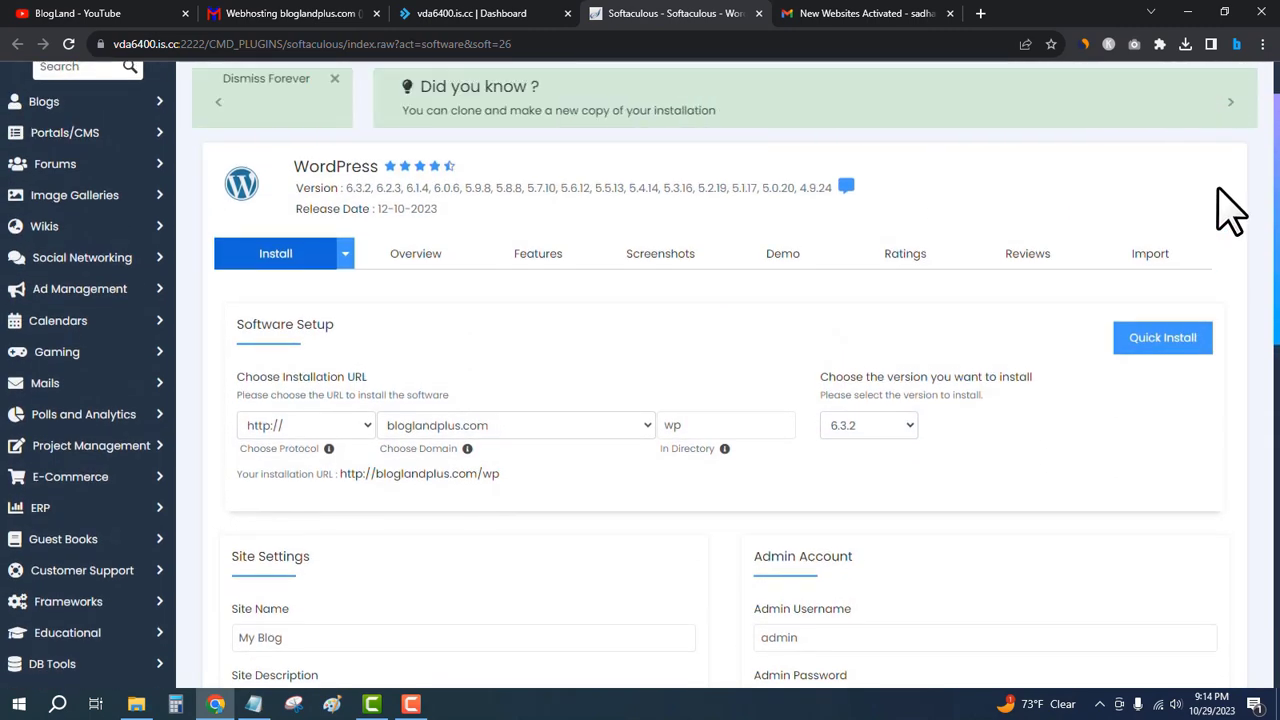
{"action": "scroll", "coordinate": [1128, 229], "scroll_direction": "down", "scroll_amount": 1}
{"action": "scroll", "coordinate": [563, 357], "scroll_direction": "down", "scroll_amount": 1}
{"action": "left_click_drag", "start_coordinate": [688, 265], "coordinate": [648, 265]}
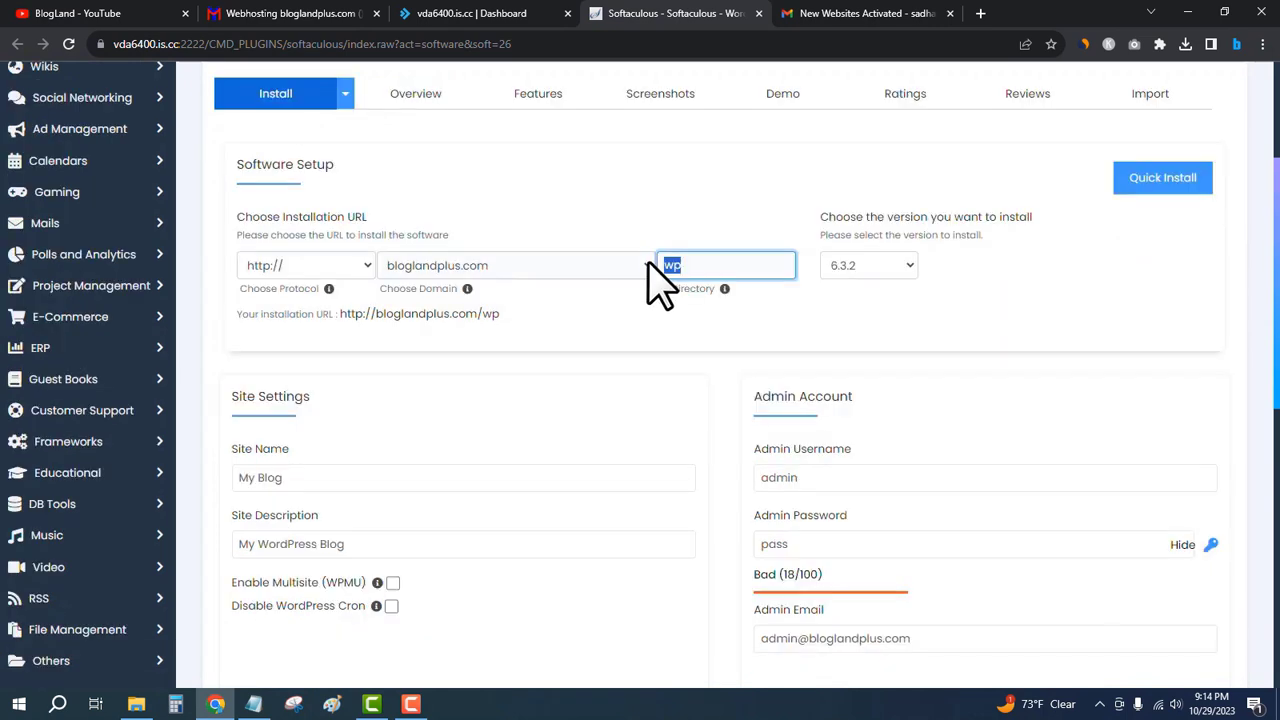
{"action": "key", "text": "BackSpace"}
Confirm the install directory and keep WordPress version 6.3.2.
{"action": "left_click", "coordinate": [938, 338]}
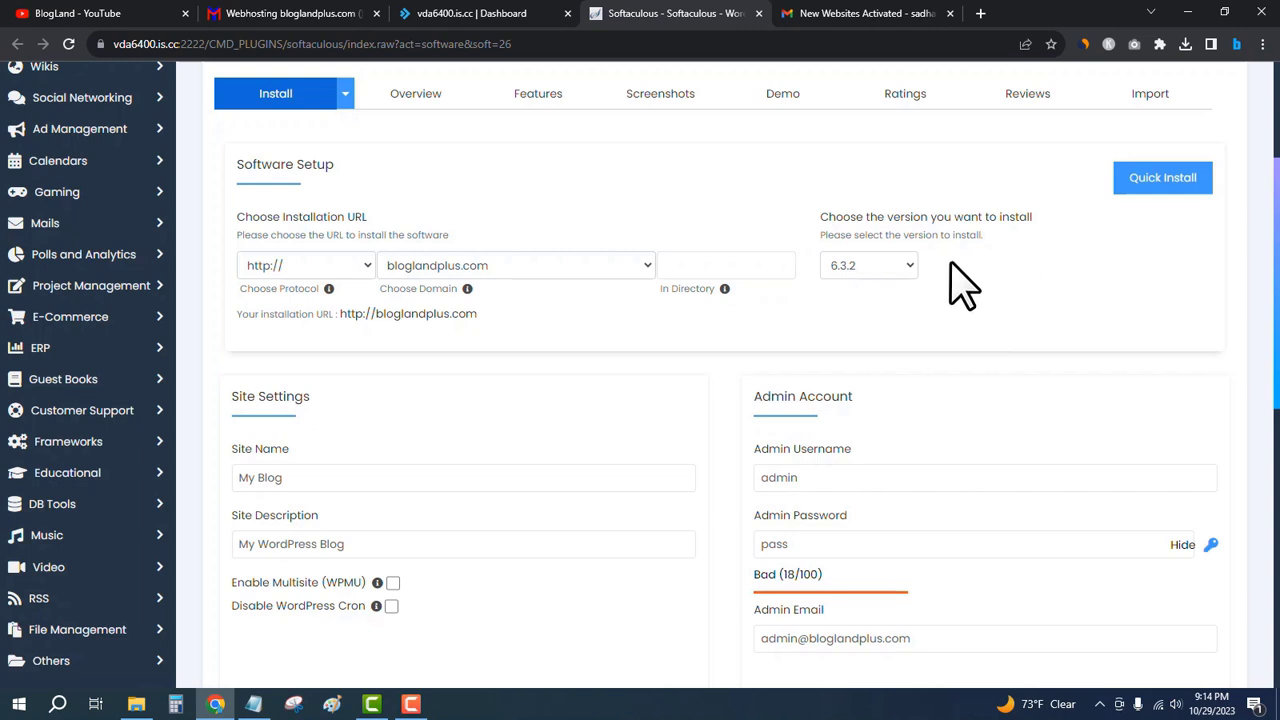
{"action": "left_click", "coordinate": [891, 267]}
{"action": "left_click", "coordinate": [1145, 287]}
{"action": "scroll", "coordinate": [1214, 280], "scroll_direction": "down", "scroll_amount": 2}
{"action": "scroll", "coordinate": [700, 255], "scroll_direction": "down", "scroll_amount": 1}
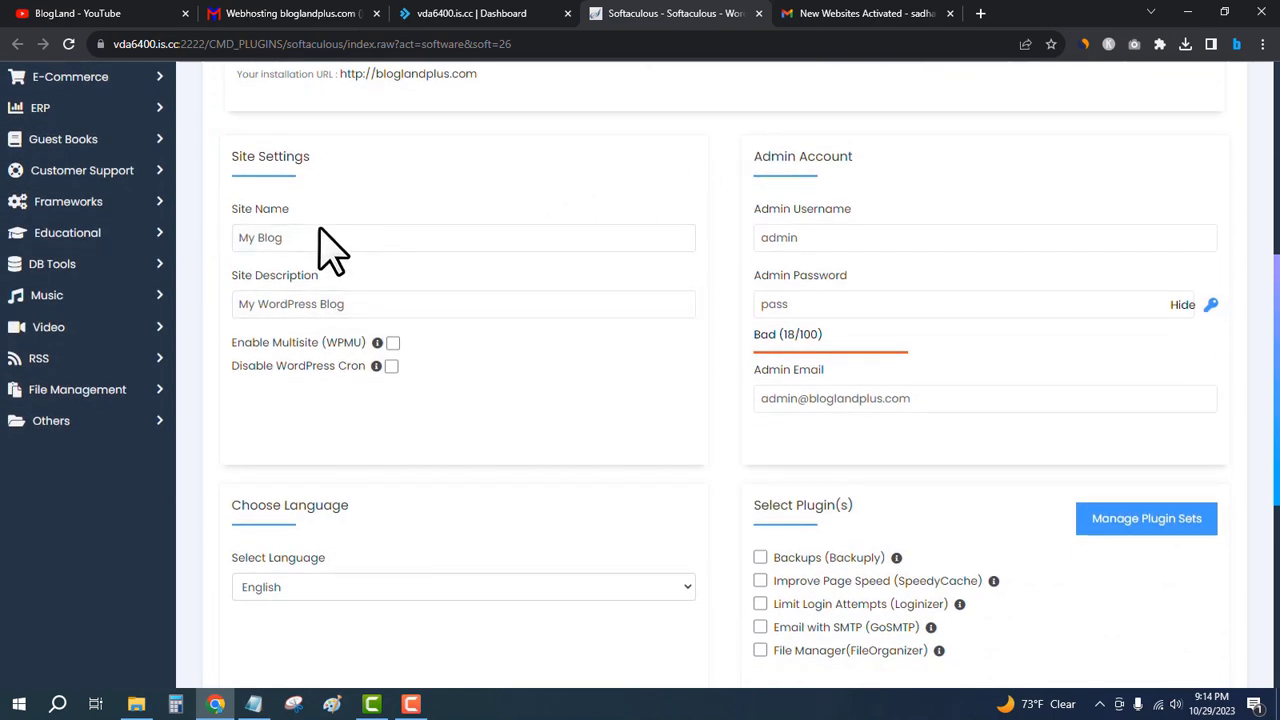
{"action": "scroll", "coordinate": [700, 300], "scroll_direction": "down", "scroll_amount": 1}
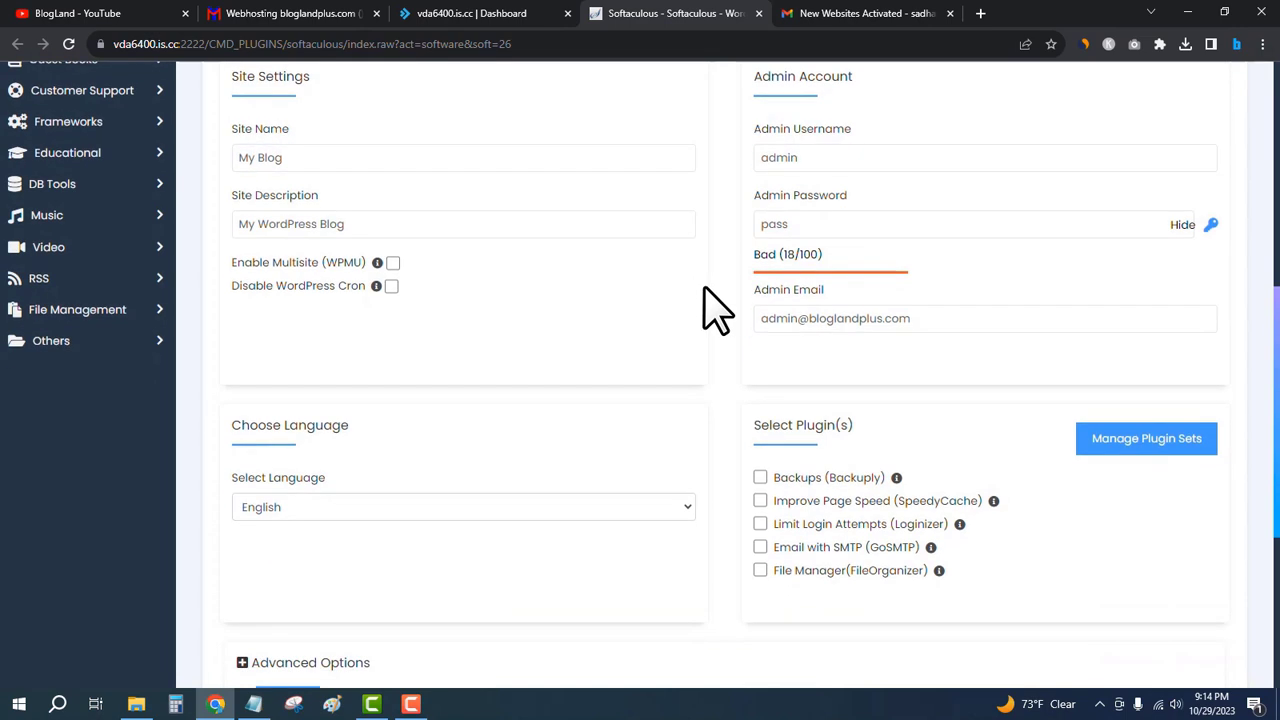
Replace the default admin password with a new one rated Good (53/100).
{"action": "left_click", "coordinate": [800, 224]}
{"action": "left_click_drag", "start_coordinate": [808, 224], "coordinate": [743, 243]}
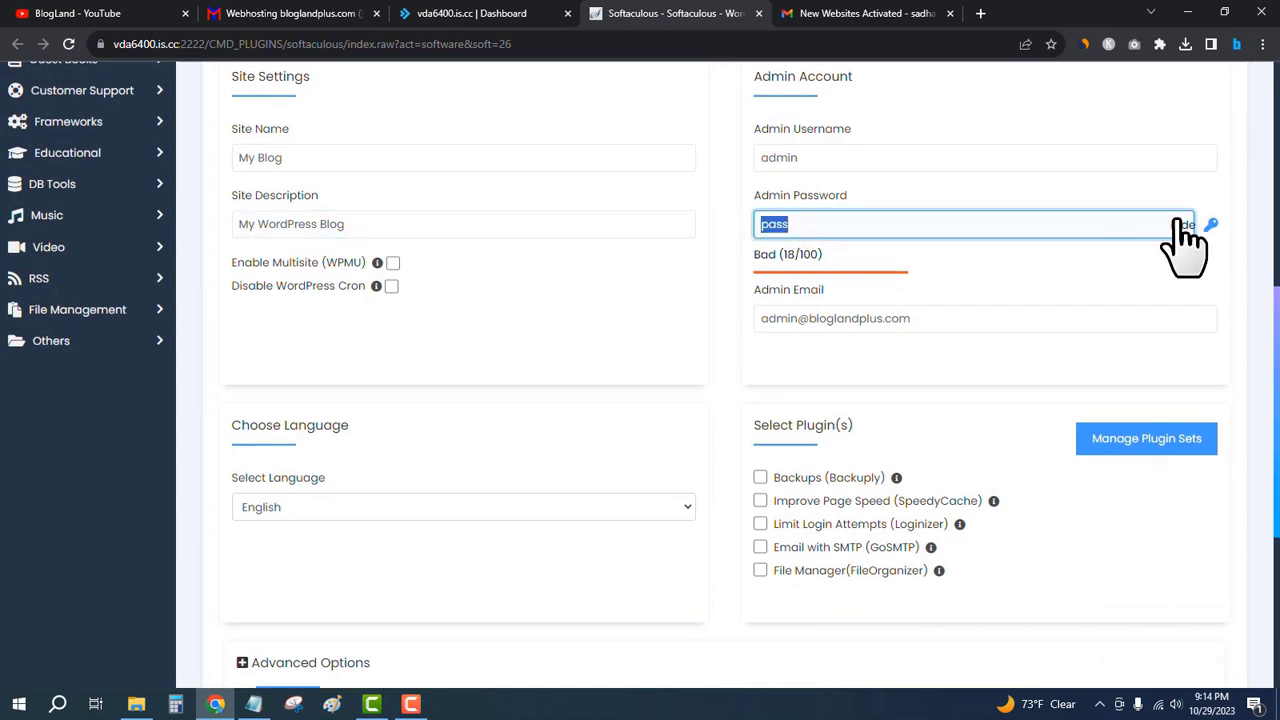
{"action": "left_click", "coordinate": [1180, 226]}
{"action": "left_click_drag", "start_coordinate": [834, 229], "coordinate": [715, 245]}
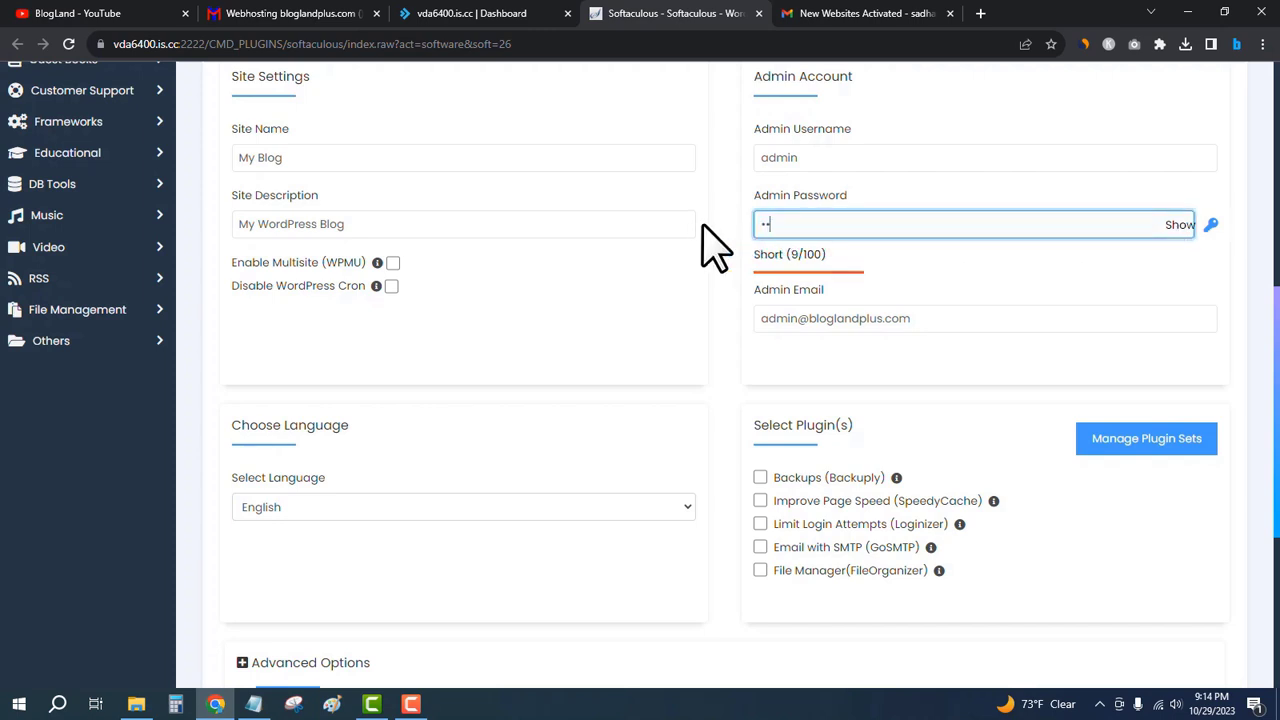
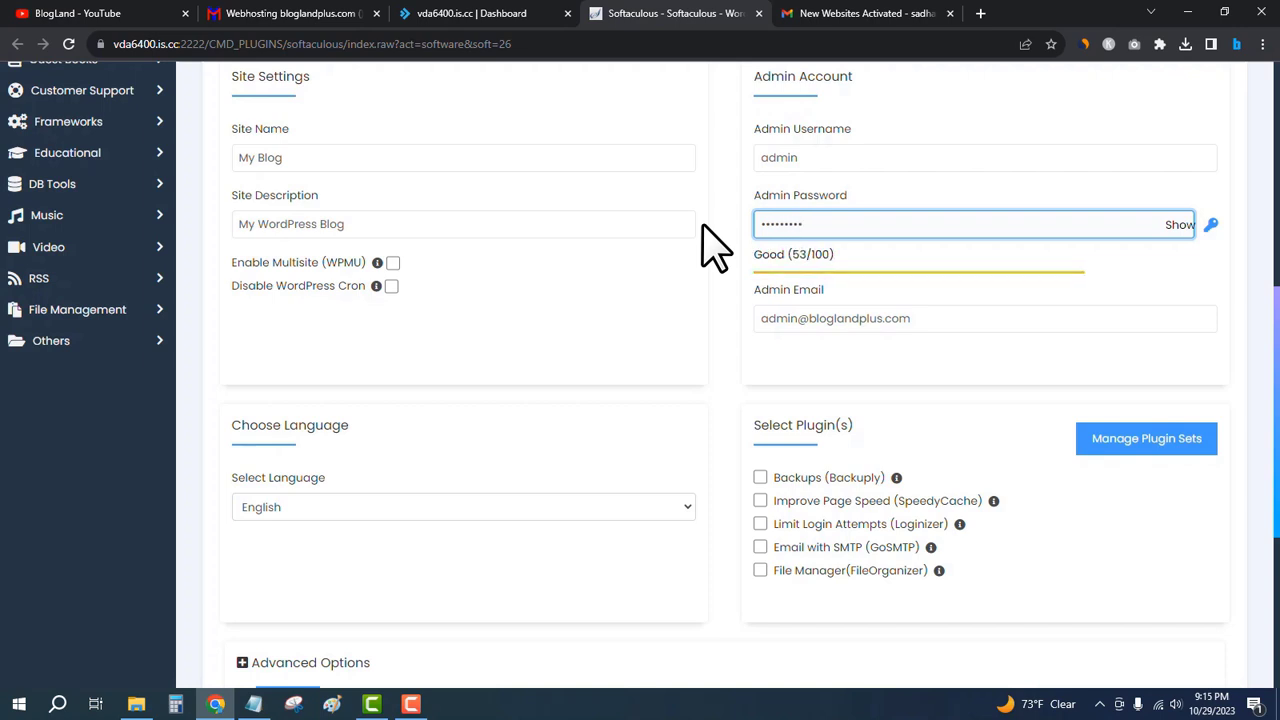
{"action": "left_click", "coordinate": [1210, 290]}
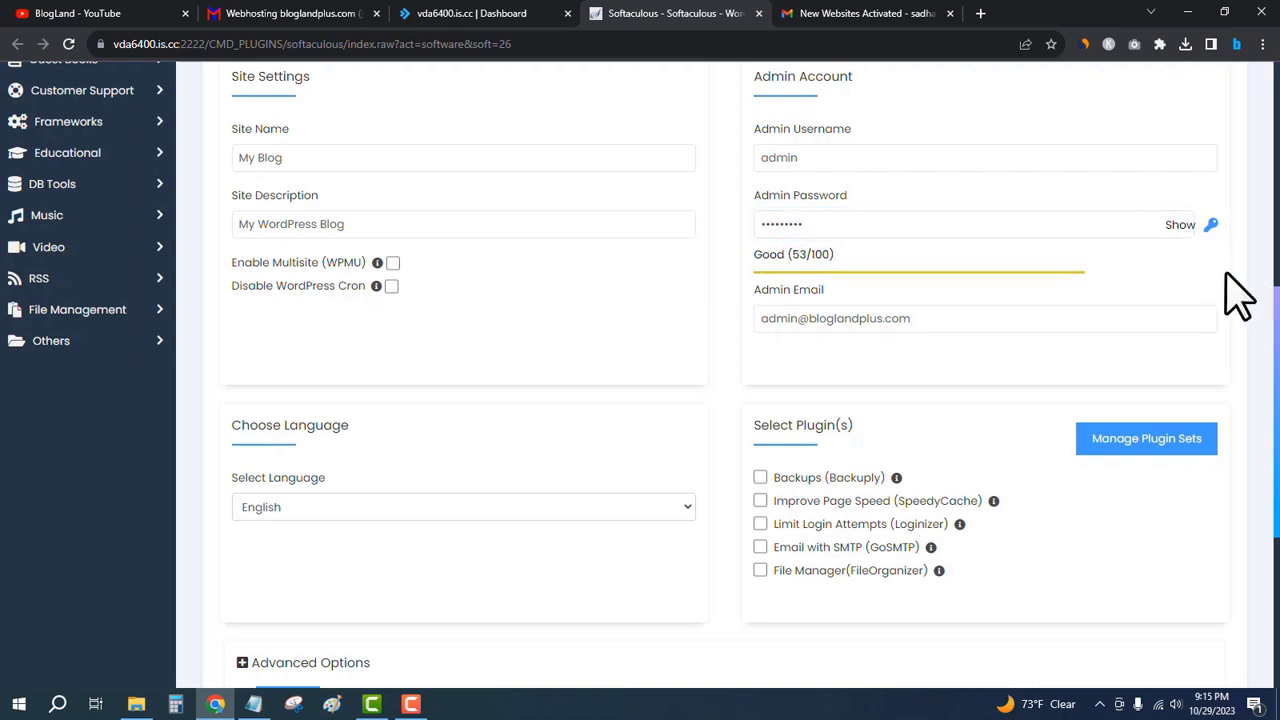
{"action": "scroll", "coordinate": [1250, 295], "scroll_direction": "down", "scroll_amount": 2}
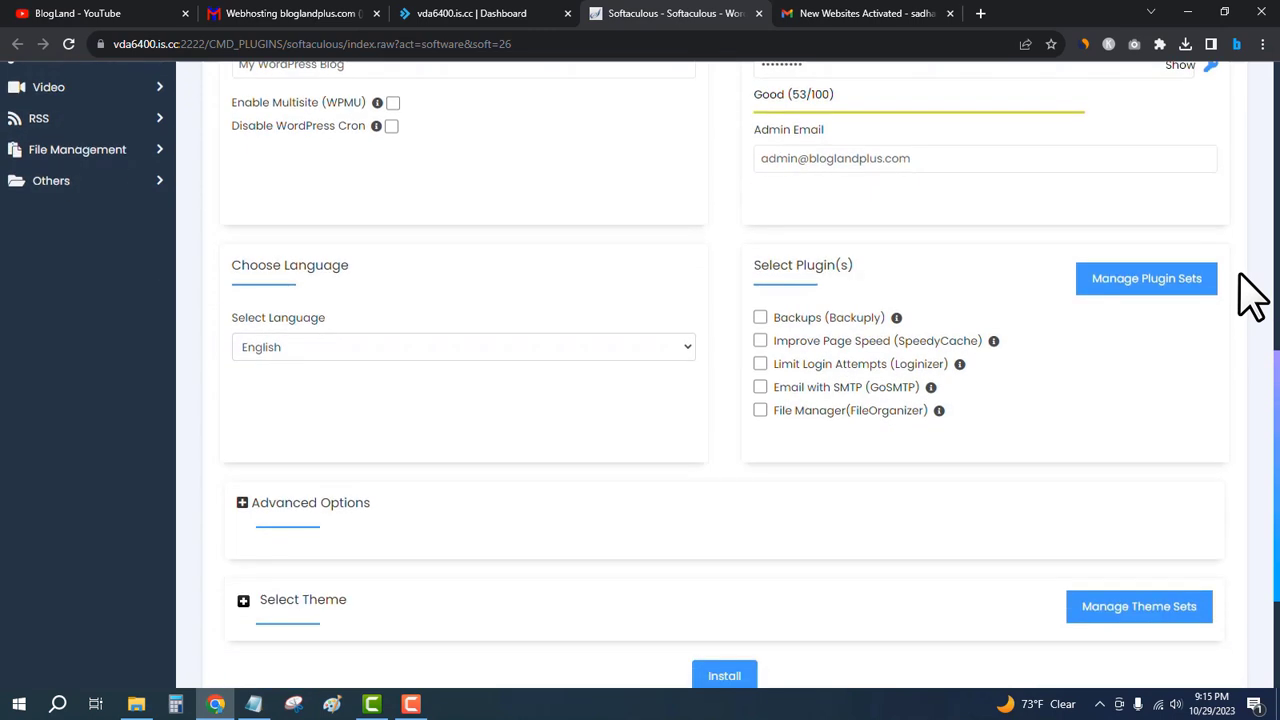
{"action": "scroll", "coordinate": [1252, 295], "scroll_direction": "down", "scroll_amount": 2}
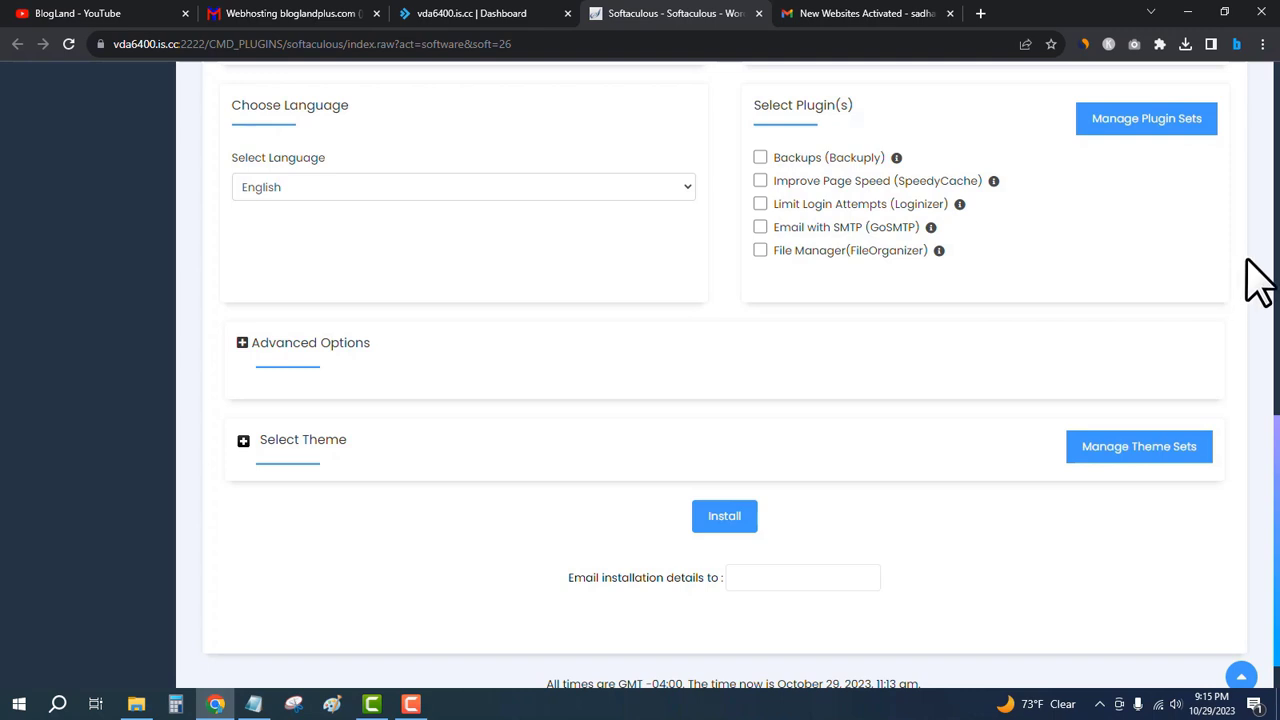
{"action": "scroll", "coordinate": [1252, 275], "scroll_direction": "down", "scroll_amount": 1}
Start the WordPress installation on bloglandplus.com with the Install button.
{"action": "left_click", "coordinate": [737, 465]}
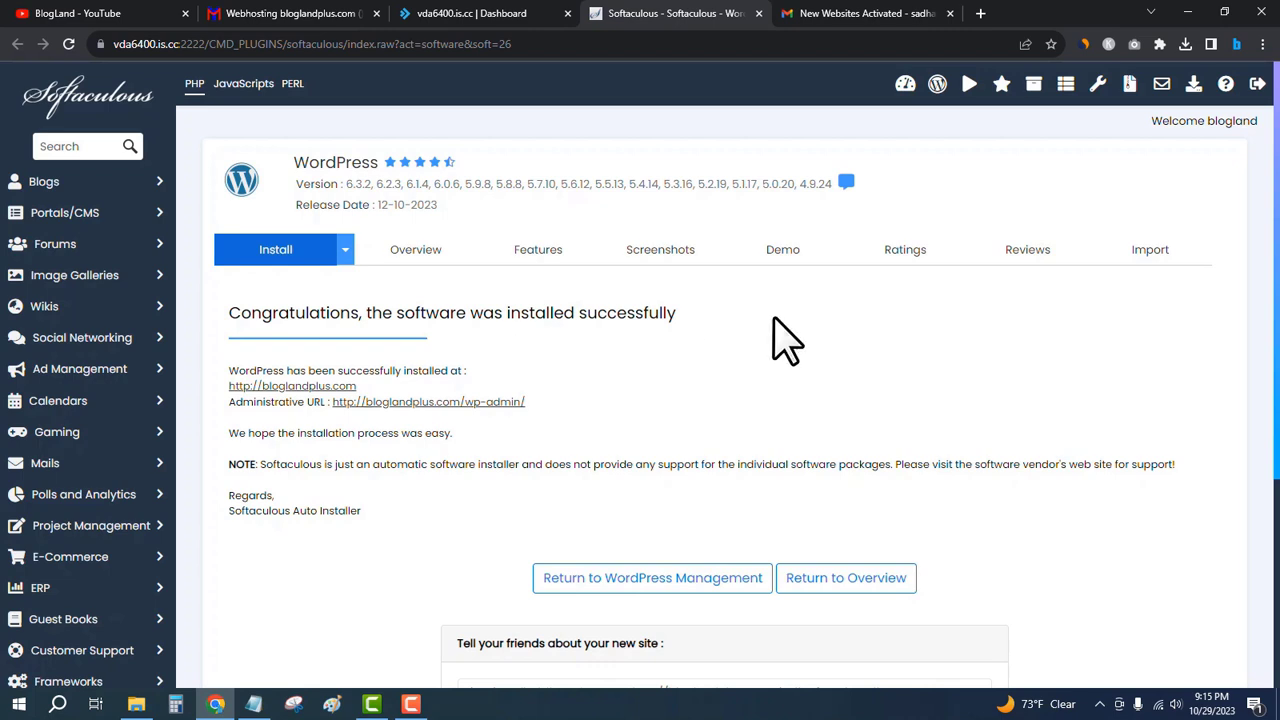
{"action": "right_click", "coordinate": [310, 388]}
{"action": "left_click", "coordinate": [340, 398]}
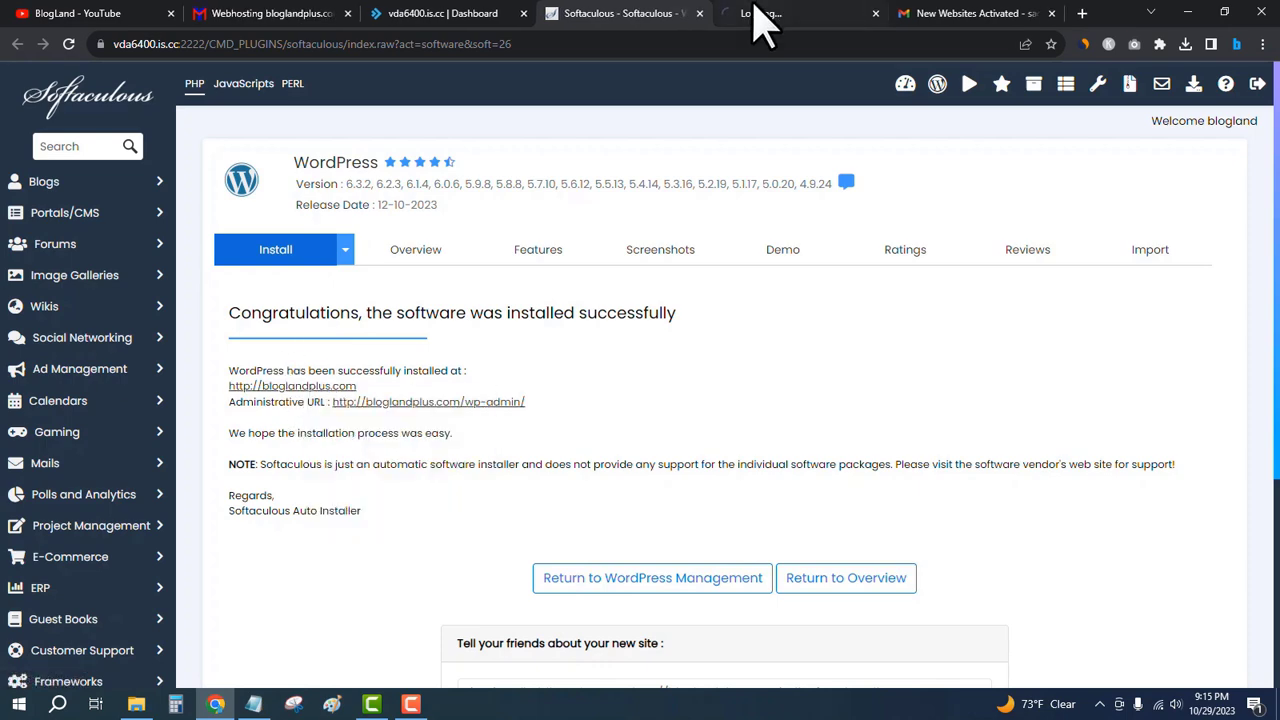
{"action": "left_click", "coordinate": [798, 16]}
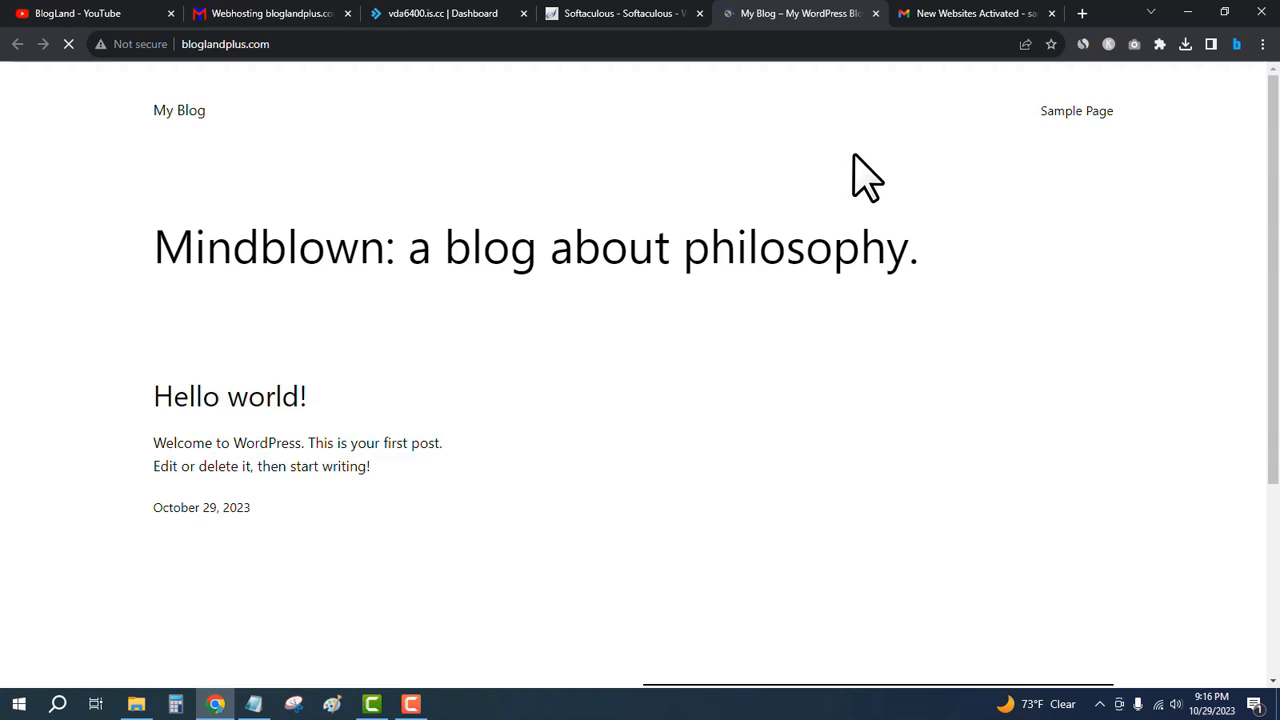
{"action": "scroll", "coordinate": [852, 152], "scroll_direction": "down", "scroll_amount": 3}
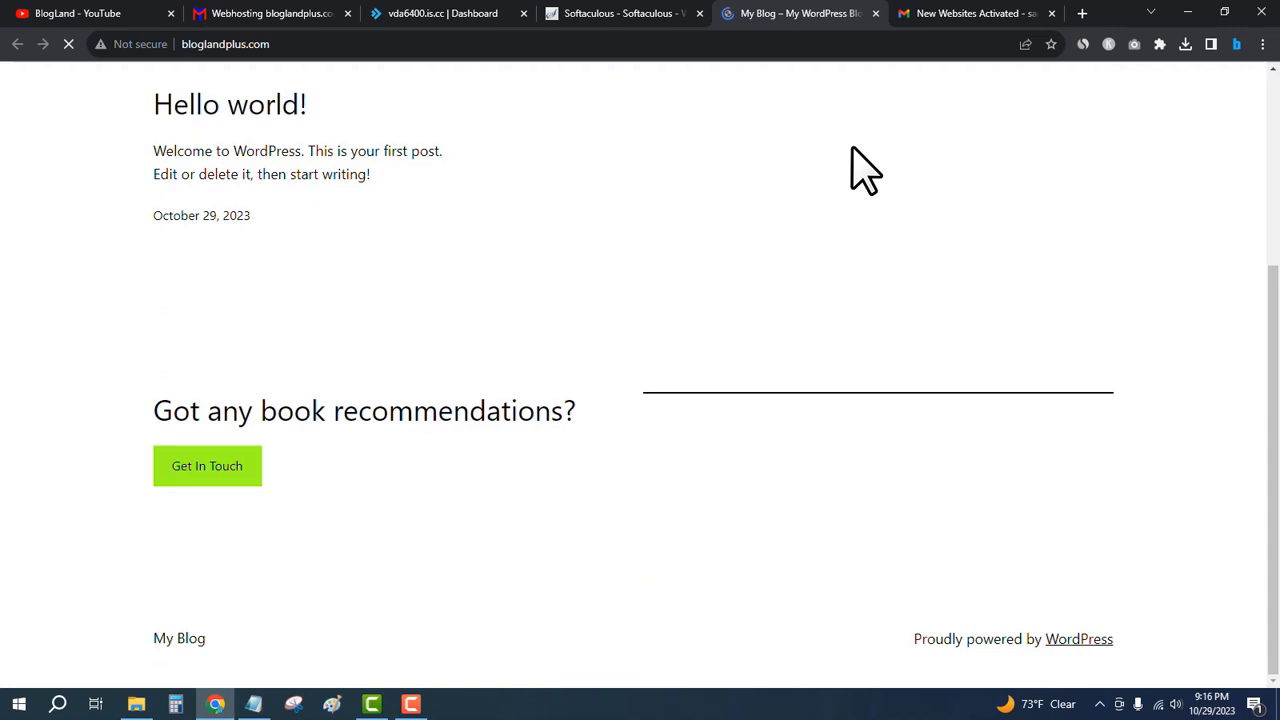
{"action": "scroll", "coordinate": [852, 152], "scroll_direction": "up", "scroll_amount": 3}
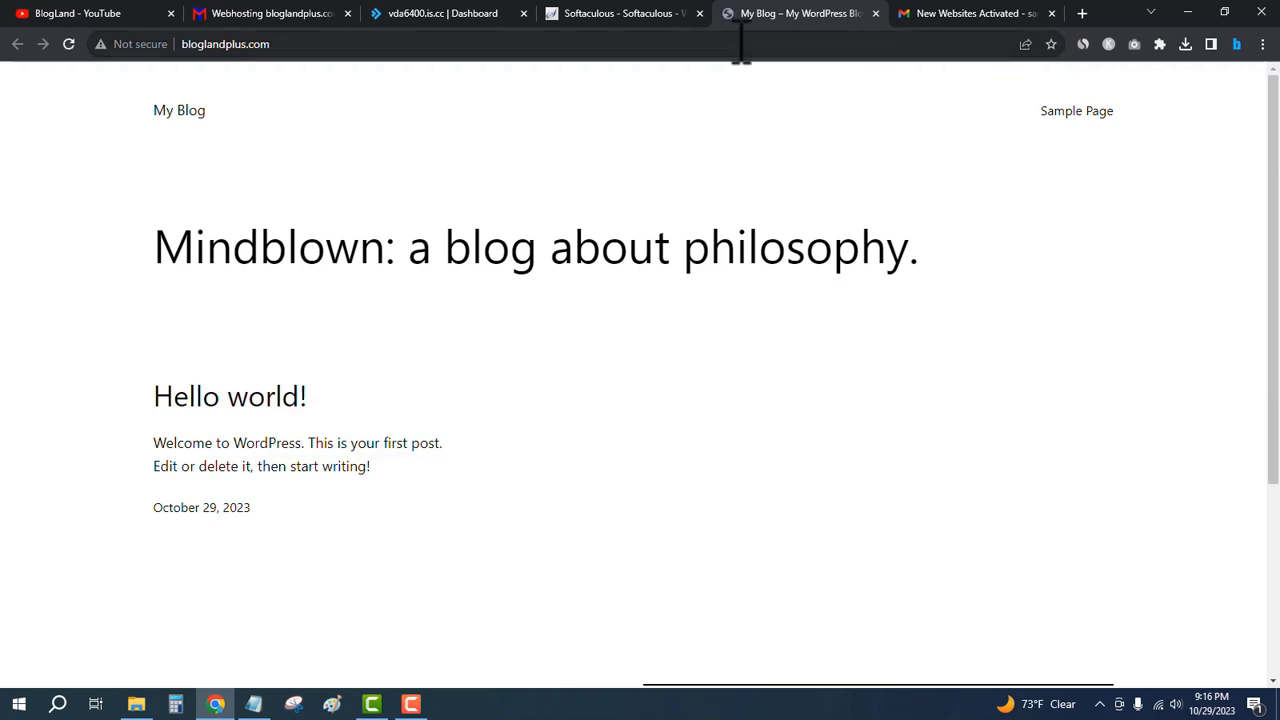
{"action": "left_click", "coordinate": [610, 13]}
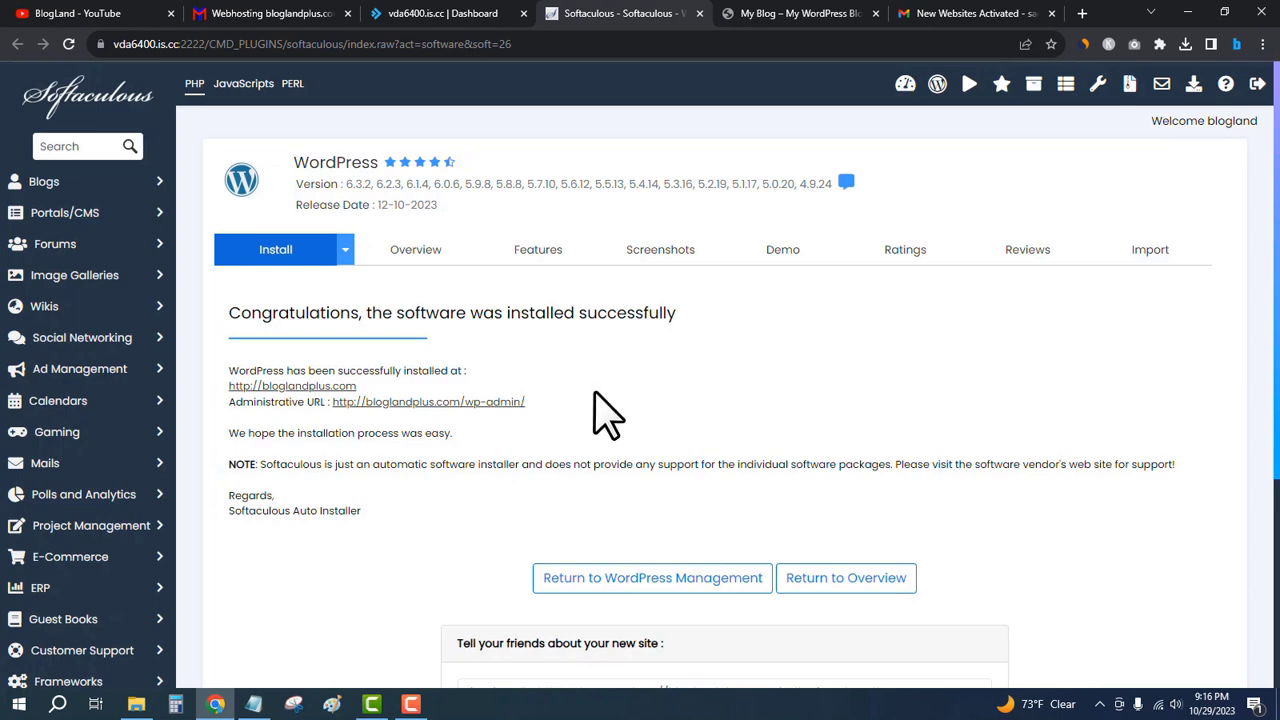
{"action": "right_click", "coordinate": [472, 402]}
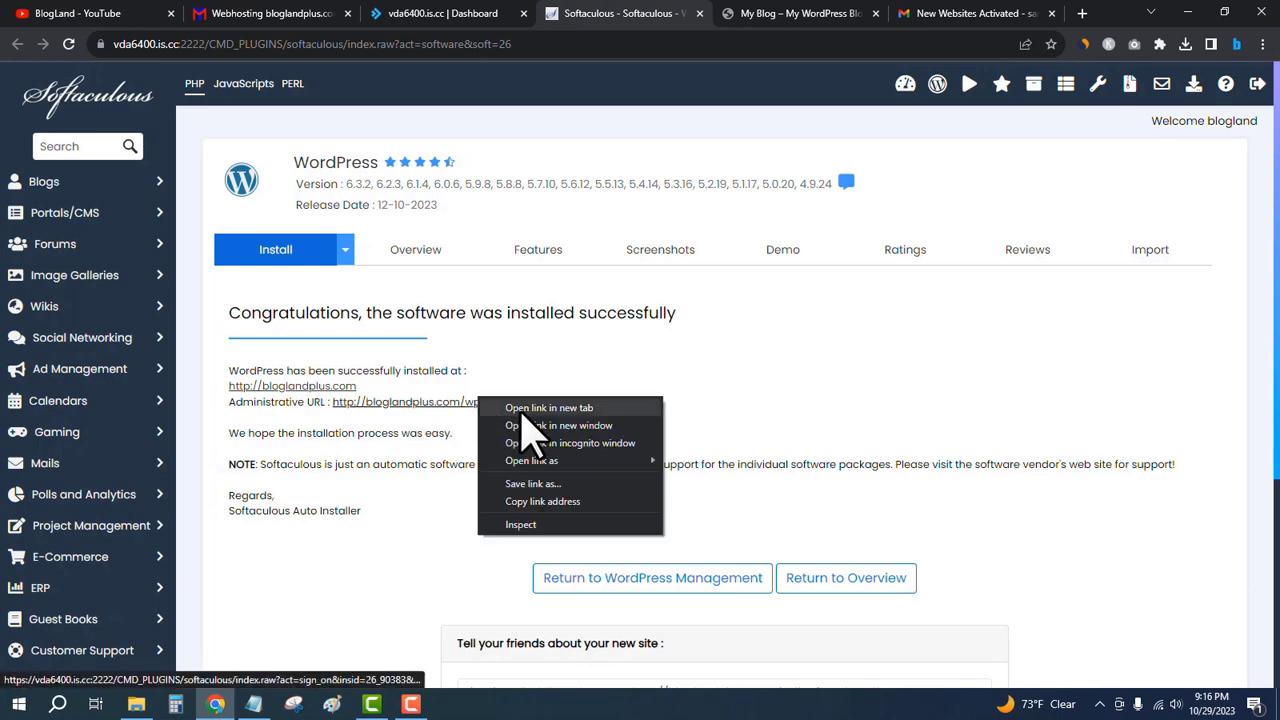
{"action": "left_click", "coordinate": [520, 410]}
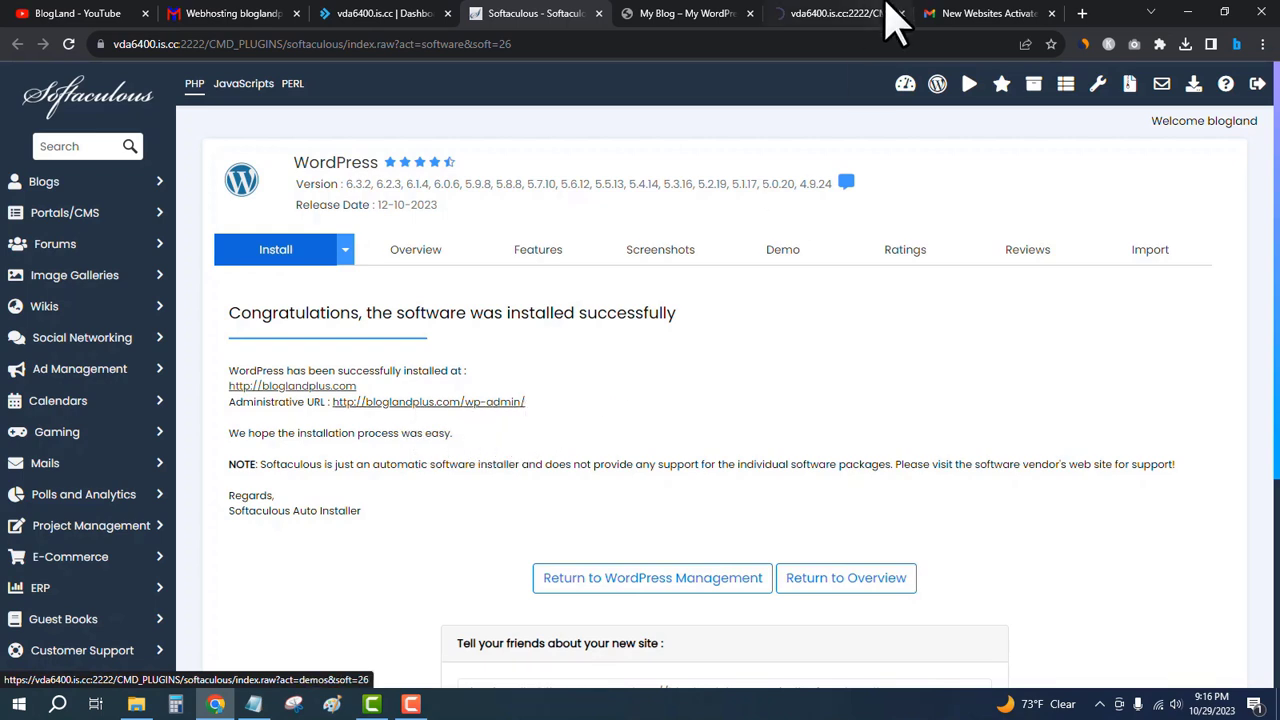
{"action": "left_click", "coordinate": [838, 20]}
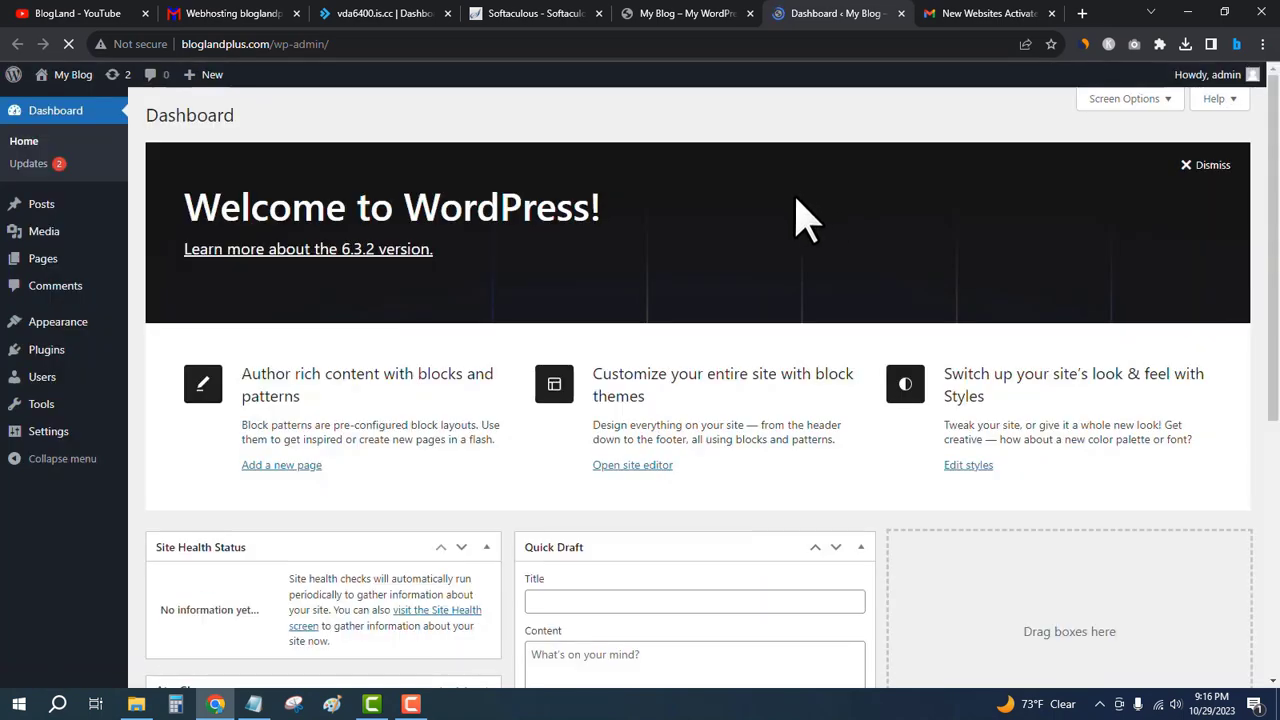
{"action": "scroll", "coordinate": [800, 200], "scroll_direction": "down", "scroll_amount": 5}
{"action": "scroll", "coordinate": [791, 194], "scroll_direction": "up", "scroll_amount": 5}
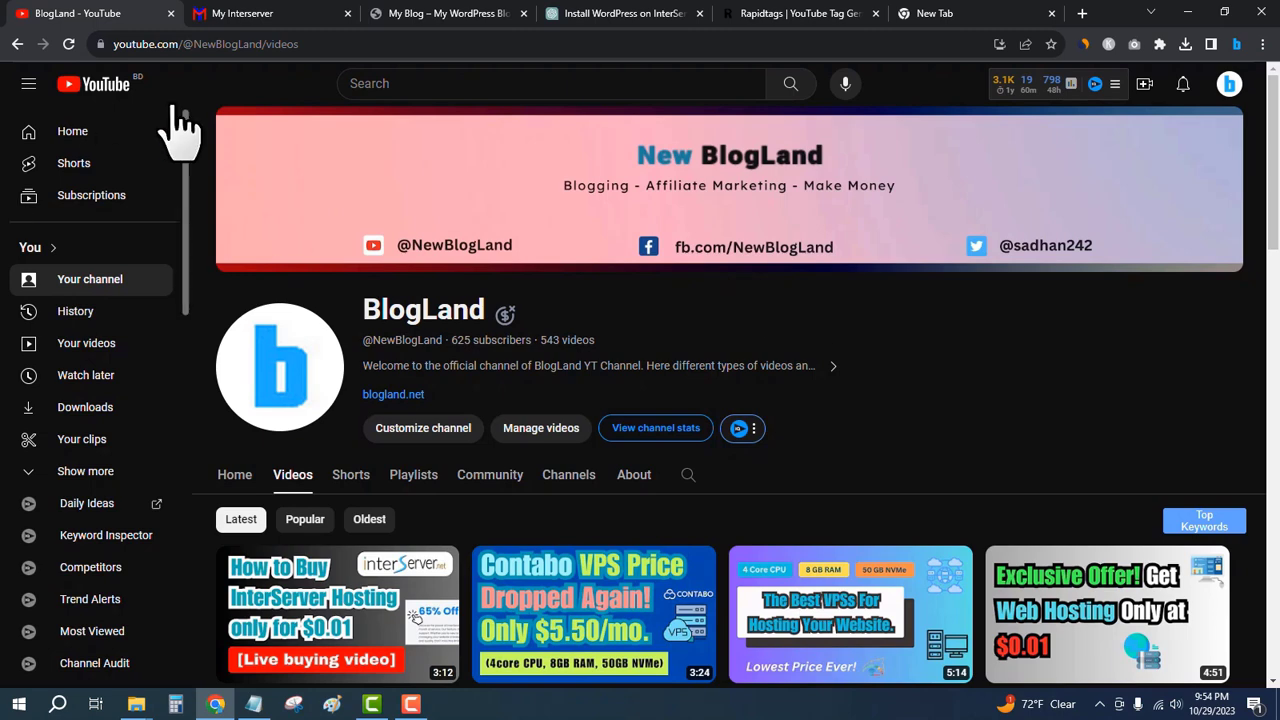
Open bloglandplus.com's hosting details in InterServer and launch the automatic DirectAdmin login.
{"action": "left_click", "coordinate": [288, 14]}
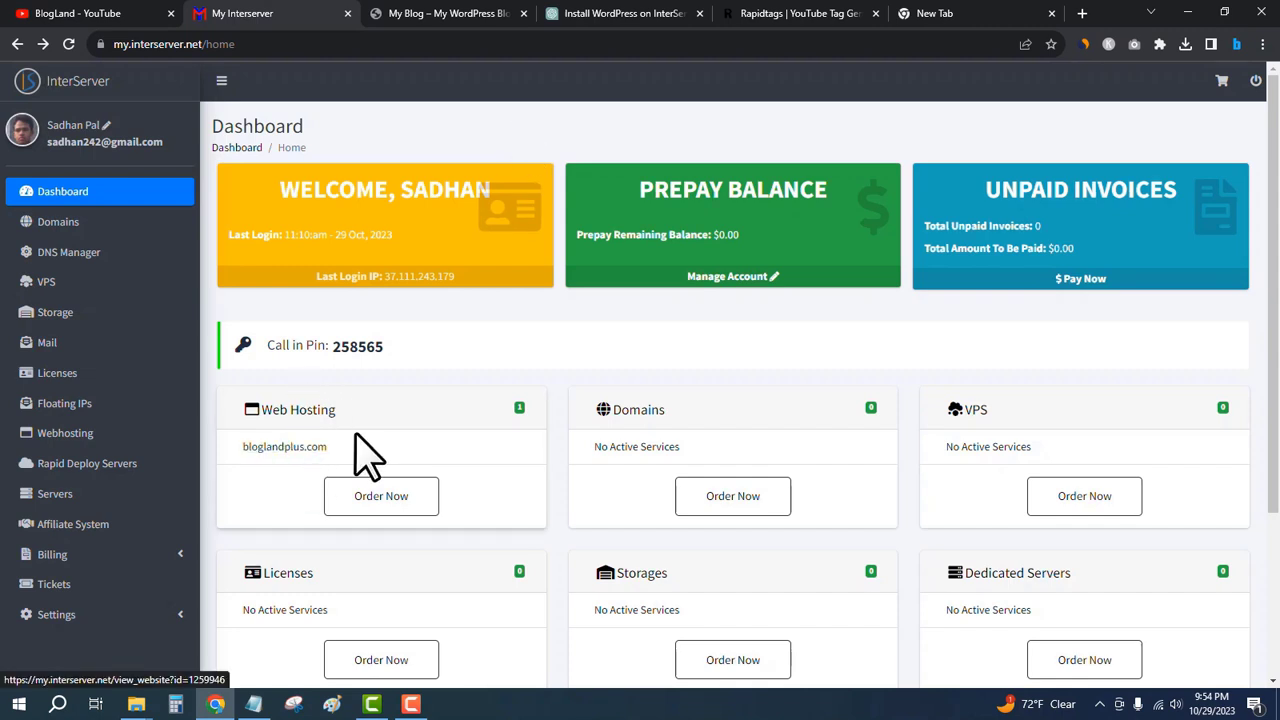
{"action": "left_click", "coordinate": [292, 447]}
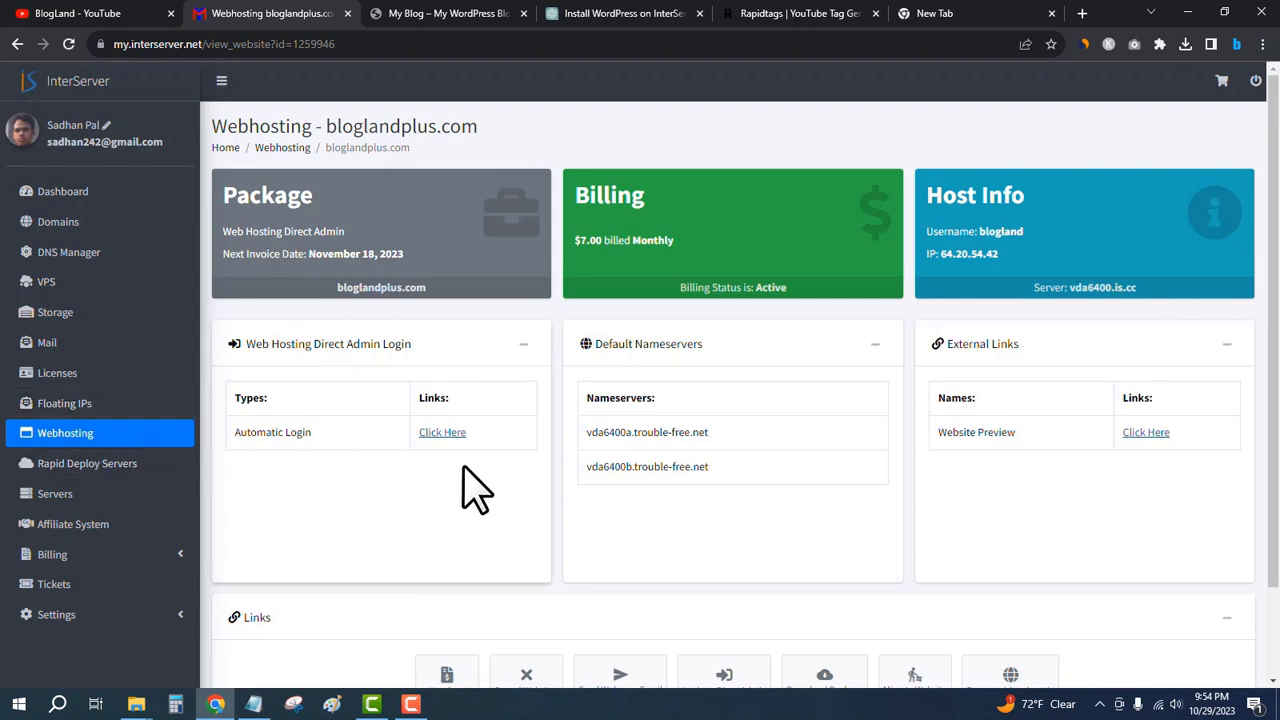
{"action": "left_click", "coordinate": [449, 433]}
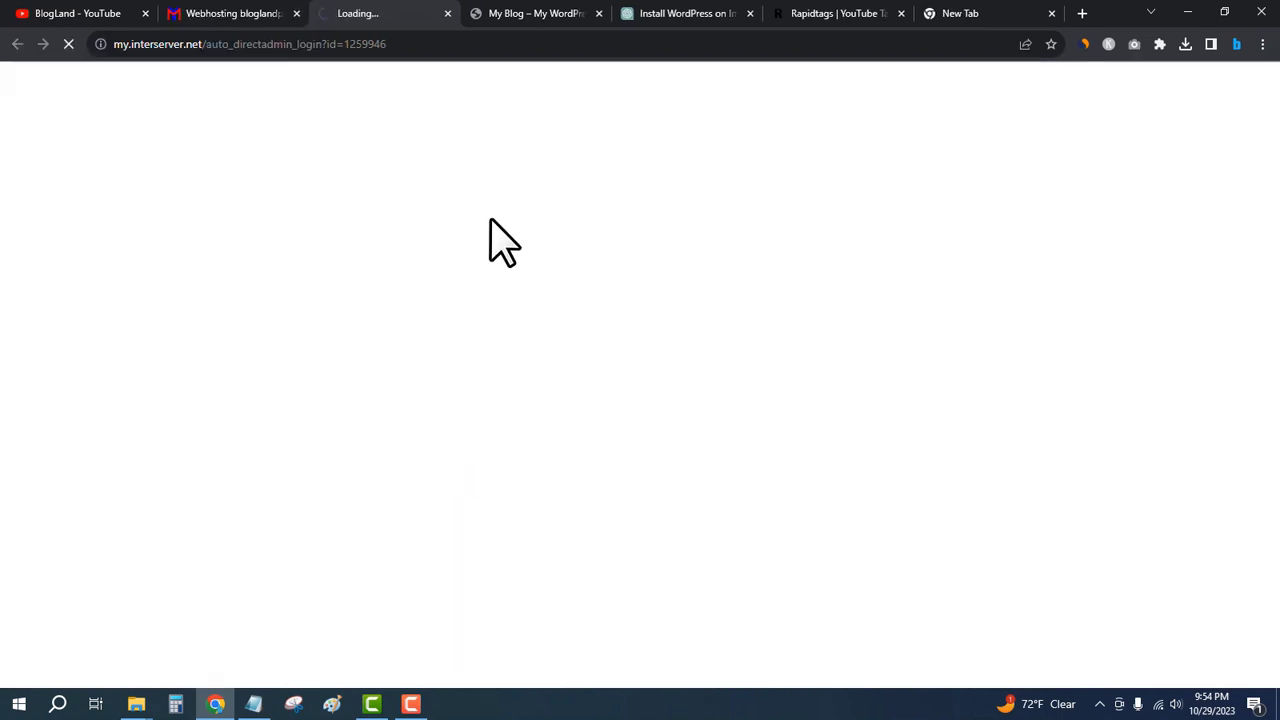
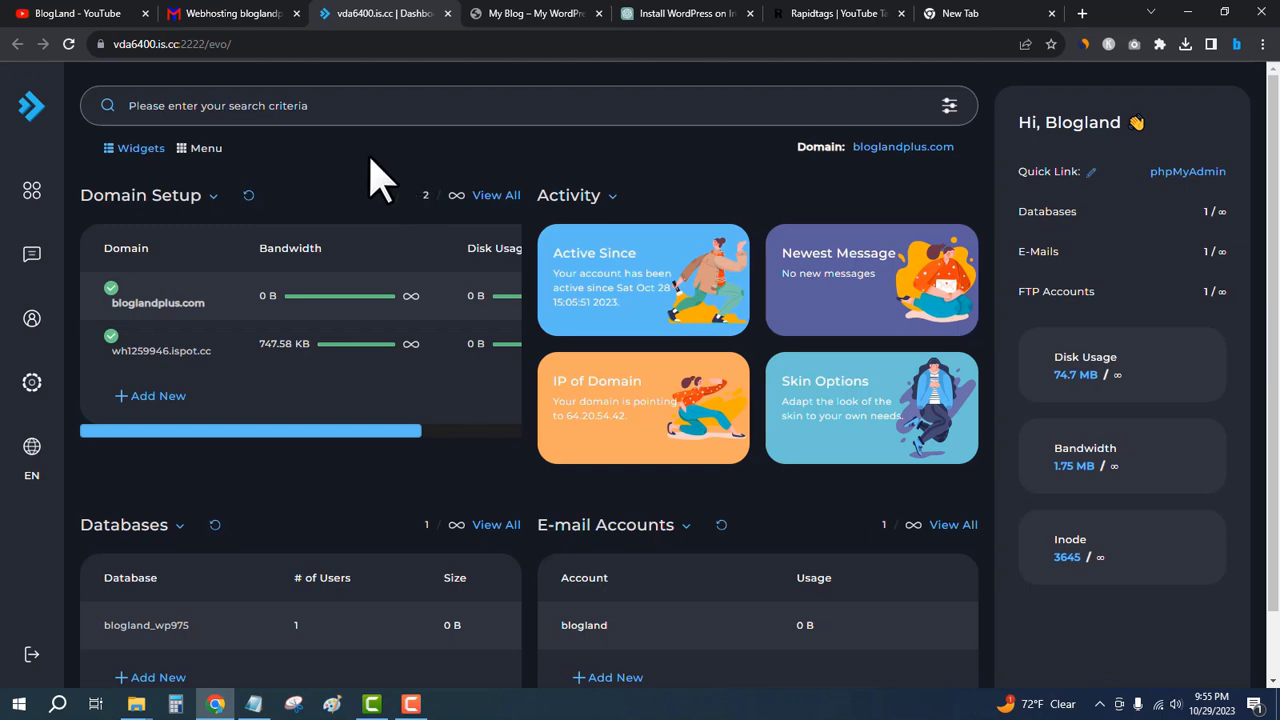
Open the SSL Certificates page for bloglandplus.com under Account Manager, then switch to the My Blog tab.
{"action": "left_click", "coordinate": [36, 194]}
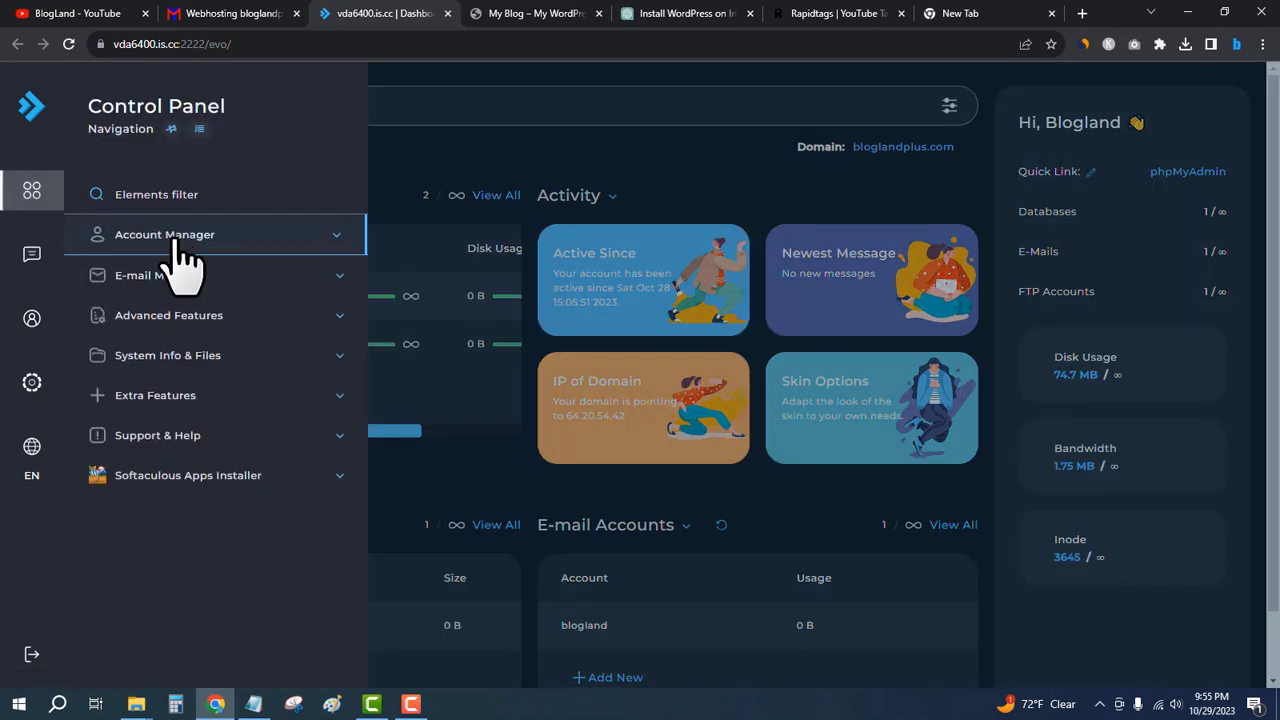
{"action": "left_click", "coordinate": [414, 243]}
{"action": "mouse_move", "coordinate": [40, 240]}
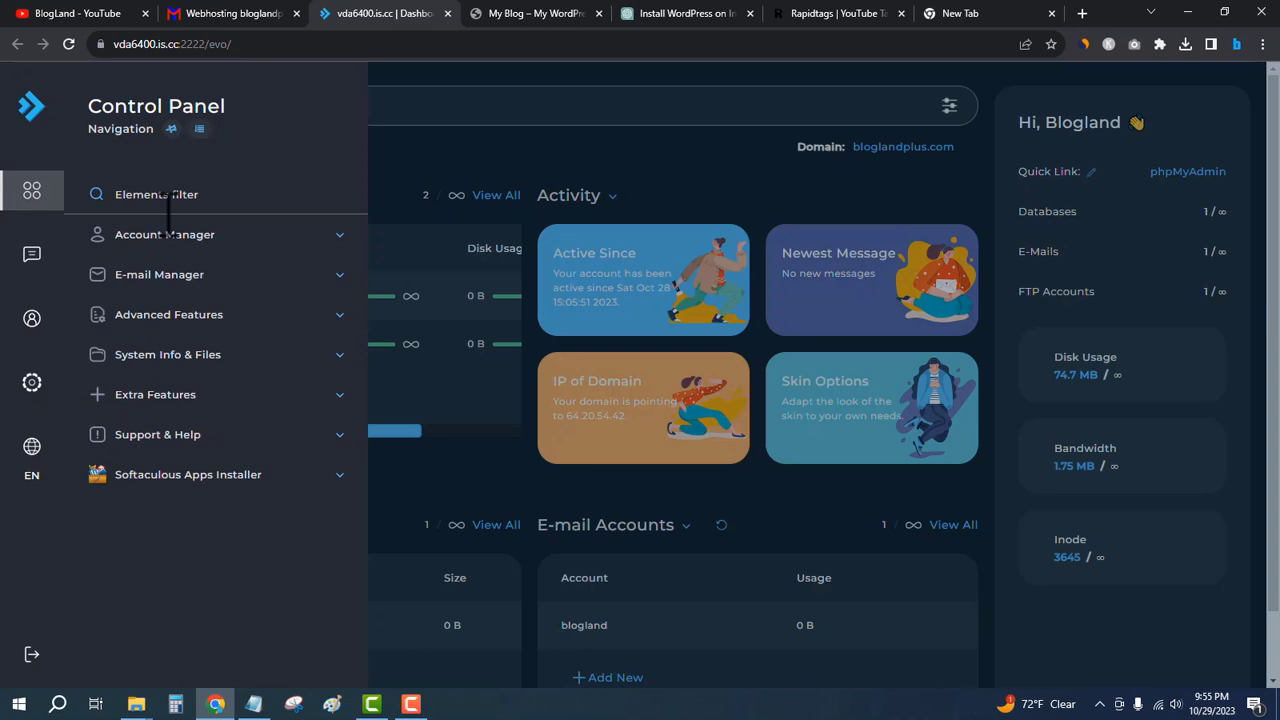
{"action": "left_click", "coordinate": [337, 237]}
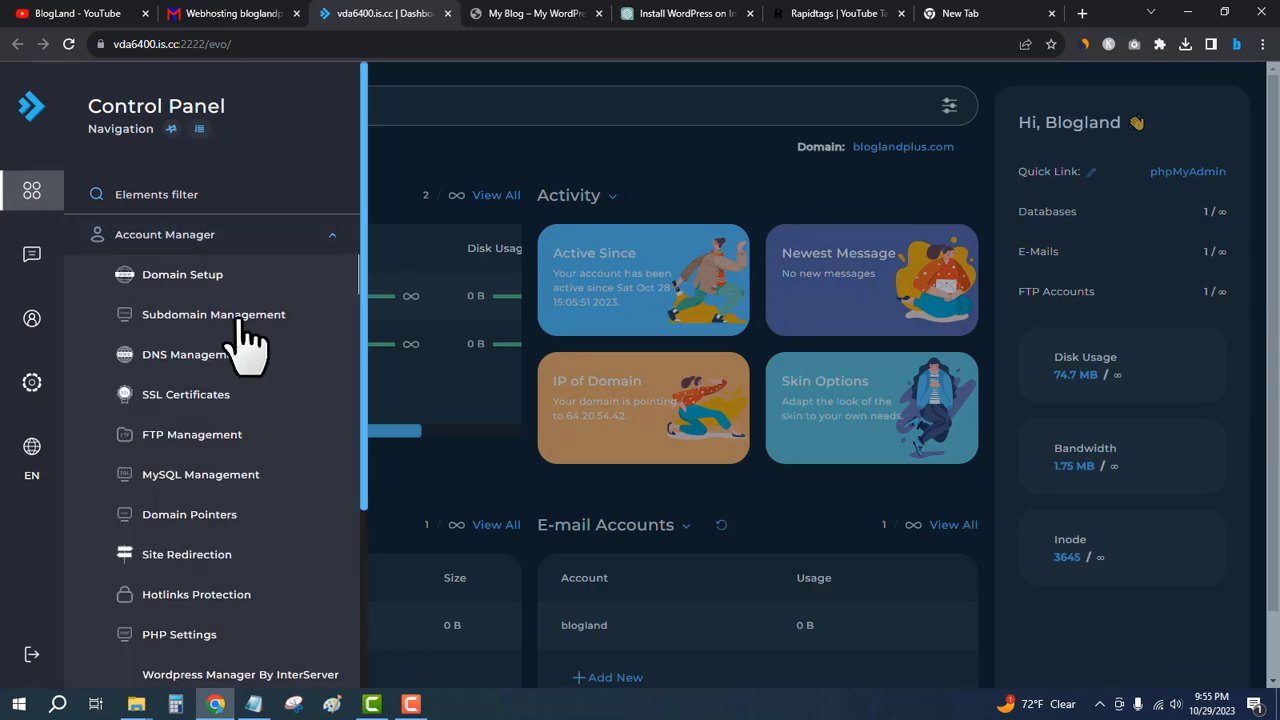
{"action": "left_click", "coordinate": [219, 403]}
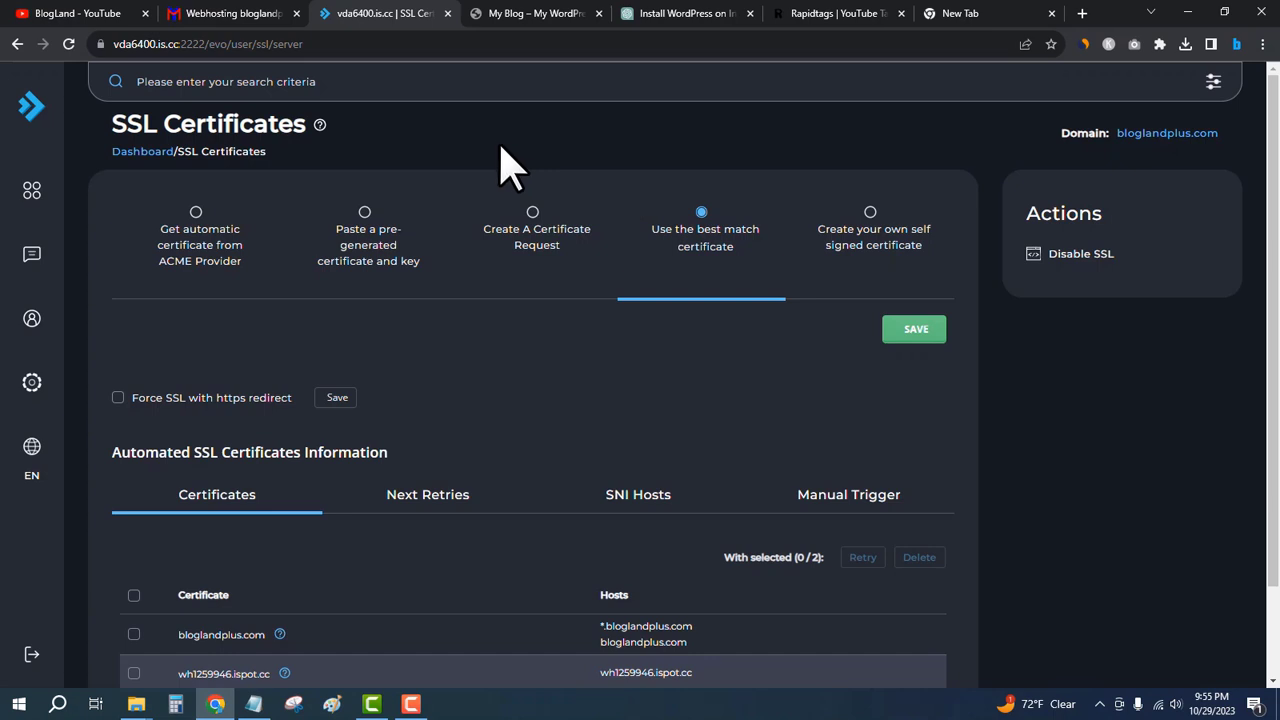
{"action": "left_click", "coordinate": [525, 12]}
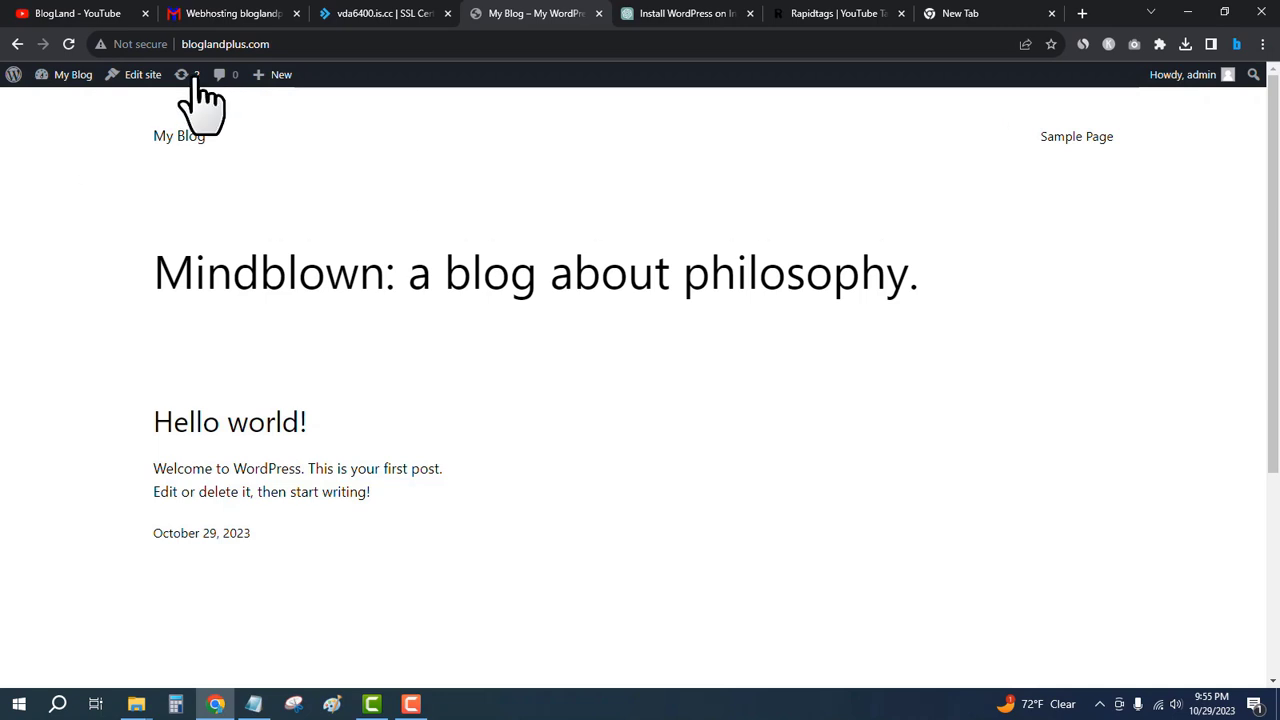
Reload the blog, confirm its connection shows Not secure, and return to DirectAdmin's SSL Certificates page.
{"action": "left_click", "coordinate": [68, 44]}
{"action": "left_click", "coordinate": [140, 44]}
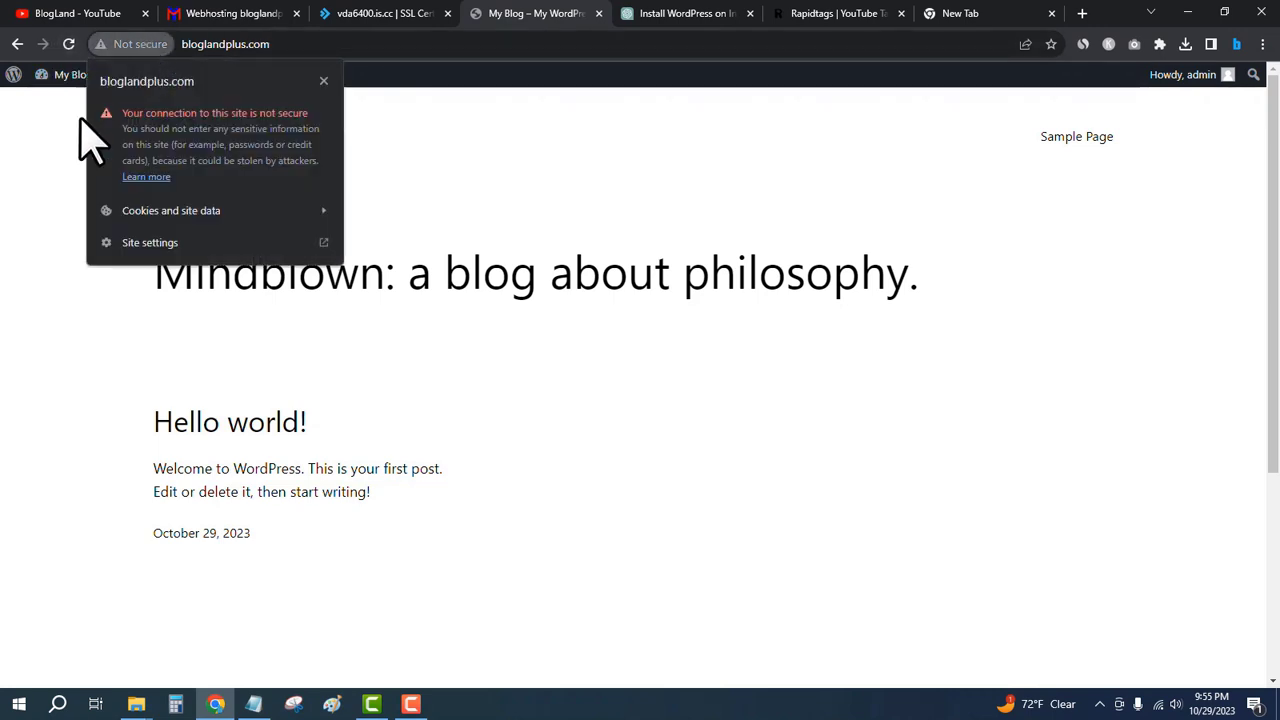
{"action": "left_click", "coordinate": [529, 196]}
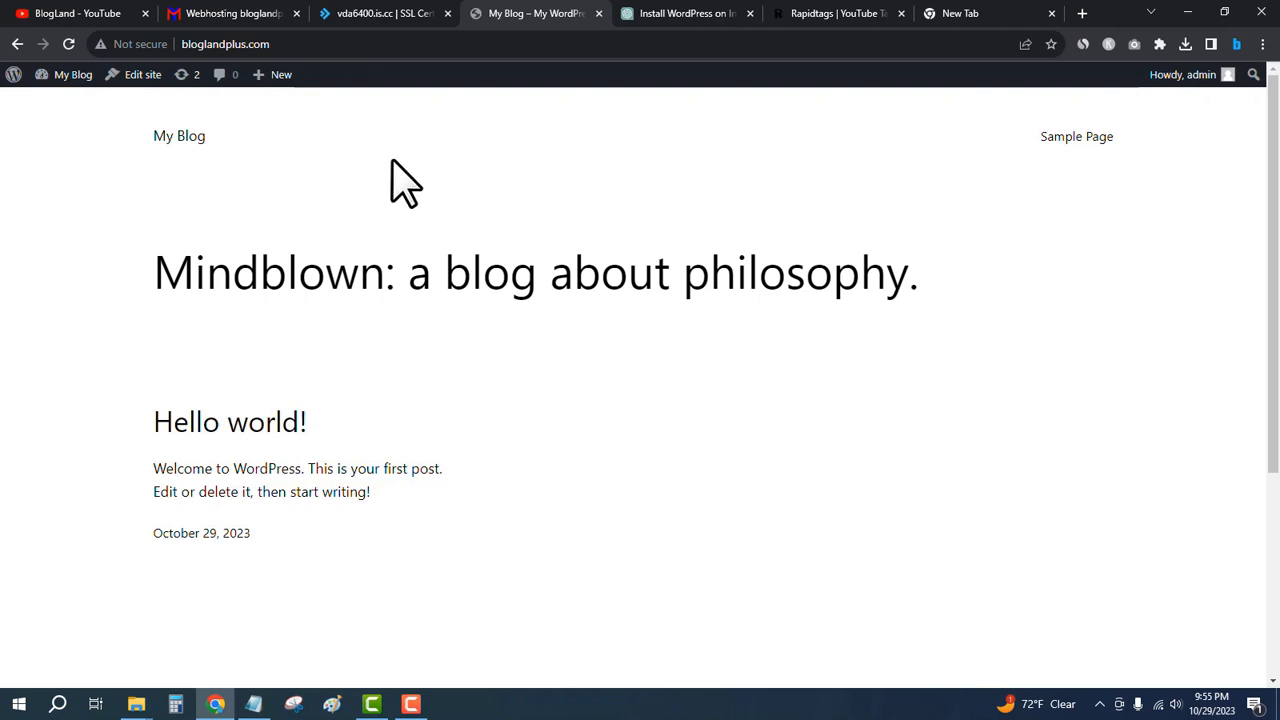
{"action": "left_click", "coordinate": [390, 20]}
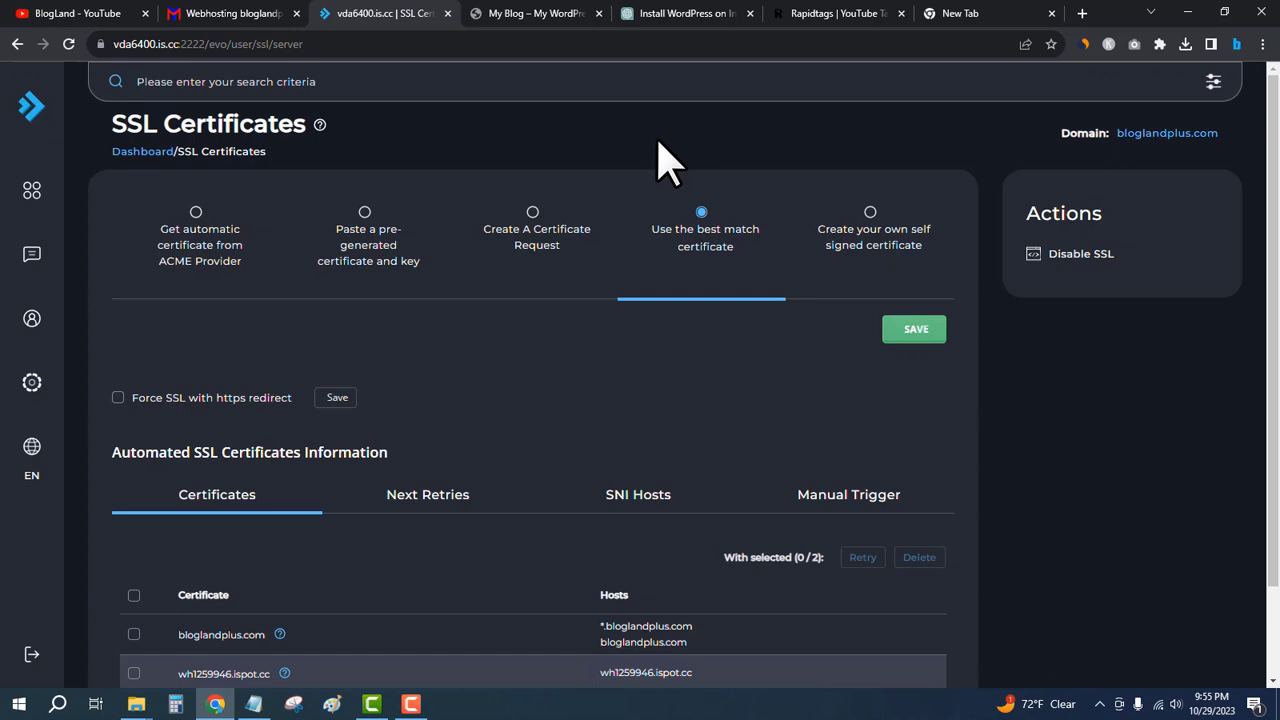
Save the bloglandplus.com certificate with Force SSL HTTPS redirect enabled, then return to the blog.
{"action": "scroll", "coordinate": [665, 158], "scroll_direction": "down", "scroll_amount": 1}
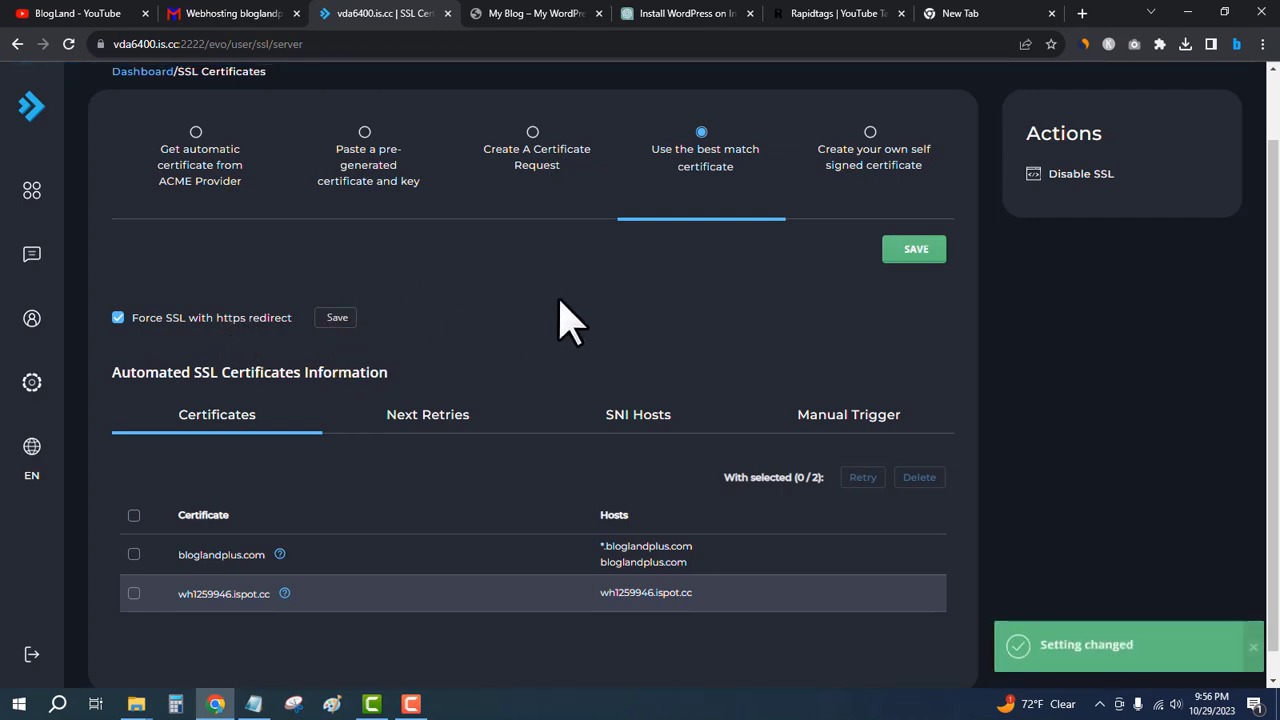
{"action": "scroll", "coordinate": [320, 460], "scroll_direction": "down", "scroll_amount": 1}
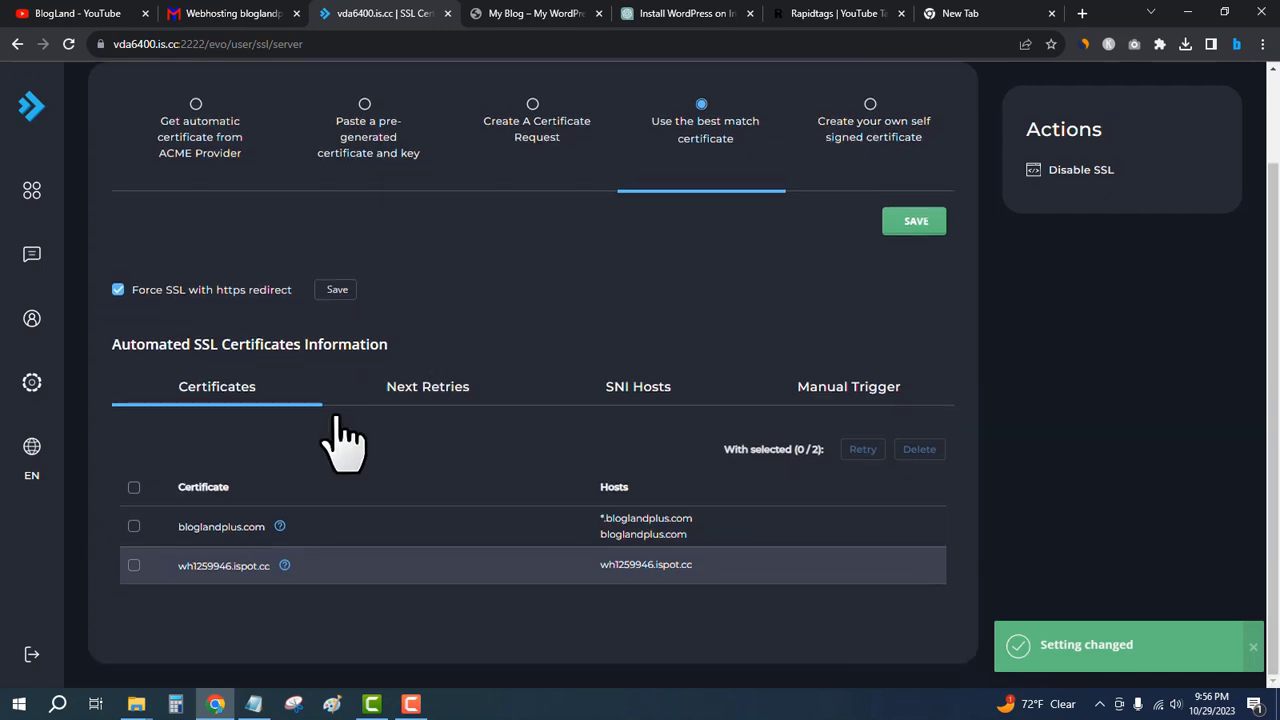
{"action": "left_click", "coordinate": [134, 527]}
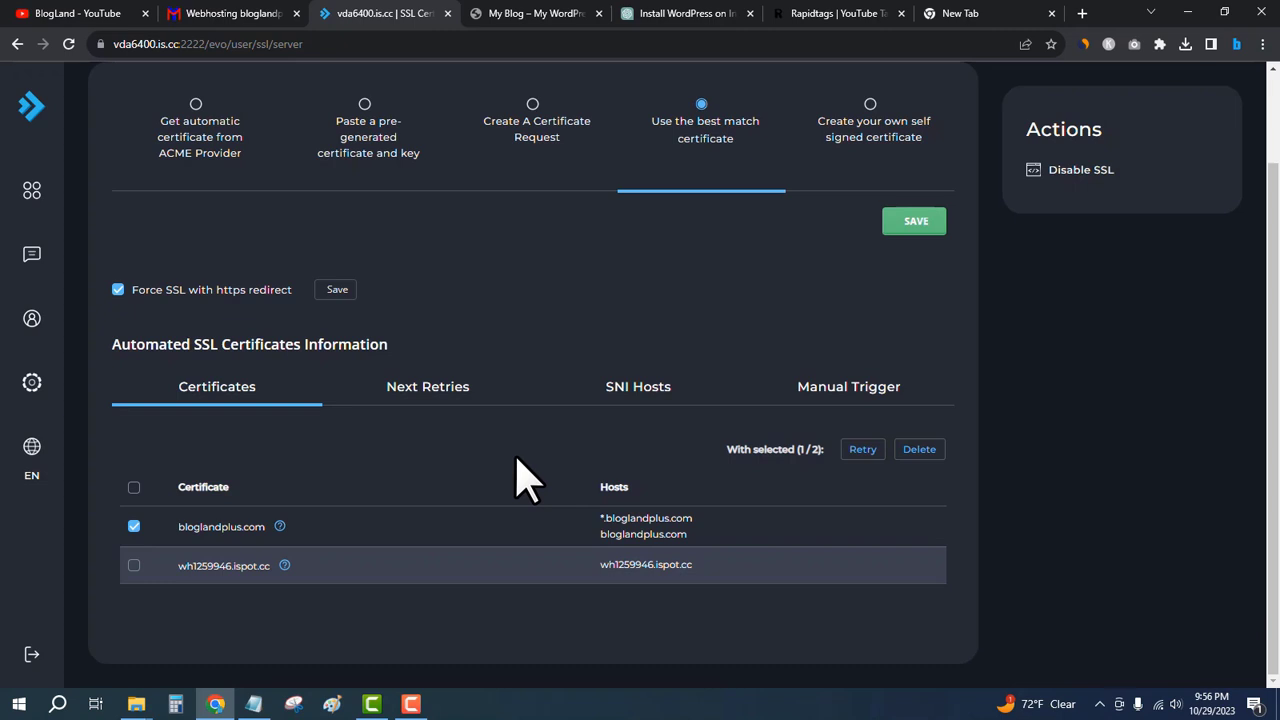
{"action": "scroll", "coordinate": [515, 480], "scroll_direction": "up", "scroll_amount": 2}
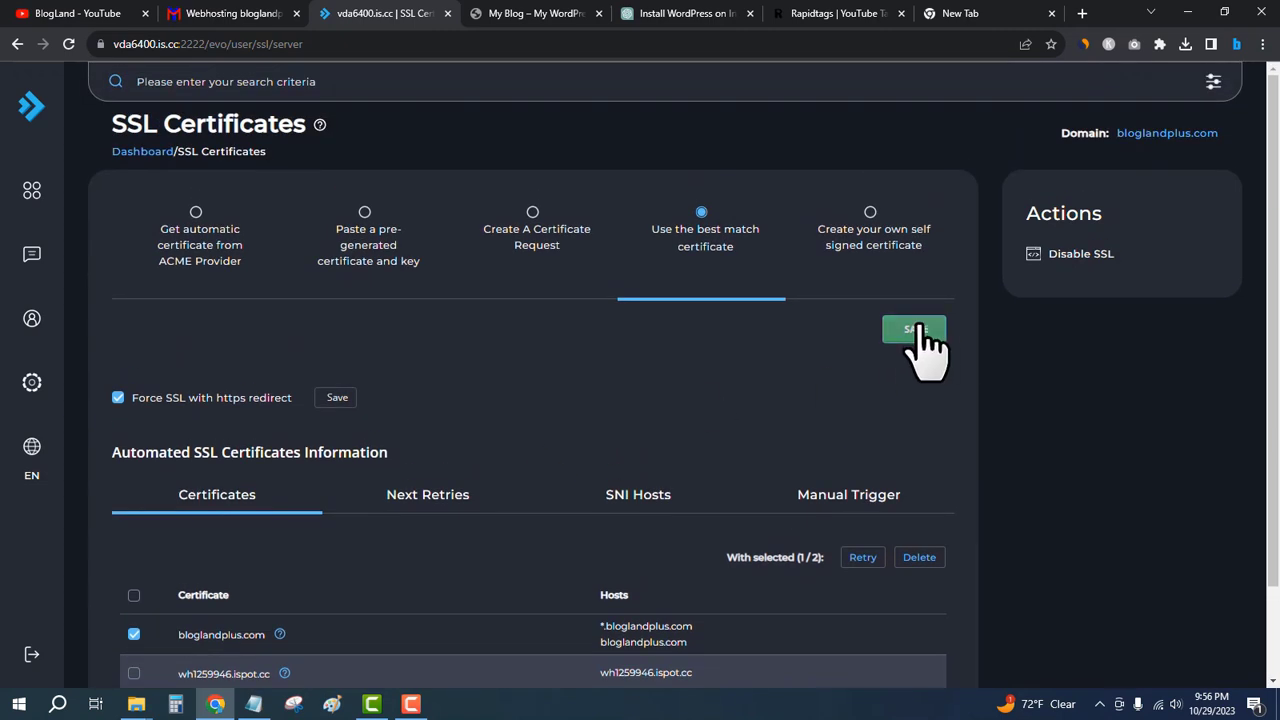
{"action": "left_click", "coordinate": [916, 330]}
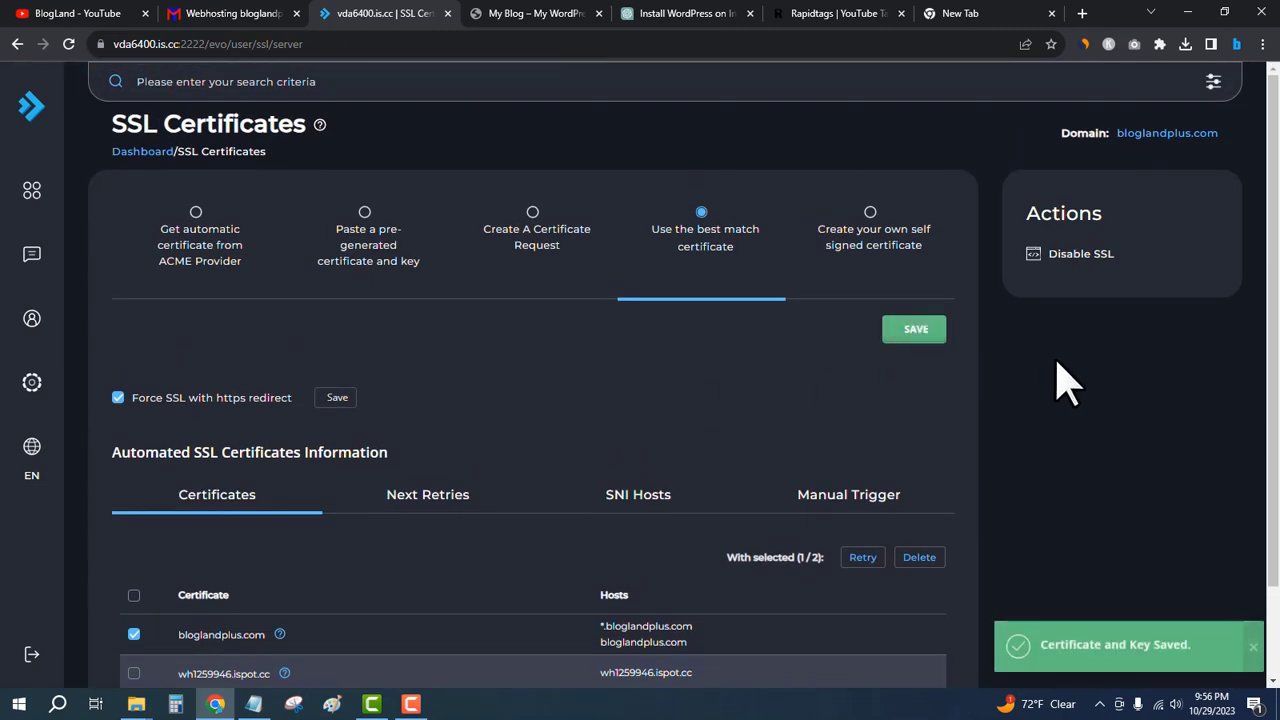
{"action": "scroll", "coordinate": [1065, 385], "scroll_direction": "down", "scroll_amount": 2}
{"action": "scroll", "coordinate": [1060, 382], "scroll_direction": "up", "scroll_amount": 2}
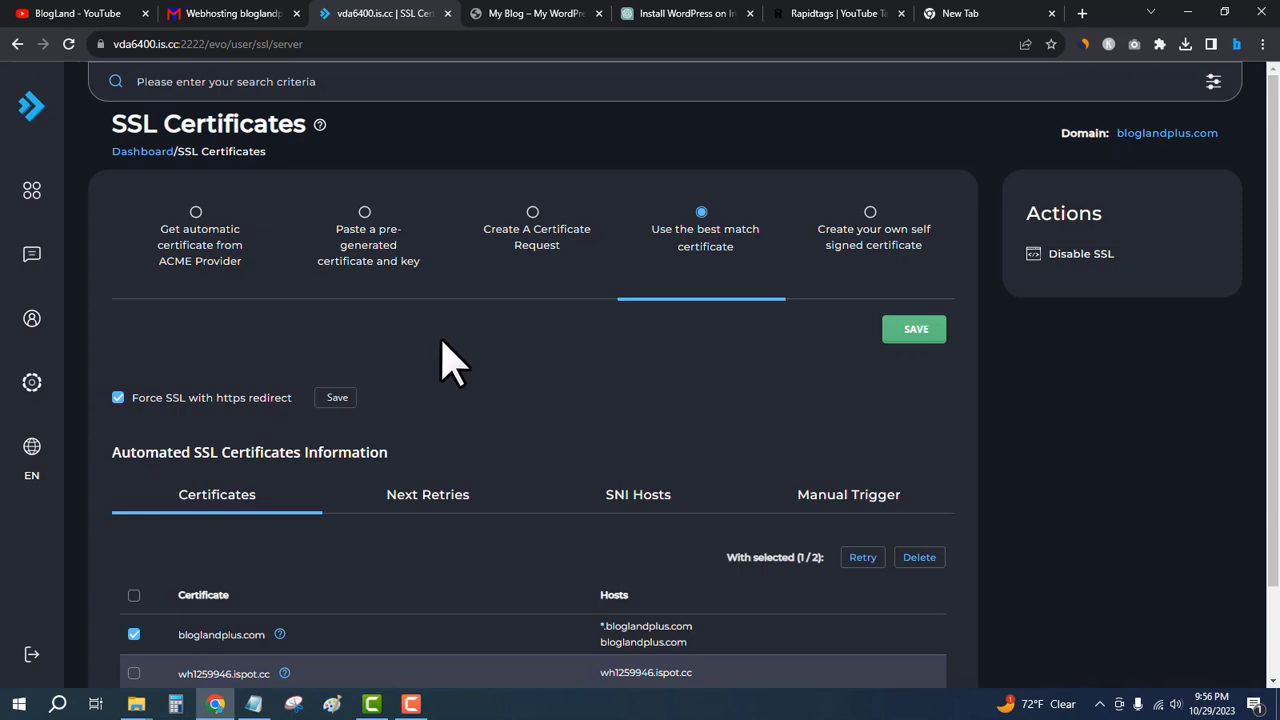
{"action": "left_click", "coordinate": [545, 13]}
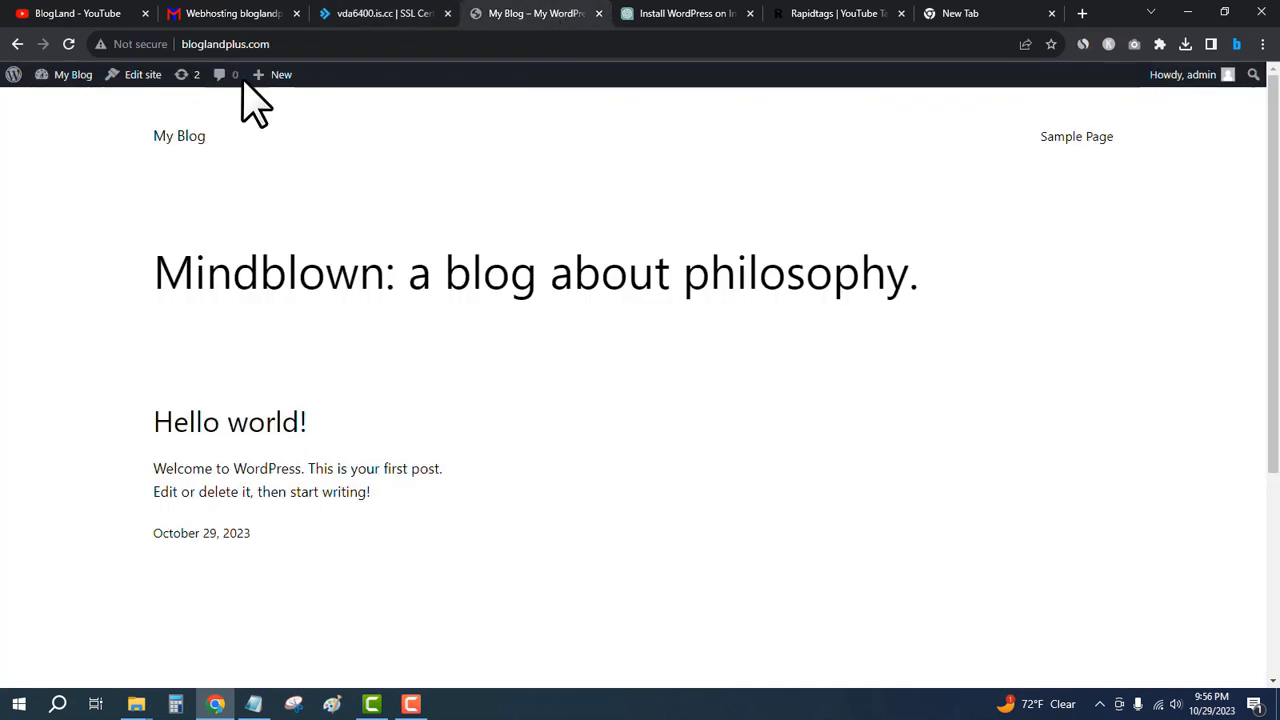
Reload bloglandplus.com and verify the lock icon reports Connection is secure over HTTPS.
{"action": "left_click", "coordinate": [68, 44]}
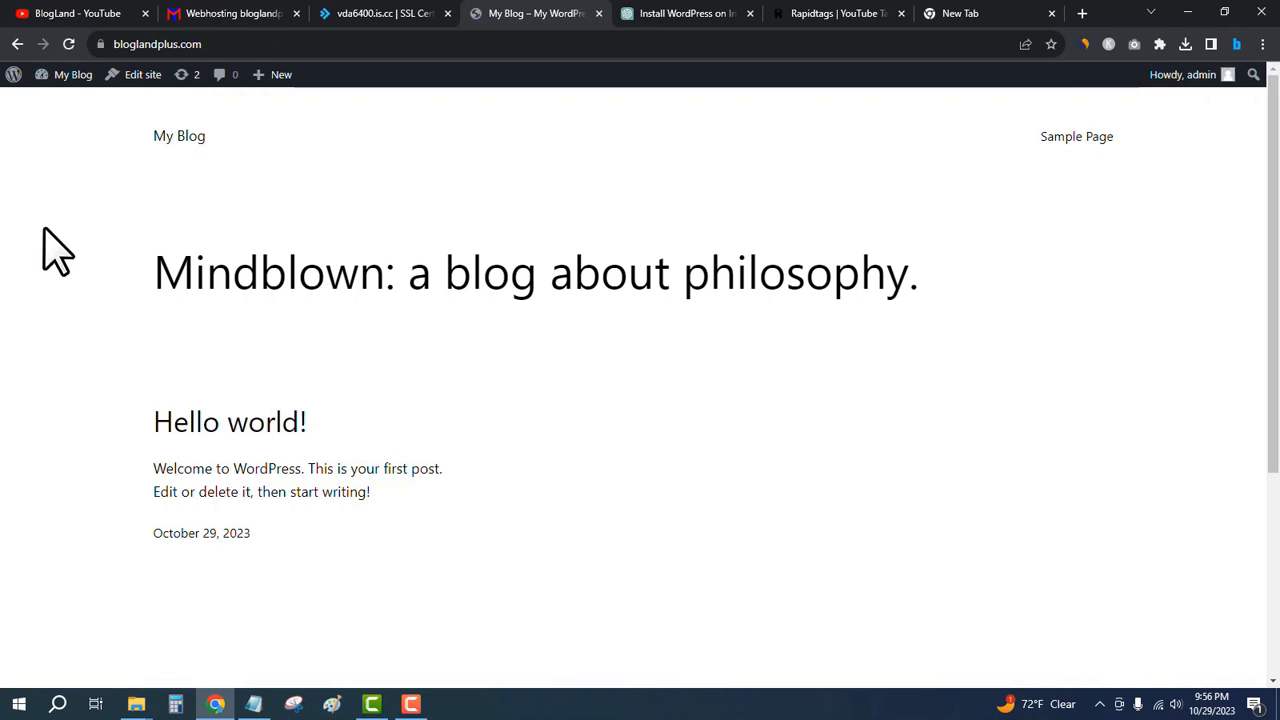
{"action": "left_click", "coordinate": [101, 45]}
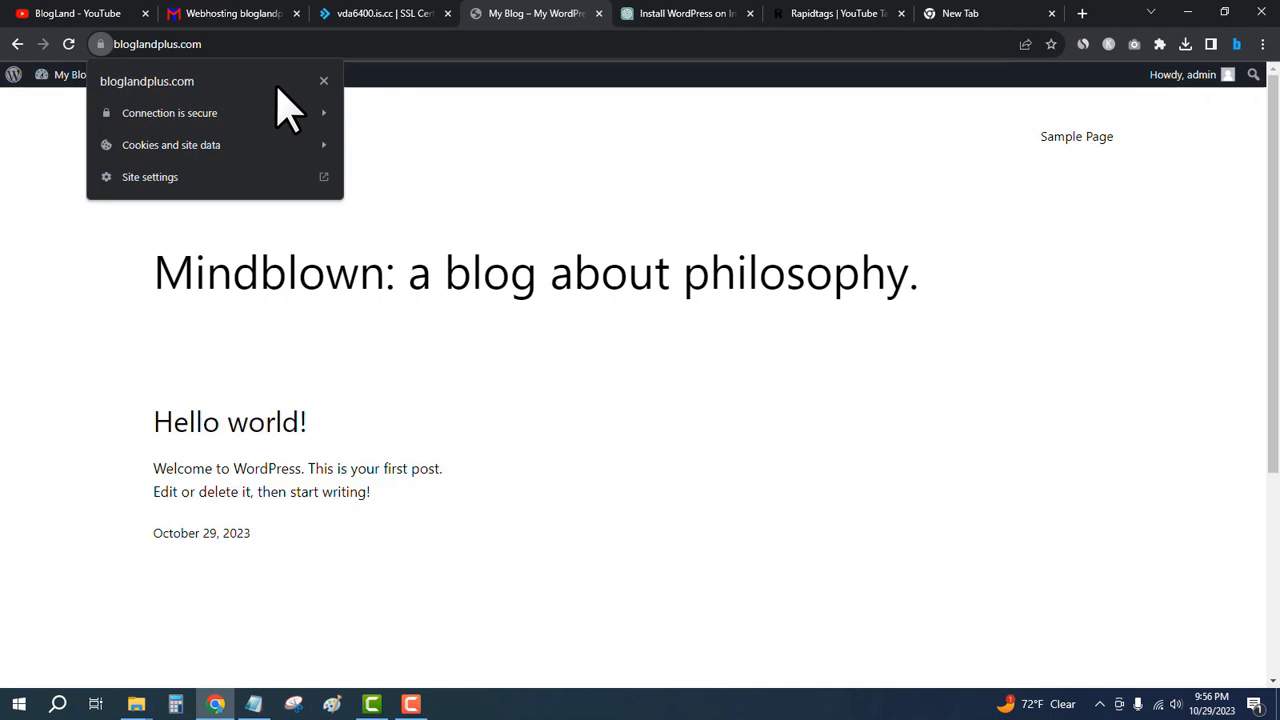
{"action": "left_click", "coordinate": [470, 140]}
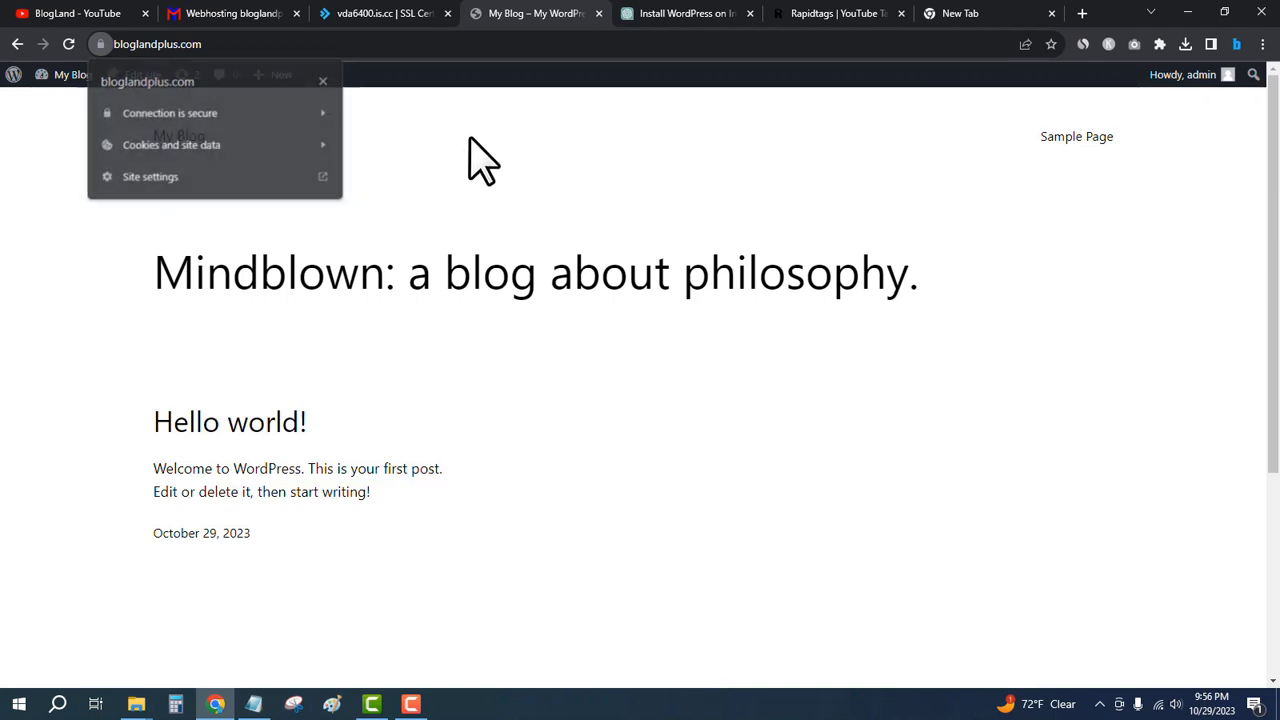
{"action": "scroll", "coordinate": [480, 157], "scroll_direction": "down", "scroll_amount": 3}
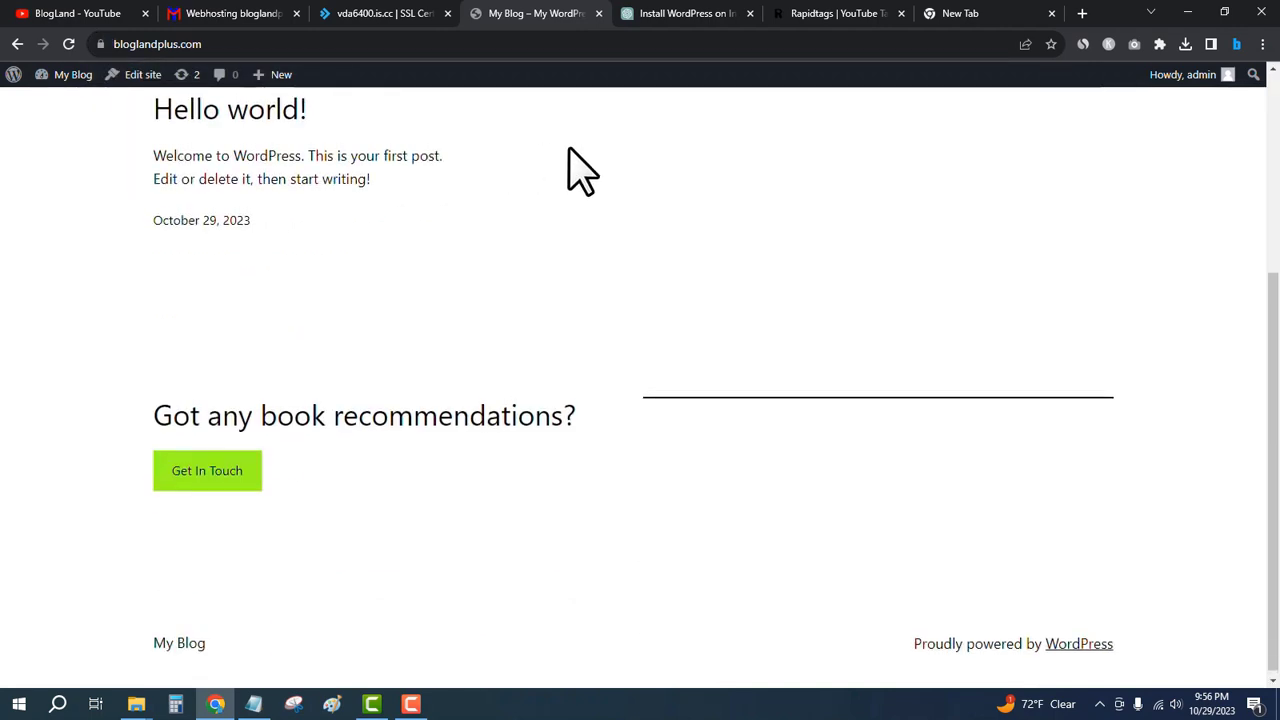
{"action": "scroll", "coordinate": [580, 166], "scroll_direction": "up", "scroll_amount": 3}
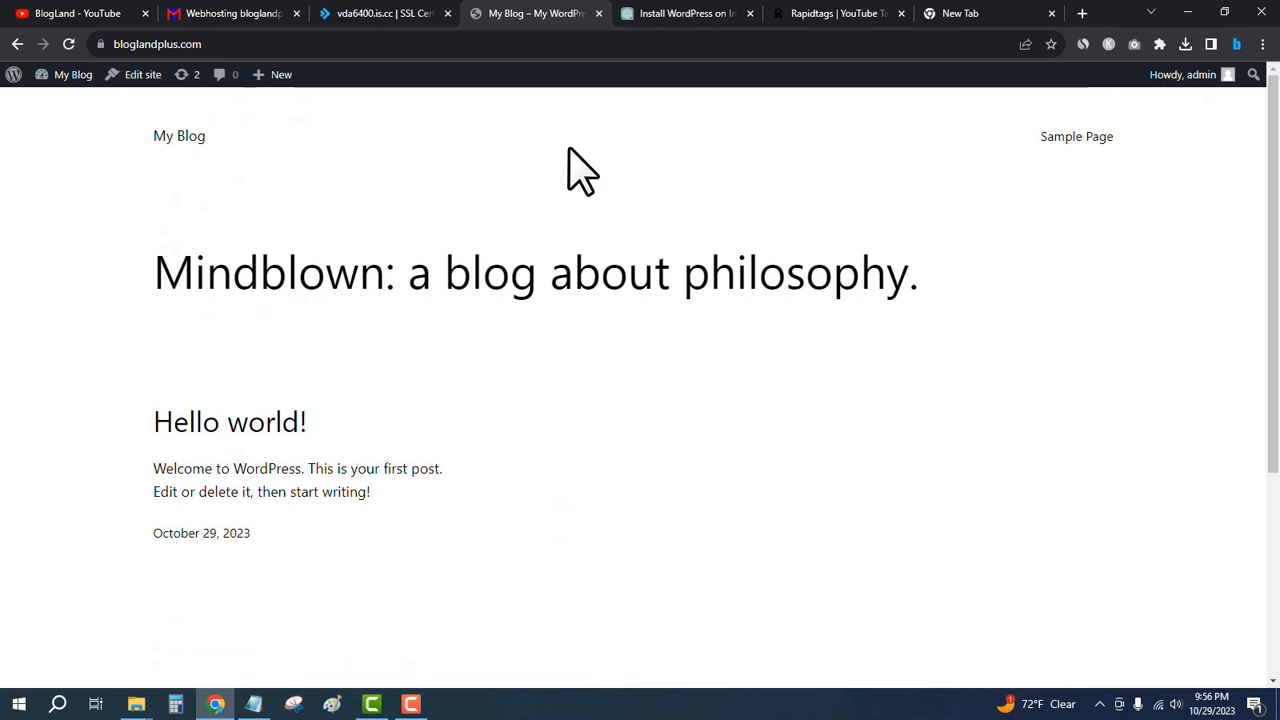